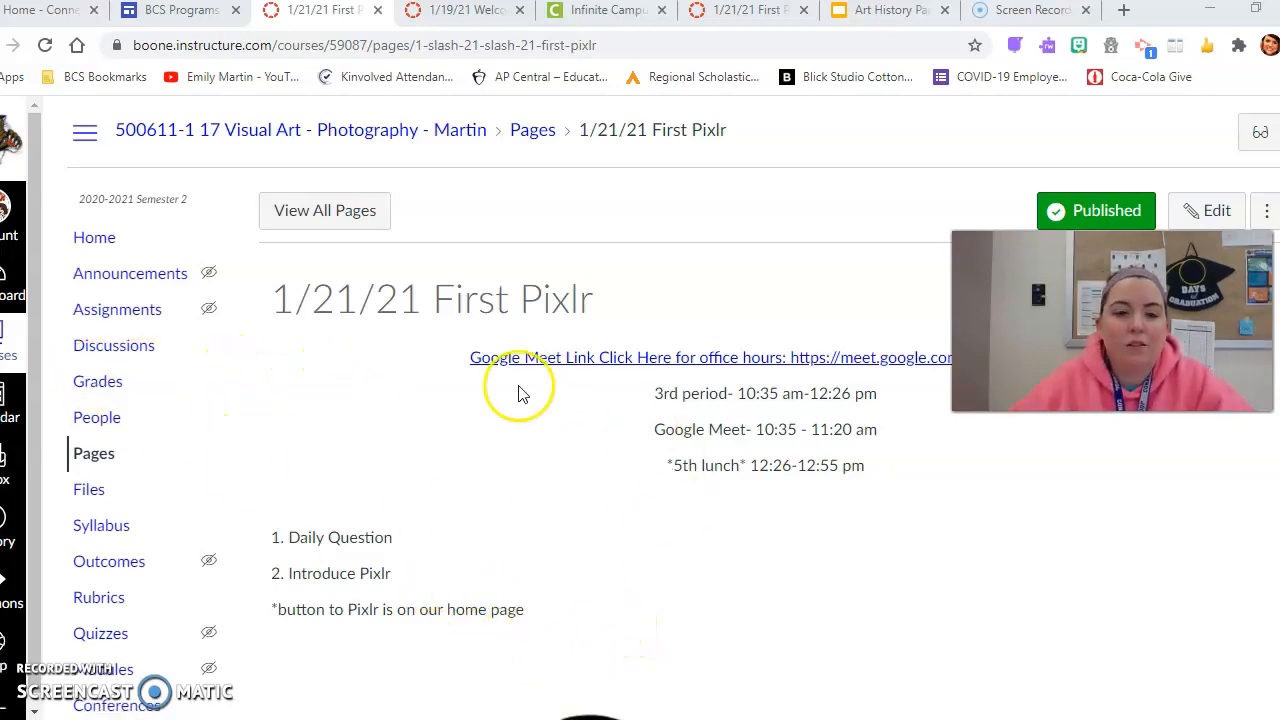
Step: Go from the 1/21/21 First Pixlr lesson to the photography course's home page and open the Pixlr website from there
{"action": "scroll", "coordinate": [615, 545], "scroll_direction": "down", "scroll_amount": 1}
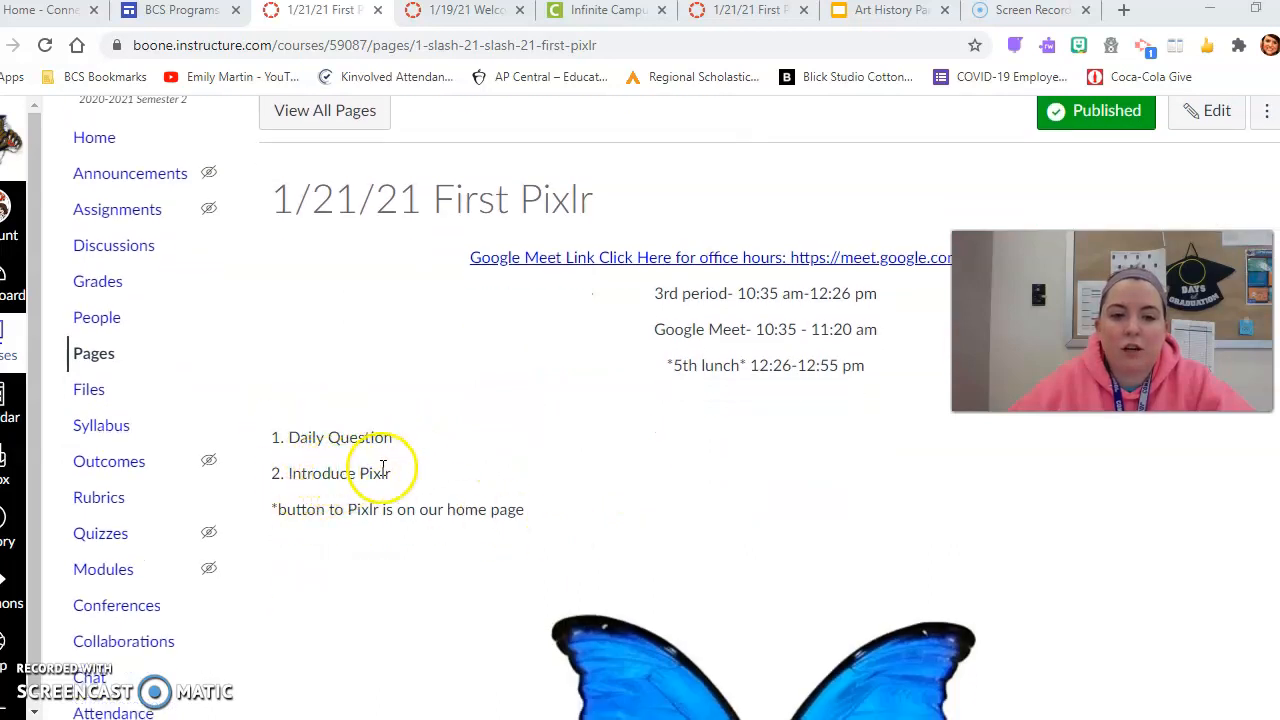
{"action": "scroll", "coordinate": [788, 525], "scroll_direction": "down", "scroll_amount": 3}
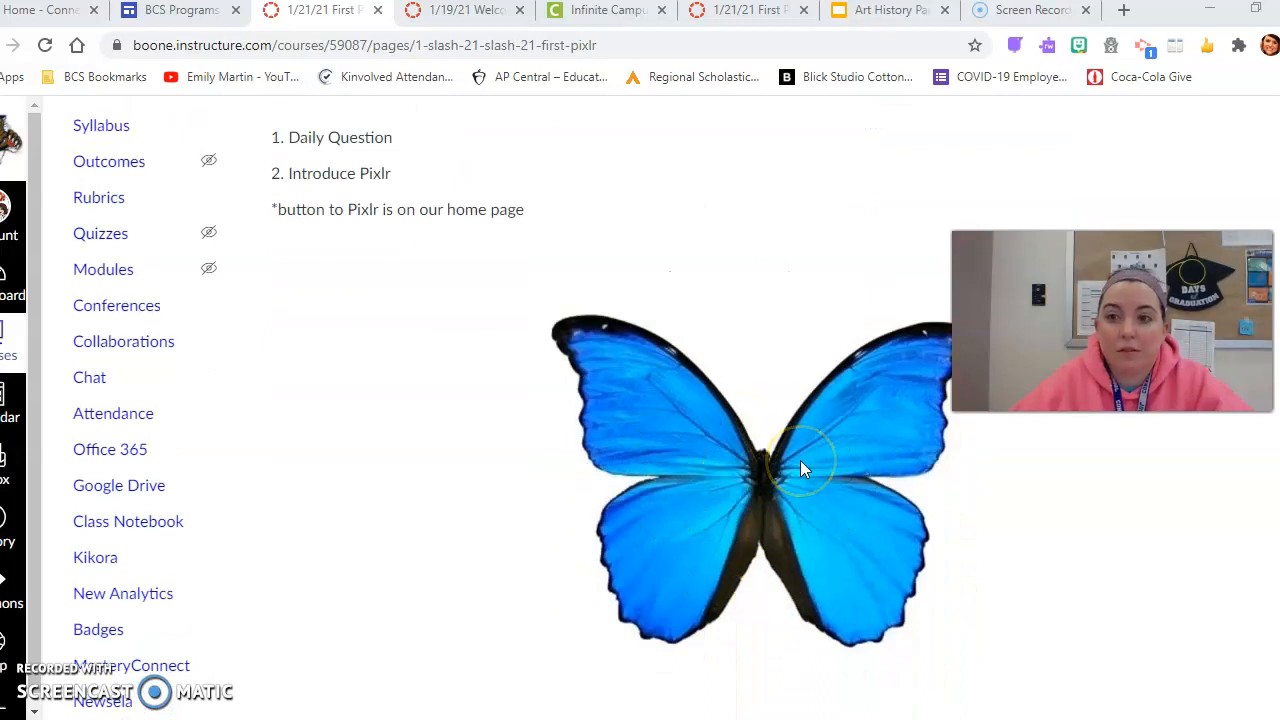
{"action": "scroll", "coordinate": [800, 466], "scroll_direction": "up", "scroll_amount": 4}
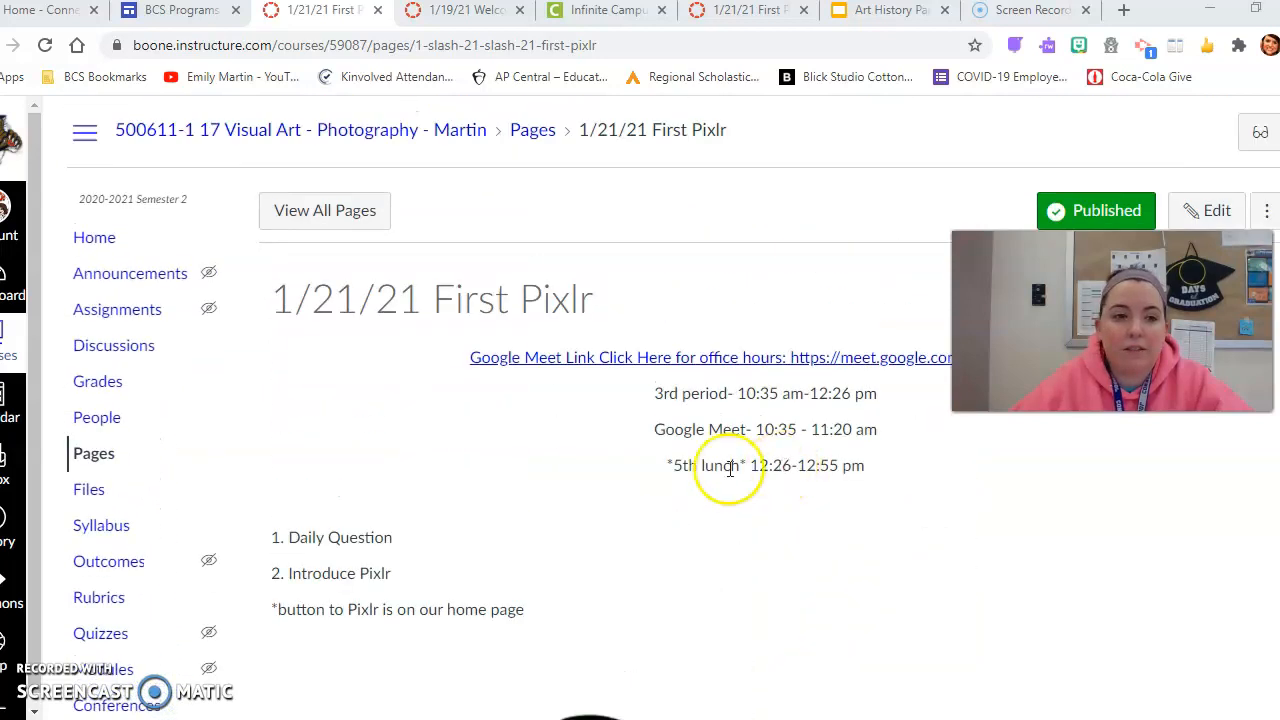
{"action": "left_click", "coordinate": [97, 245]}
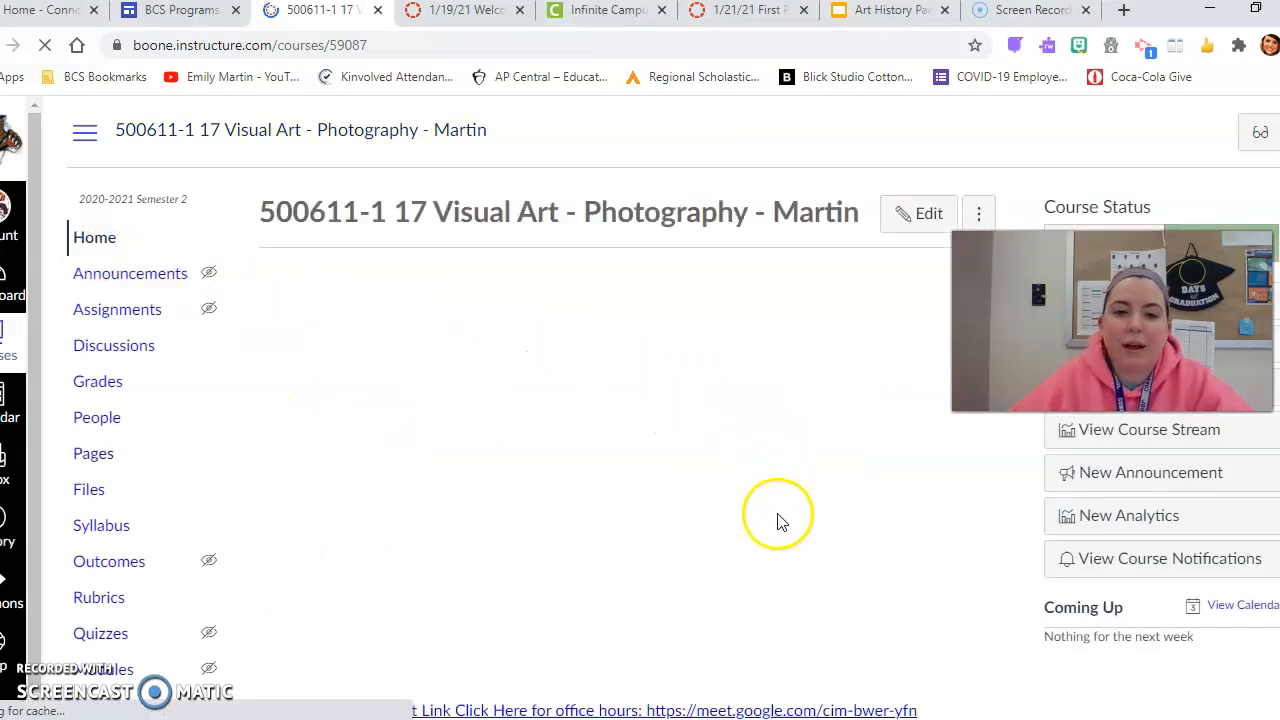
{"action": "scroll", "coordinate": [780, 520], "scroll_direction": "down", "scroll_amount": 5}
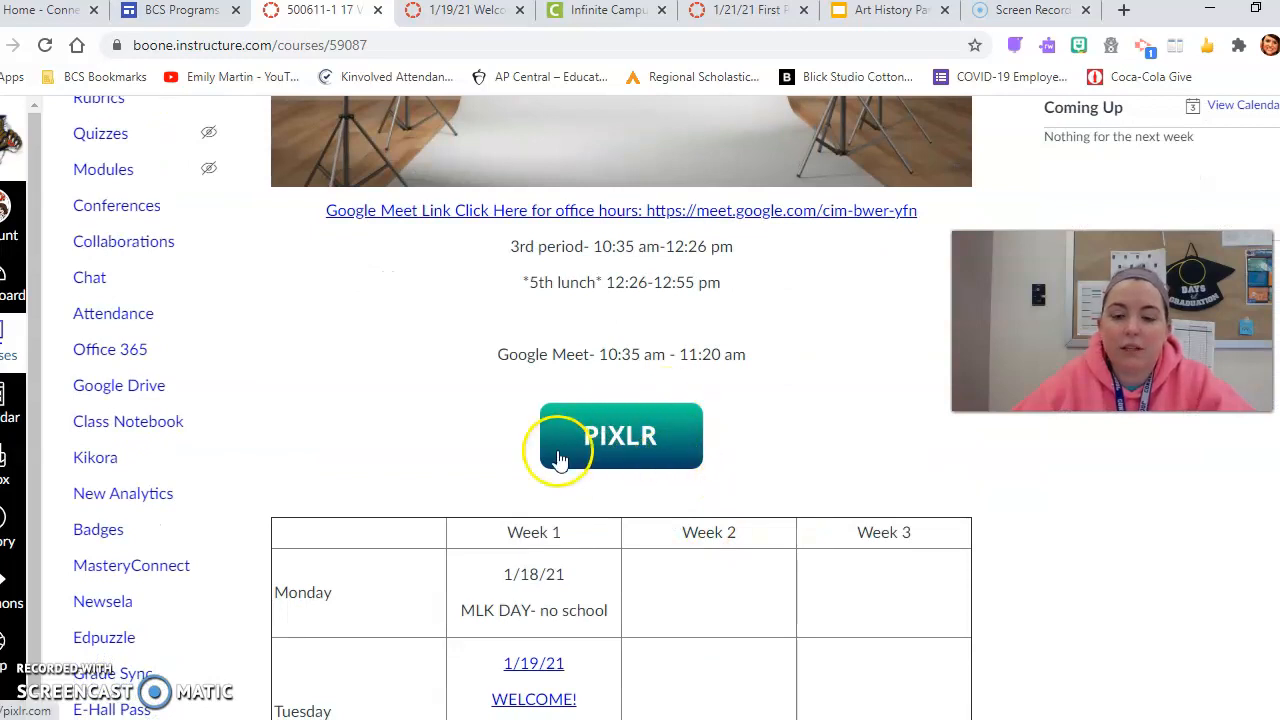
{"action": "left_click", "coordinate": [595, 435]}
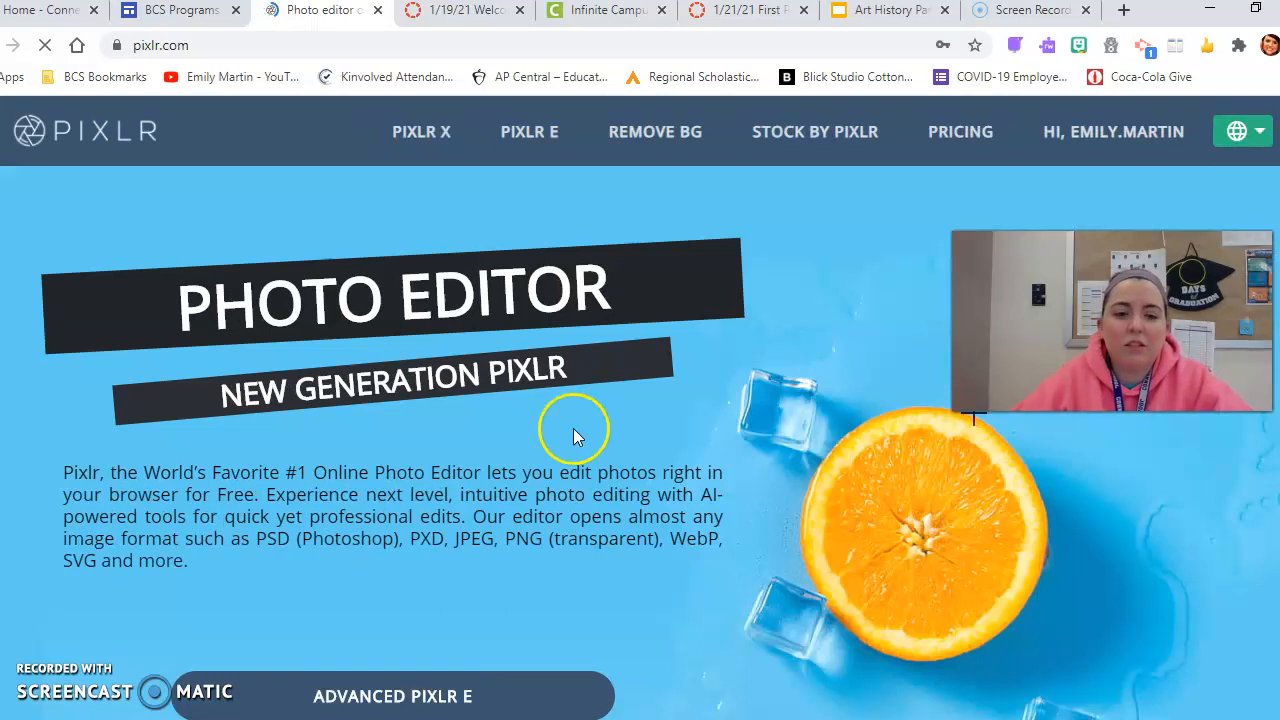
Step: Launch the Pixlr E editor and begin creating a new image
{"action": "mouse_move", "coordinate": [1225, 128]}
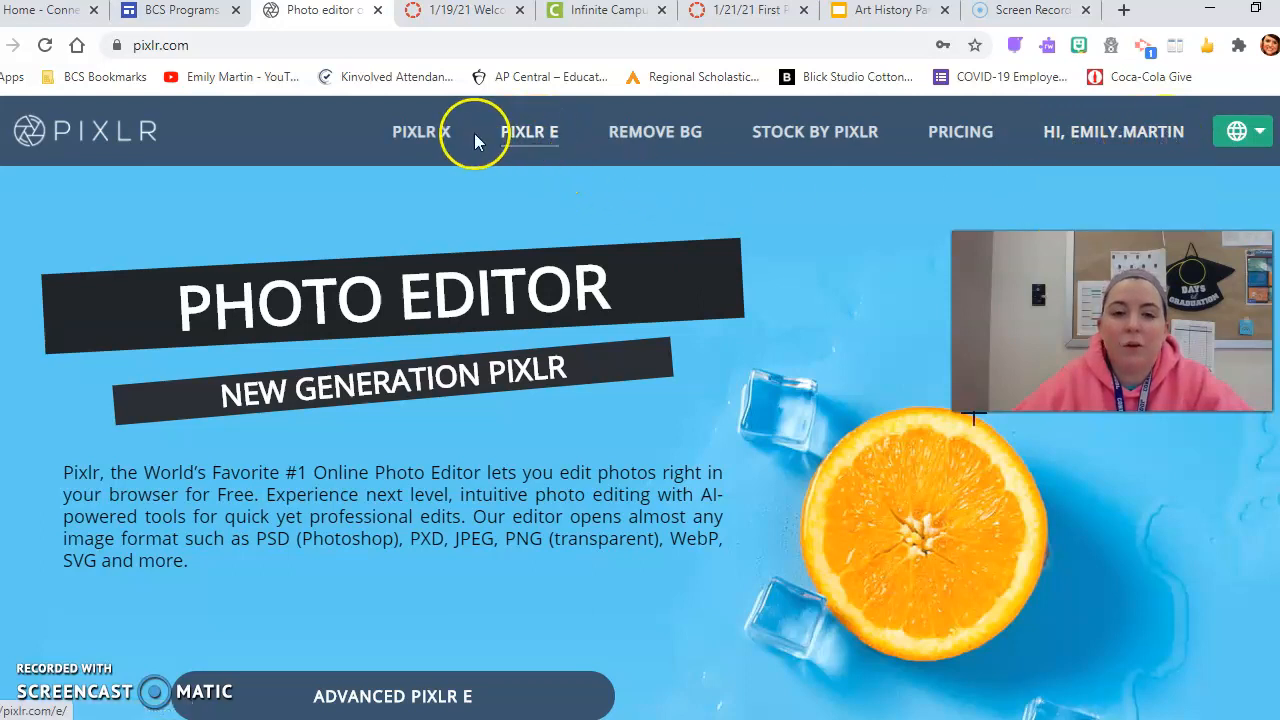
{"action": "left_click", "coordinate": [534, 140]}
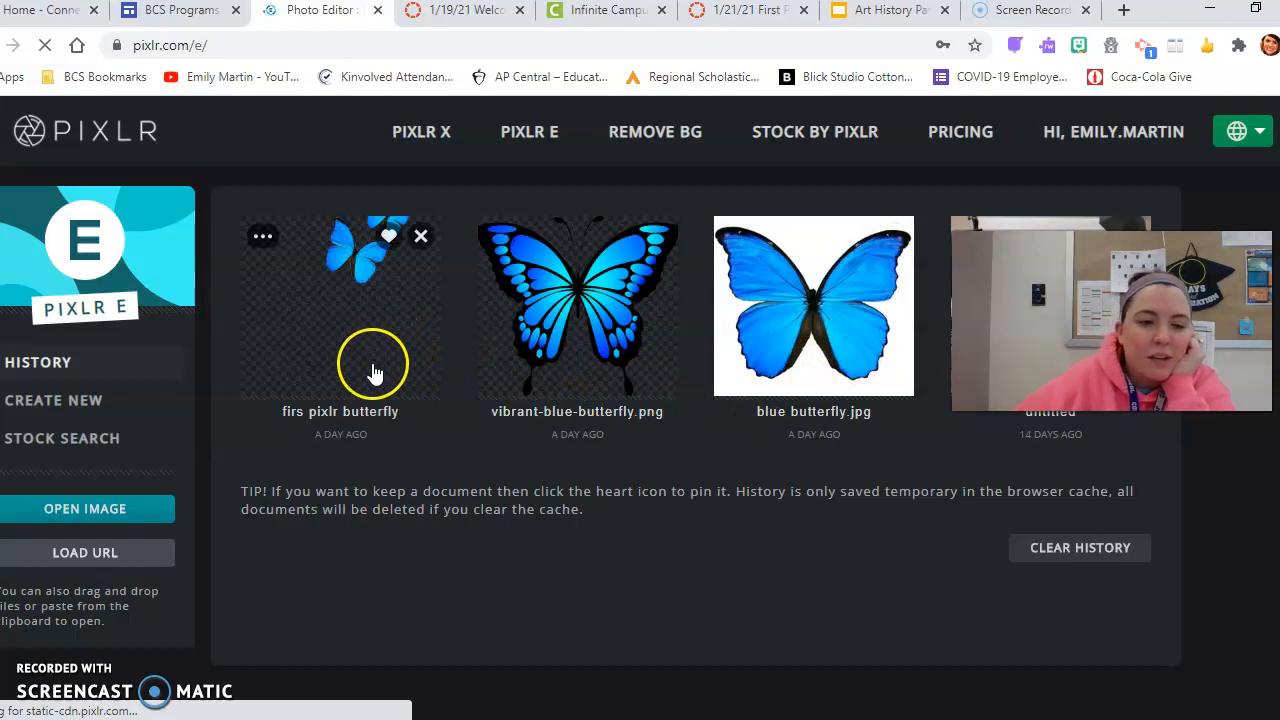
{"action": "left_click", "coordinate": [84, 404]}
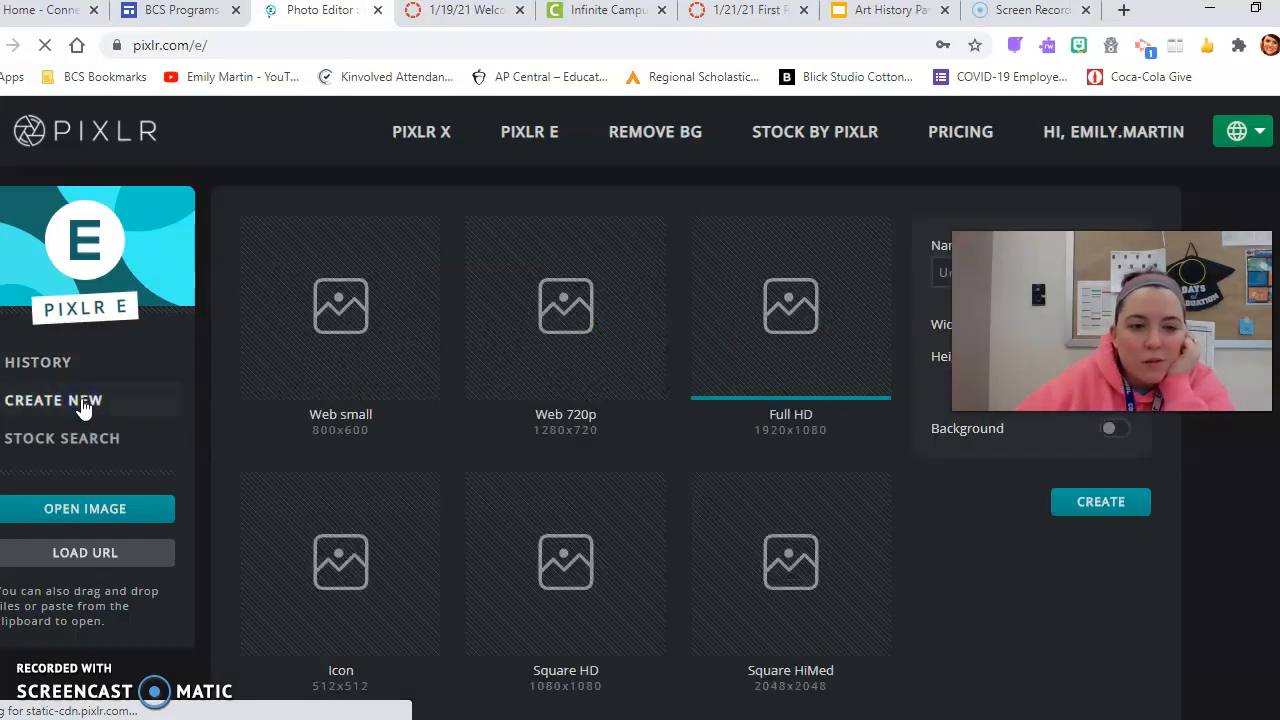
{"action": "left_click_drag", "start_coordinate": [1165, 290], "coordinate": [1163, 545]}
Step: Name the new image "First Pixlr" followed by the author's surname
{"action": "left_click", "coordinate": [1017, 271]}
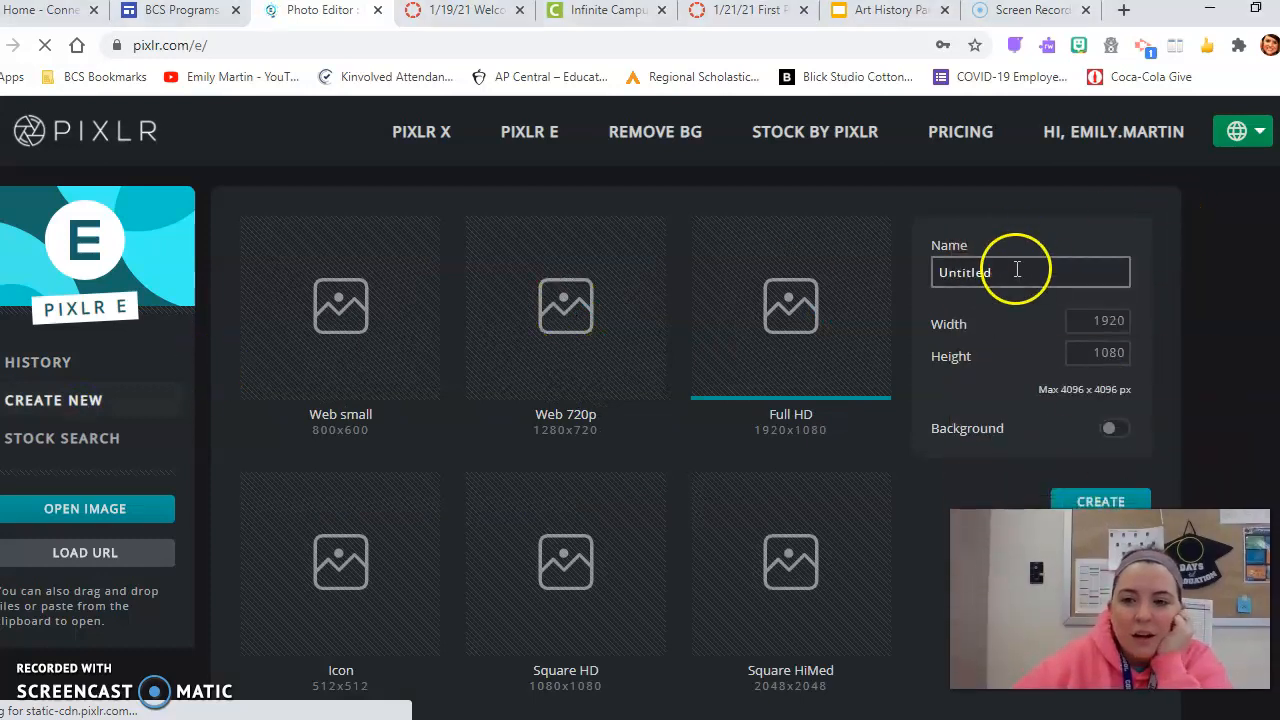
{"action": "double_click", "coordinate": [1014, 271]}
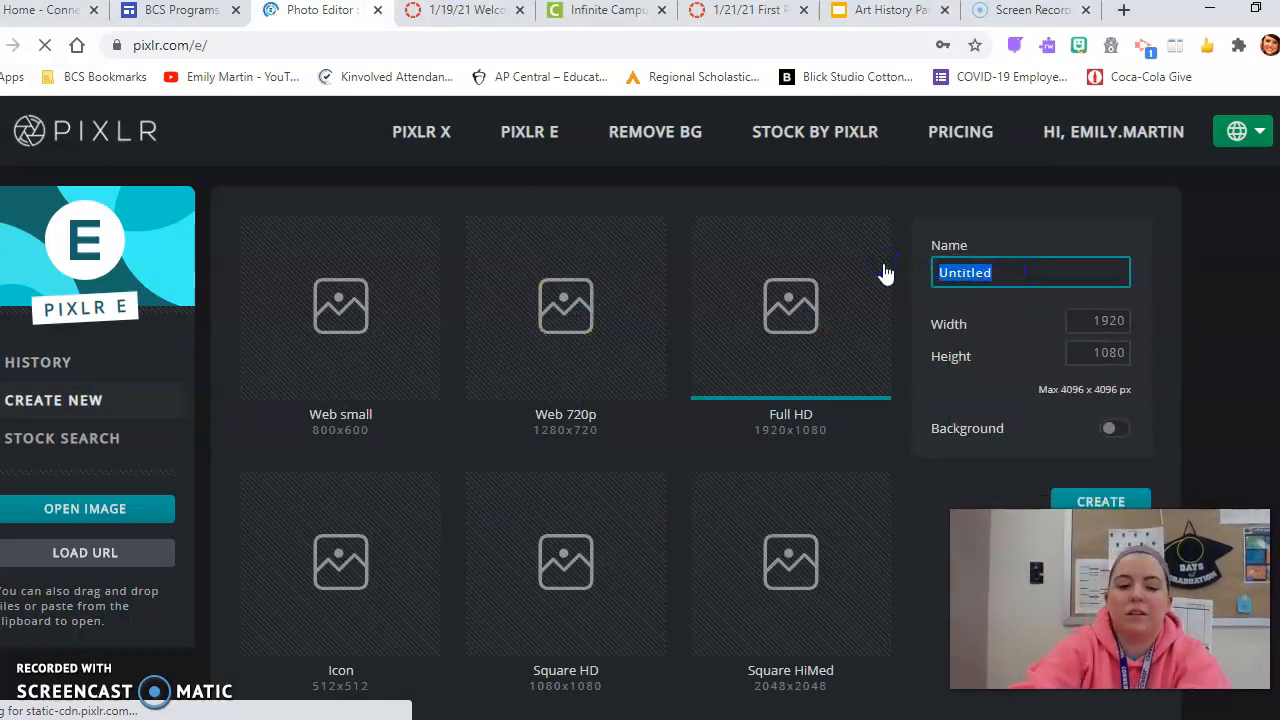
{"action": "type", "text": "First Pi"}
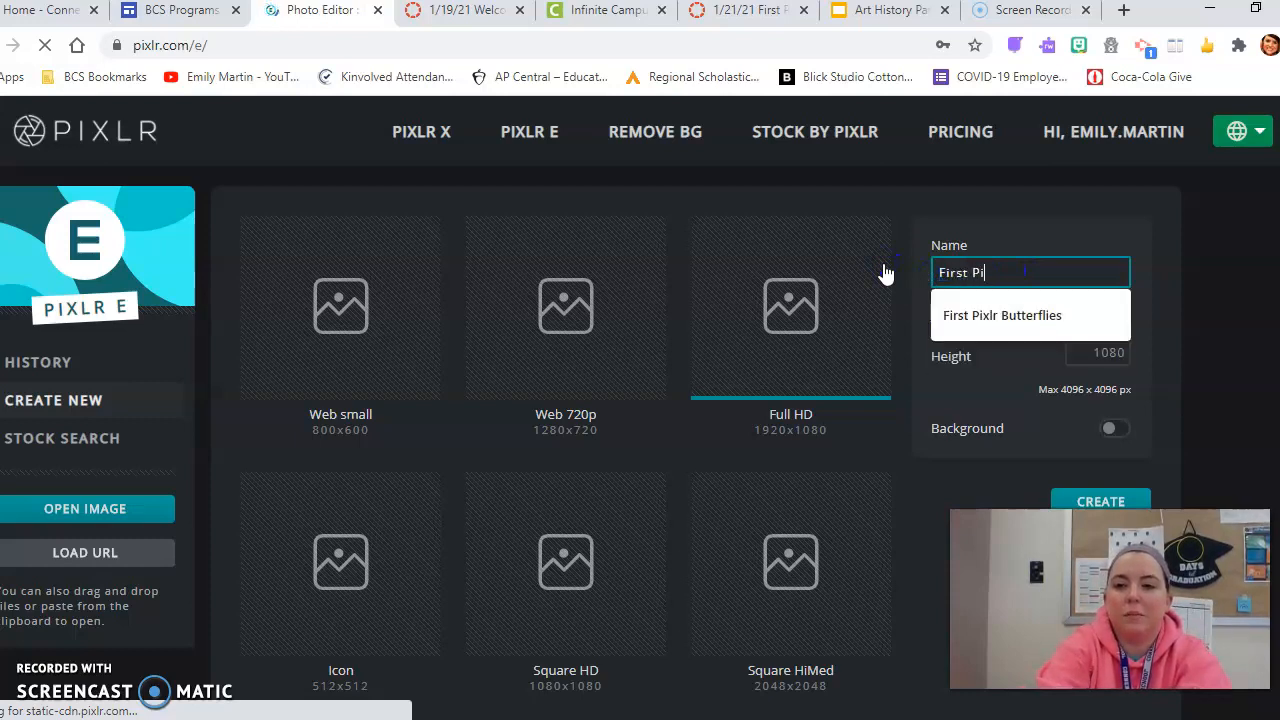
{"action": "type", "text": "xlr Blue"}
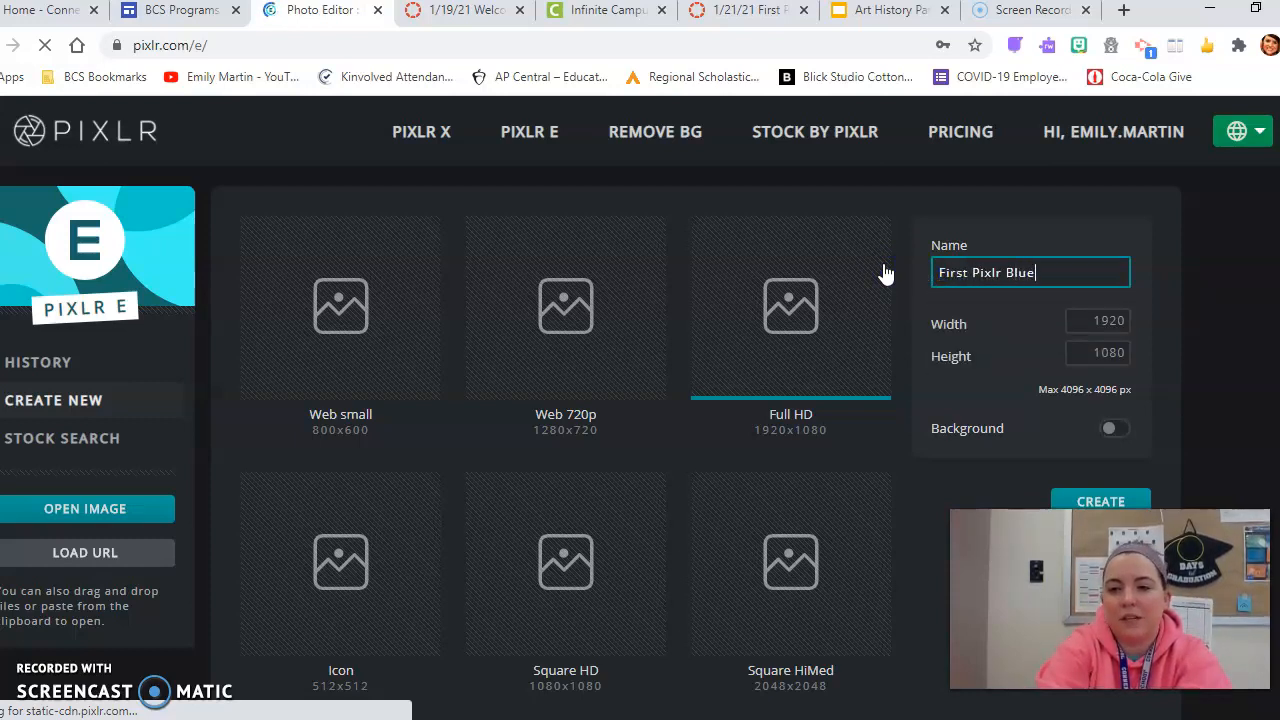
{"action": "type", "text": " Butterflies"}
{"action": "key", "text": "BackSpace"}
{"action": "key", "text": "BackSpace"}
{"action": "key", "text": "BackSpace"}
{"action": "key", "text": "BackSpace"}
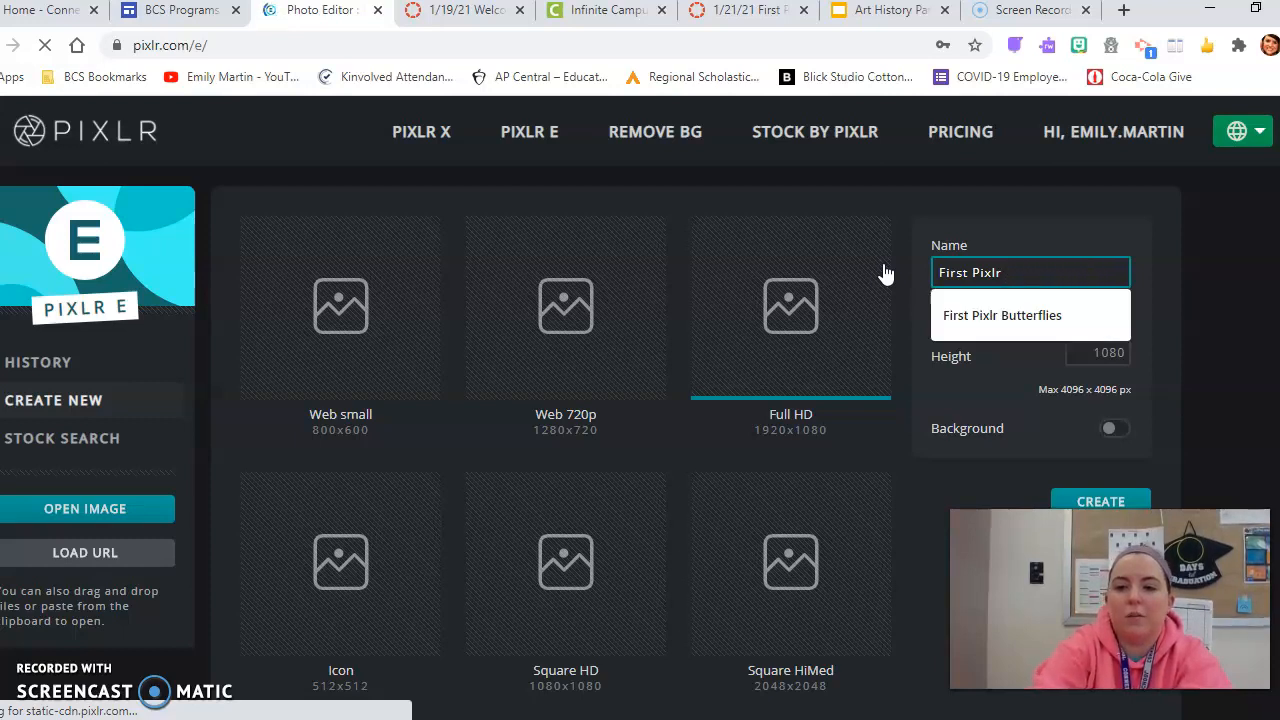
{"action": "type", "text": "Martin"}
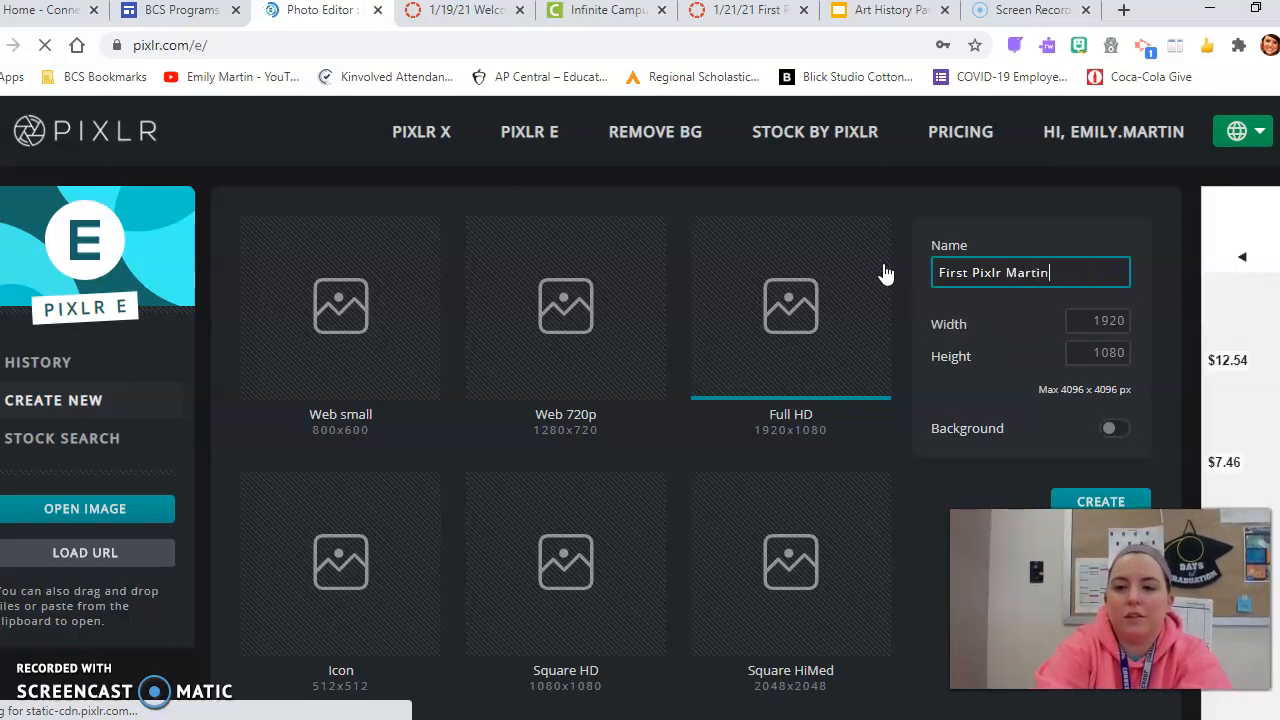
{"action": "left_click", "coordinate": [951, 271]}
Step: Set the canvas to 2550 px wide by 3300 px high and create the image
{"action": "left_click", "coordinate": [1106, 322]}
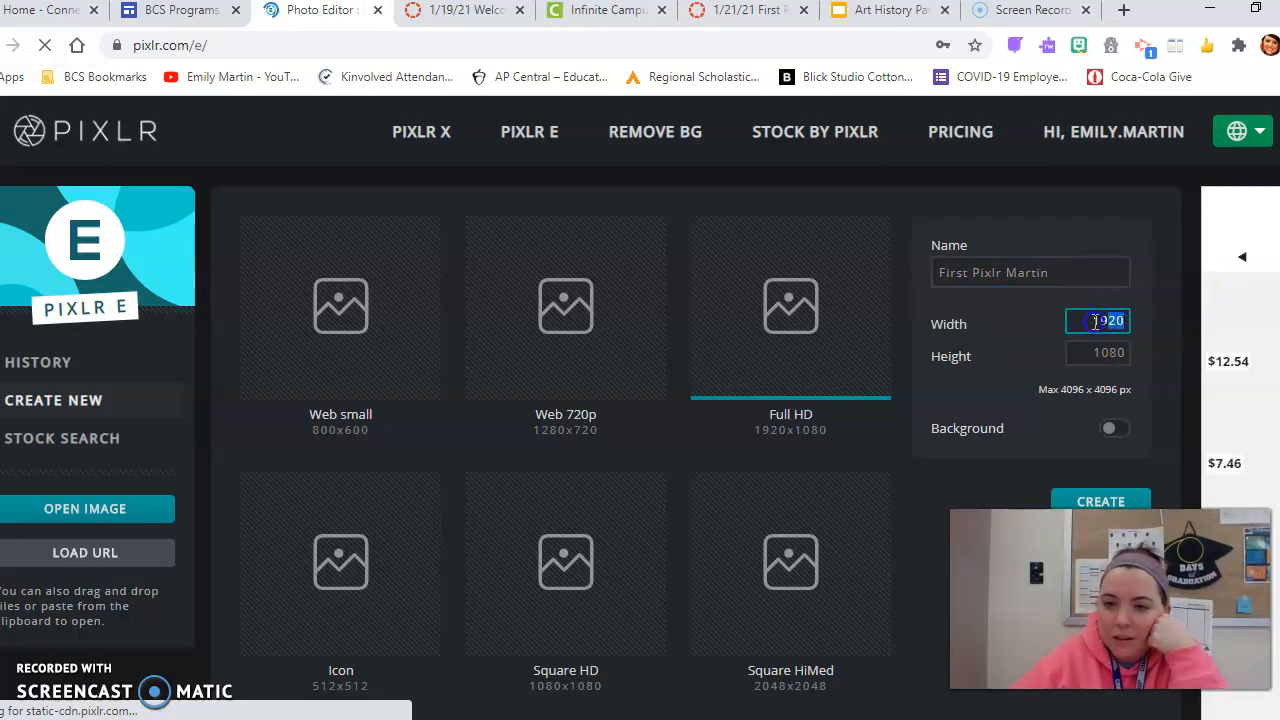
{"action": "type", "text": "2550"}
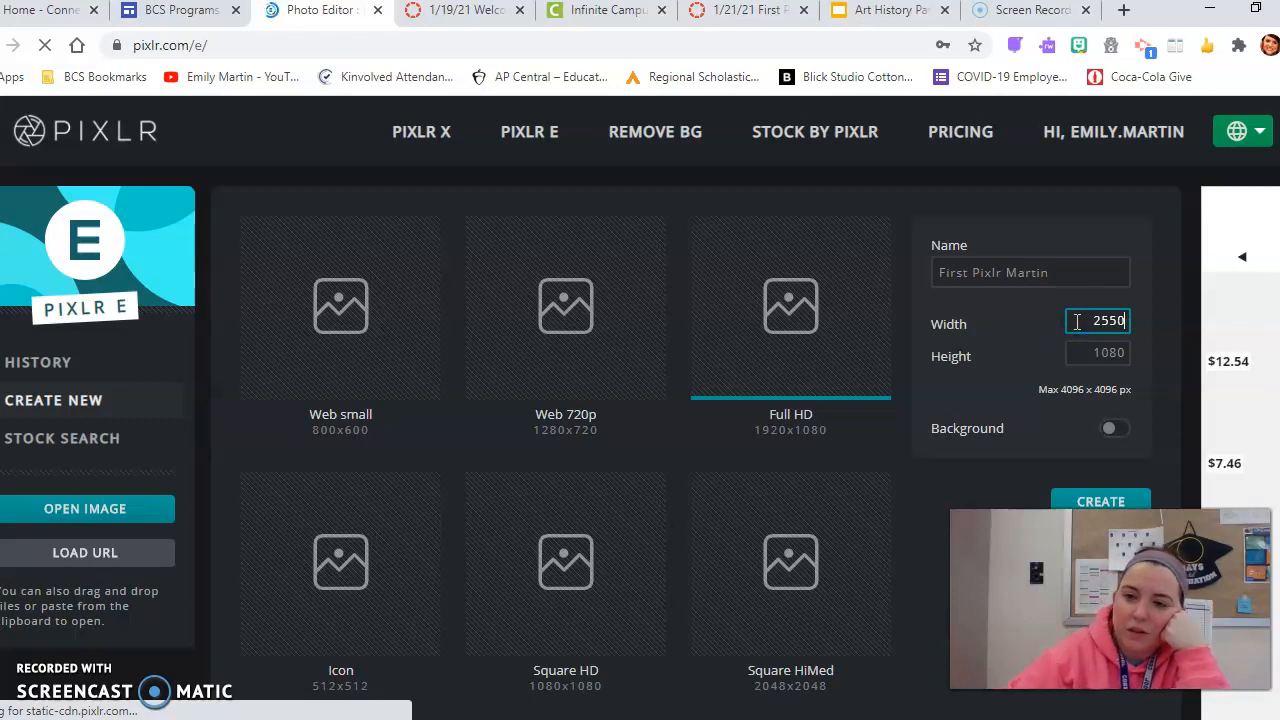
{"action": "left_click", "coordinate": [1129, 352]}
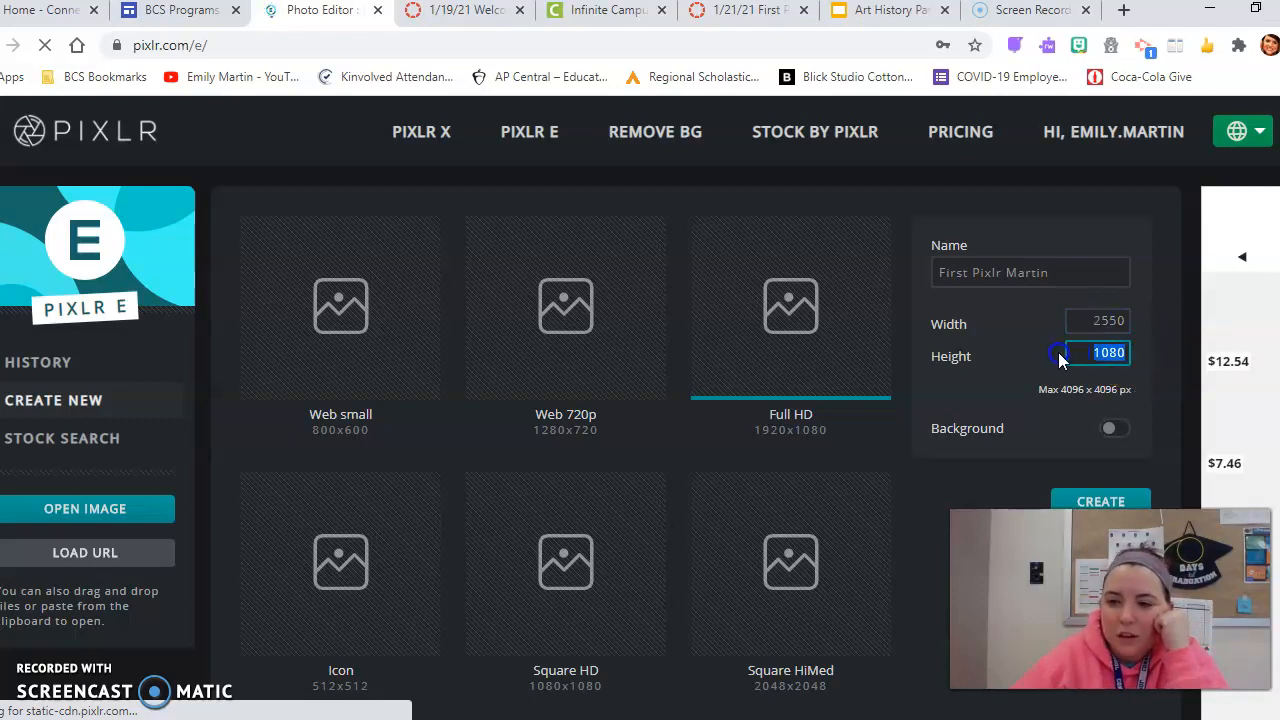
{"action": "type", "text": "33"}
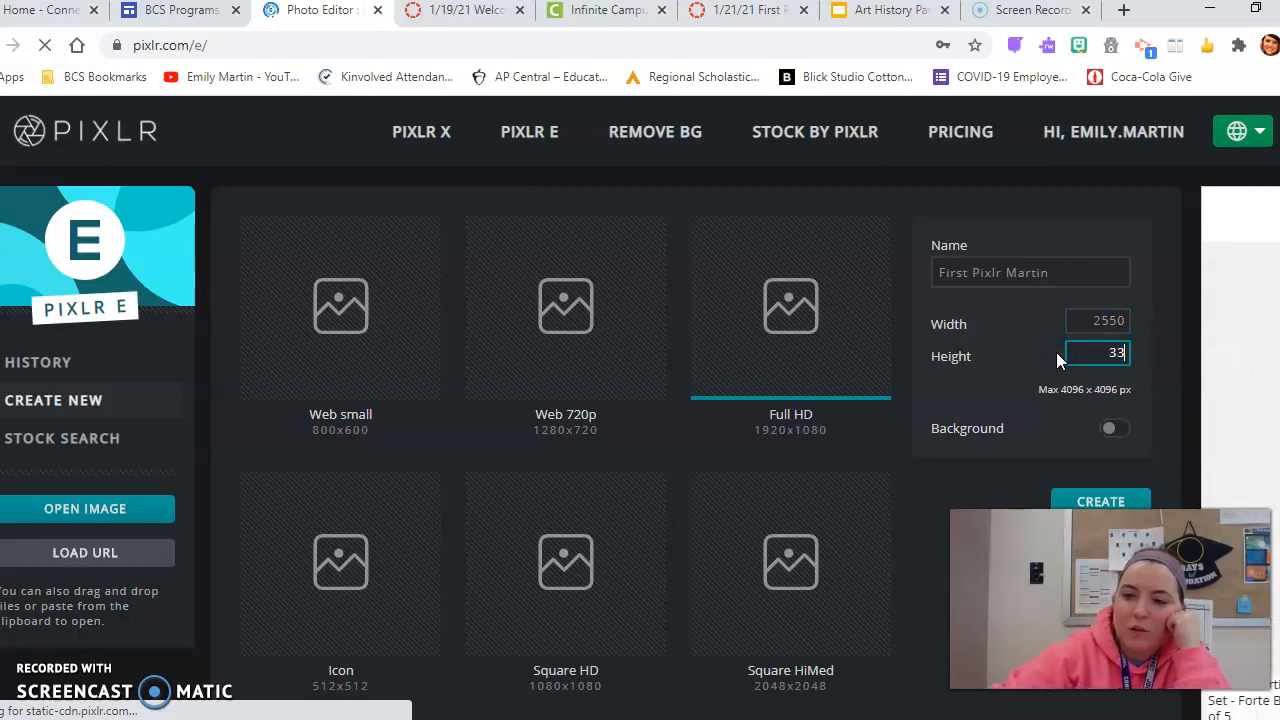
{"action": "type", "text": "00"}
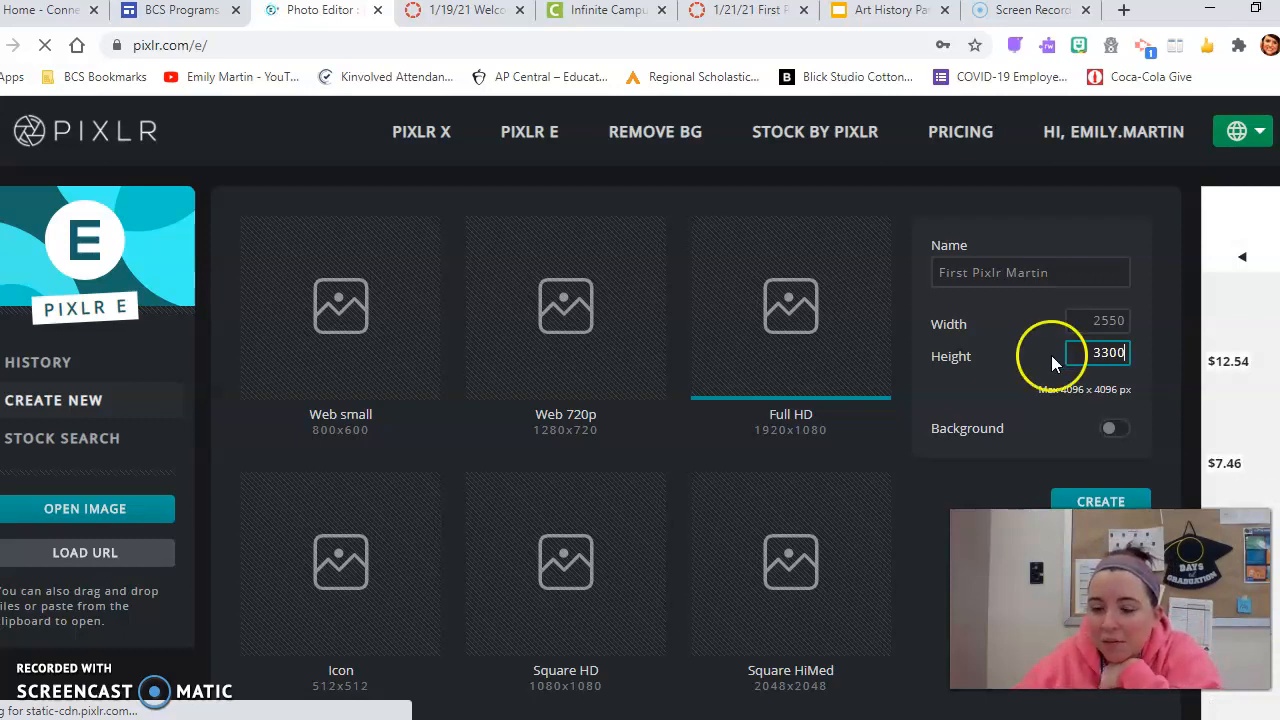
{"action": "left_click", "coordinate": [1127, 503]}
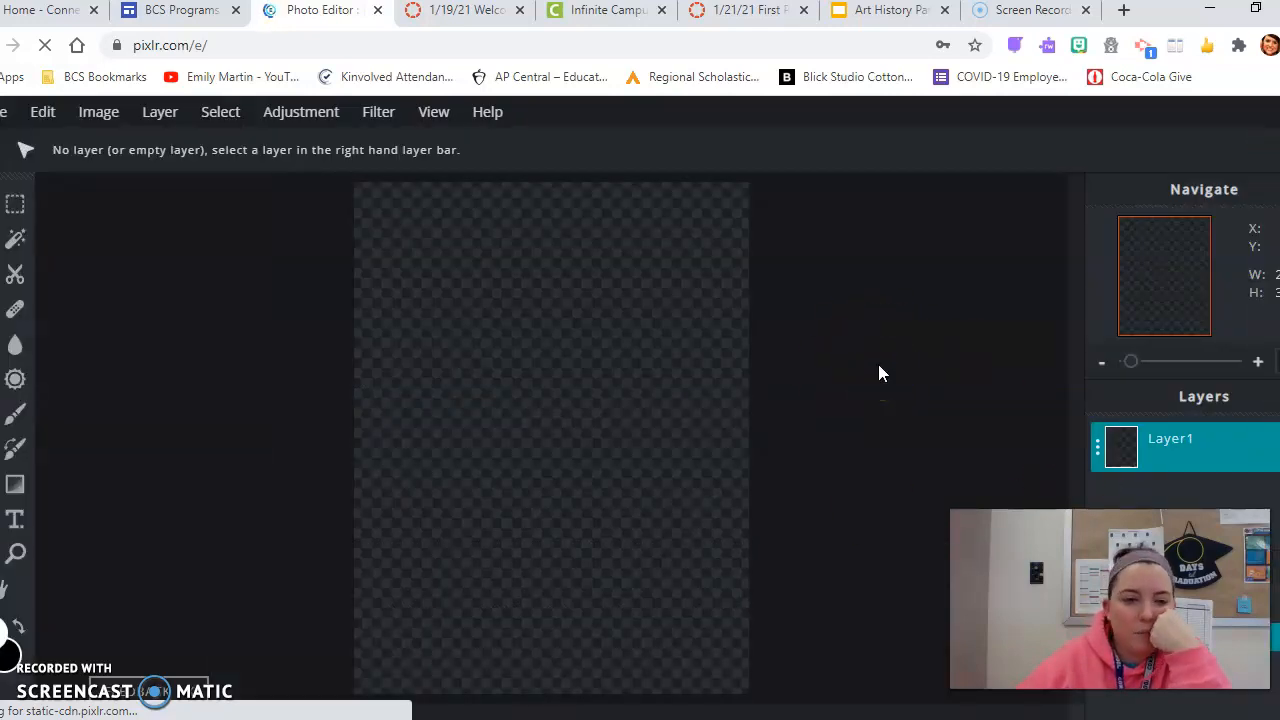
{"action": "left_click", "coordinate": [912, 398]}
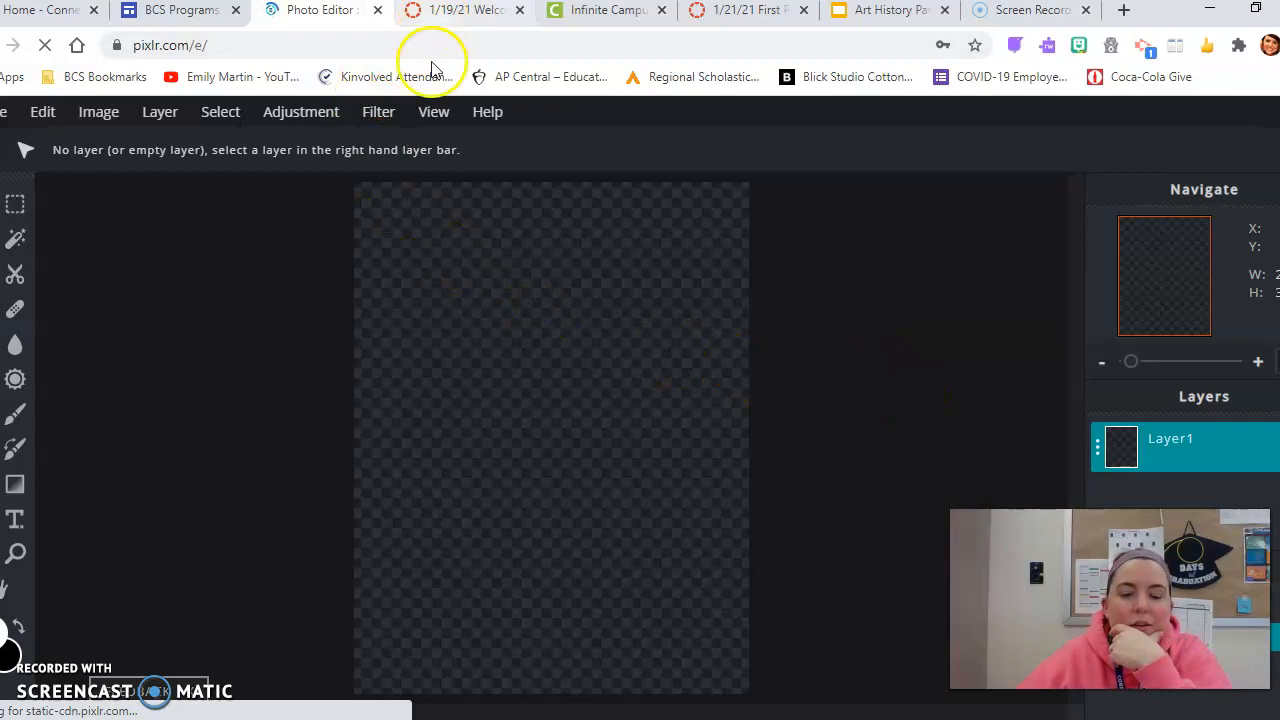
Step: Detach the Pixlr editor into its own browser window and place it so the whole toolbox is in view
{"action": "left_click_drag", "start_coordinate": [322, 20], "coordinate": [289, 35]}
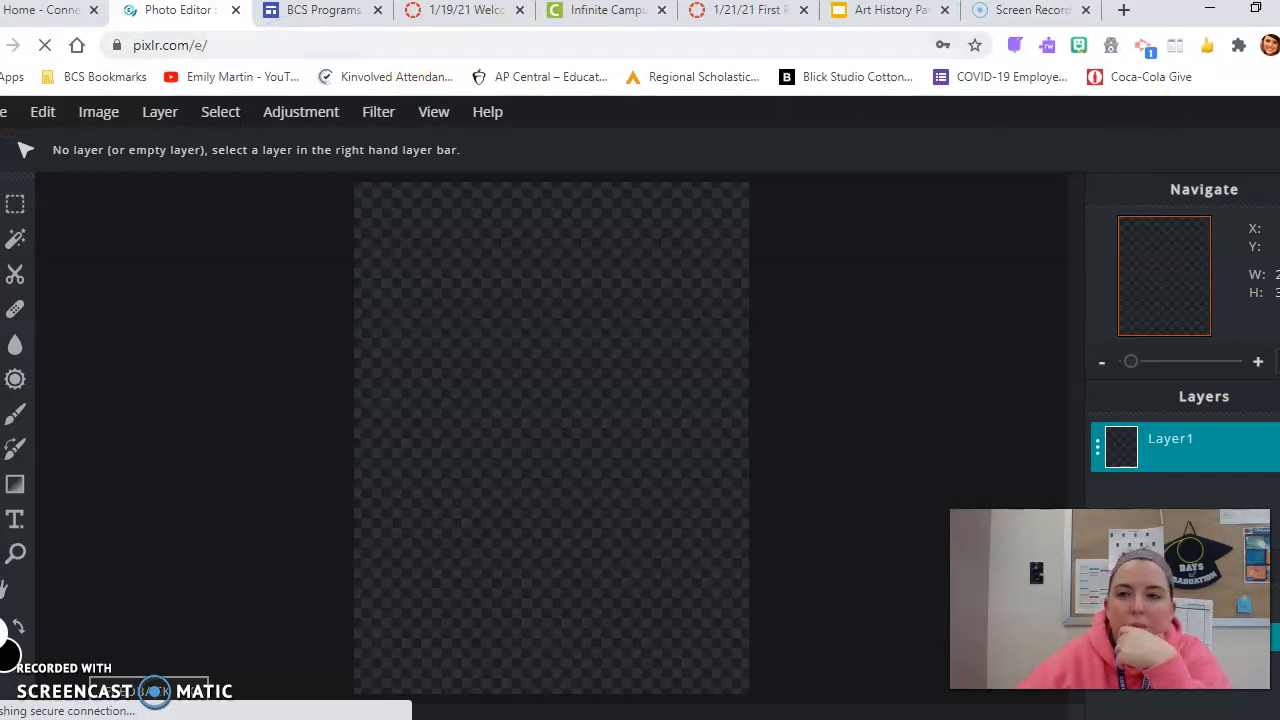
{"action": "left_click_drag", "start_coordinate": [168, 12], "coordinate": [374, 291]}
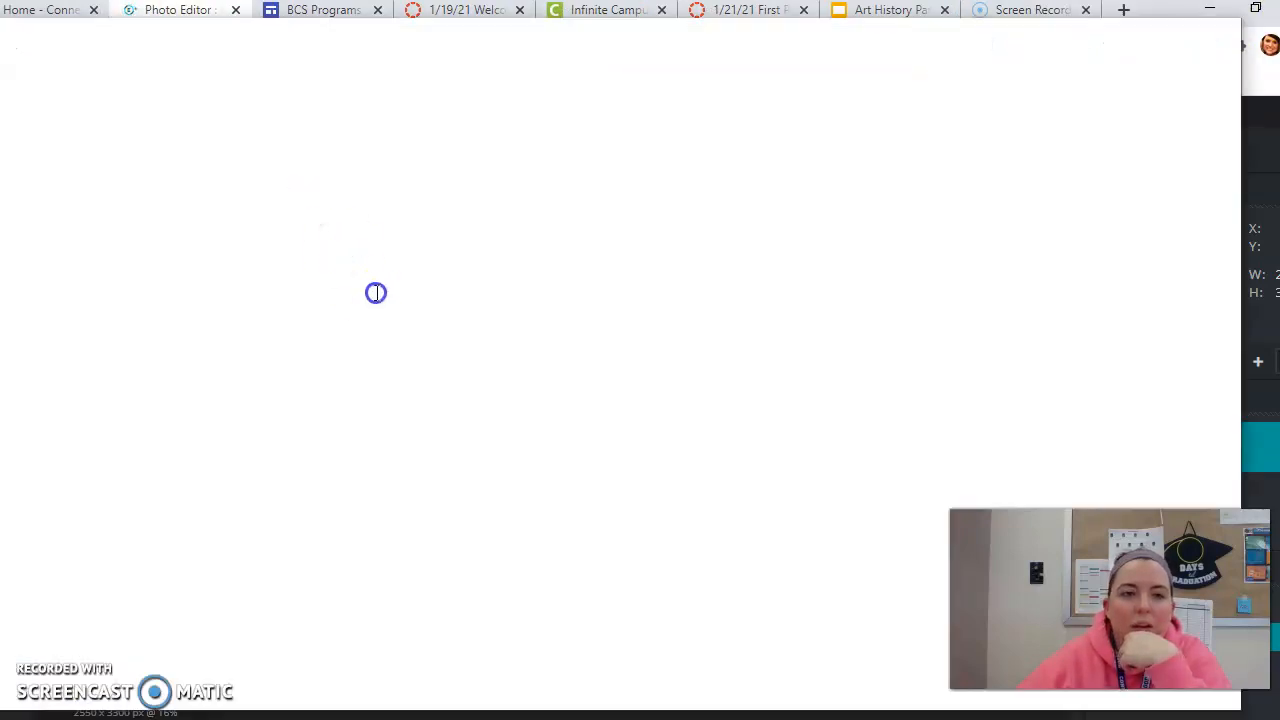
{"action": "left_click", "coordinate": [1257, 11]}
{"action": "left_click_drag", "start_coordinate": [957, 300], "coordinate": [847, 24]}
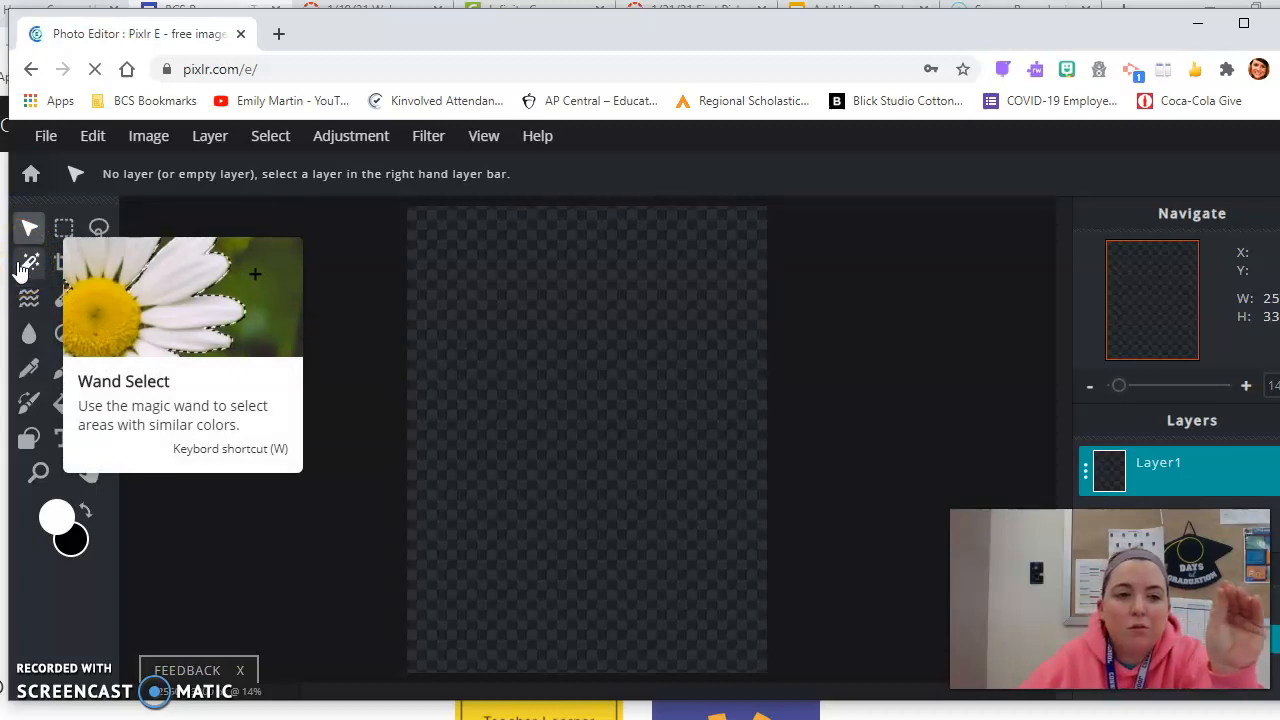
Step: Examine the descriptions of the selection and trimming tools, including Marquee Select, Crop, Lasso Select and Cutout / Mask
{"action": "left_click", "coordinate": [45, 225]}
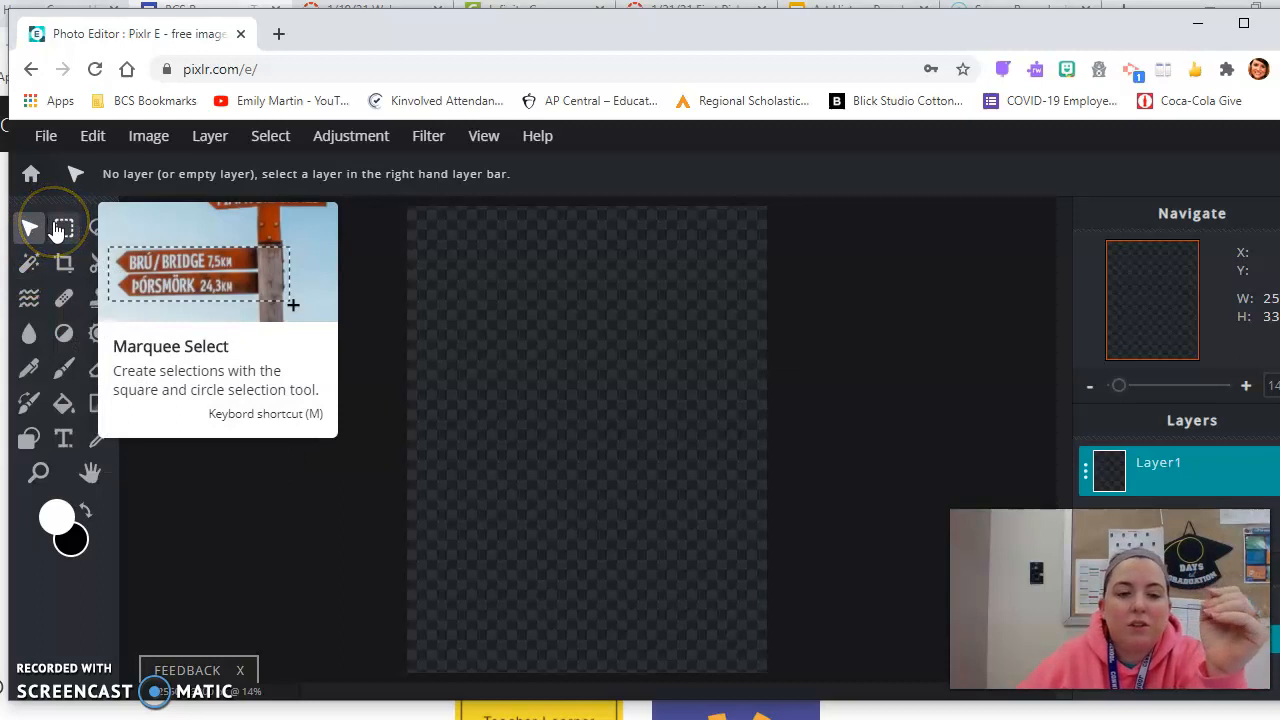
{"action": "left_click", "coordinate": [60, 231]}
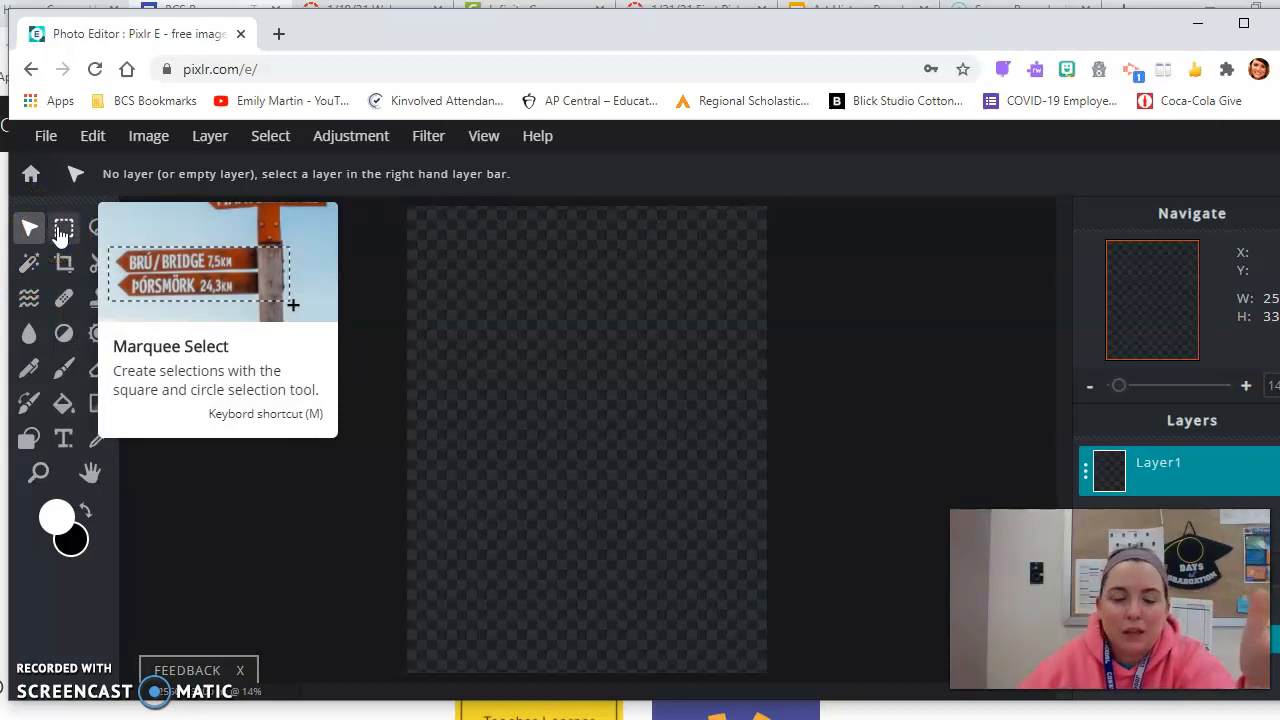
{"action": "left_click", "coordinate": [63, 263]}
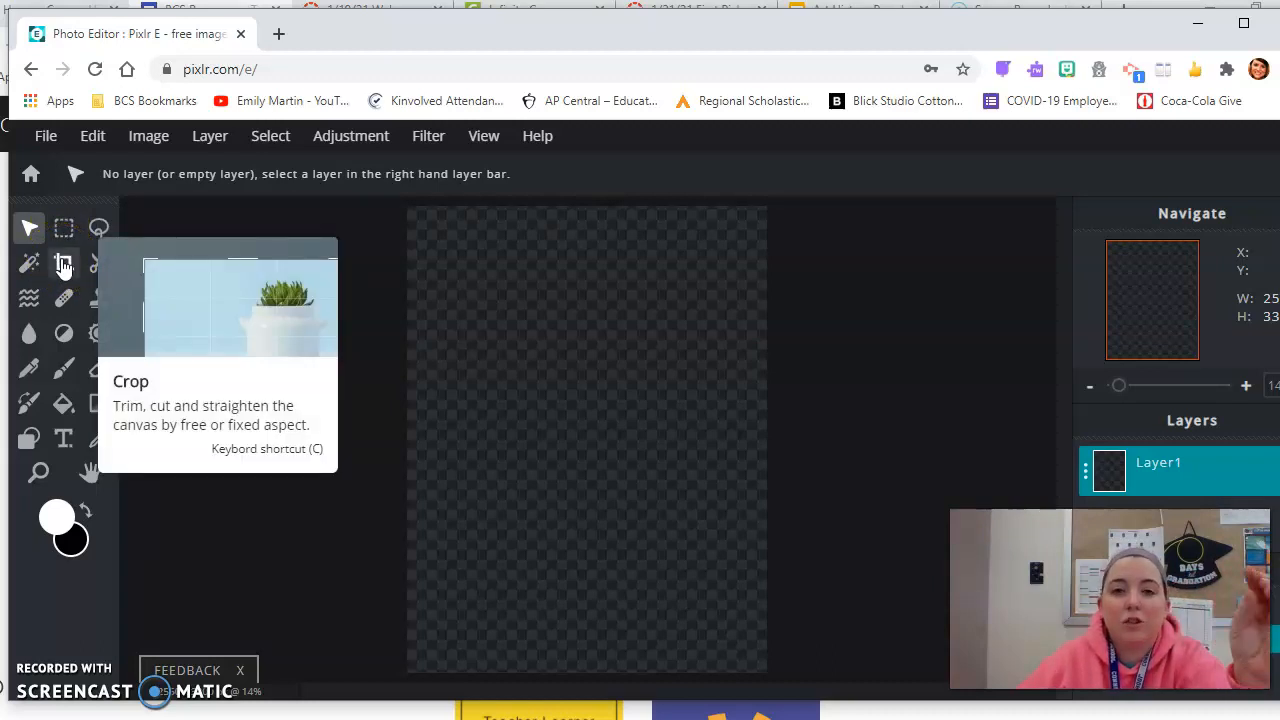
{"action": "left_click", "coordinate": [100, 230]}
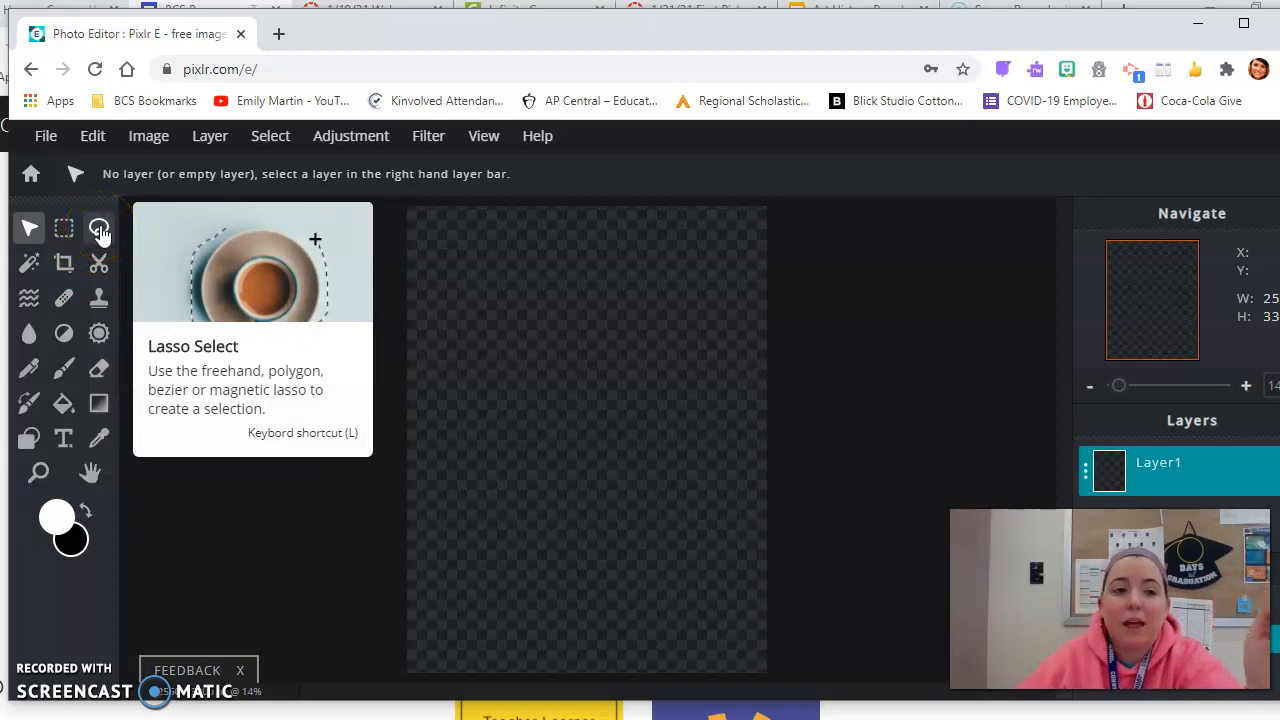
{"action": "left_click", "coordinate": [100, 262]}
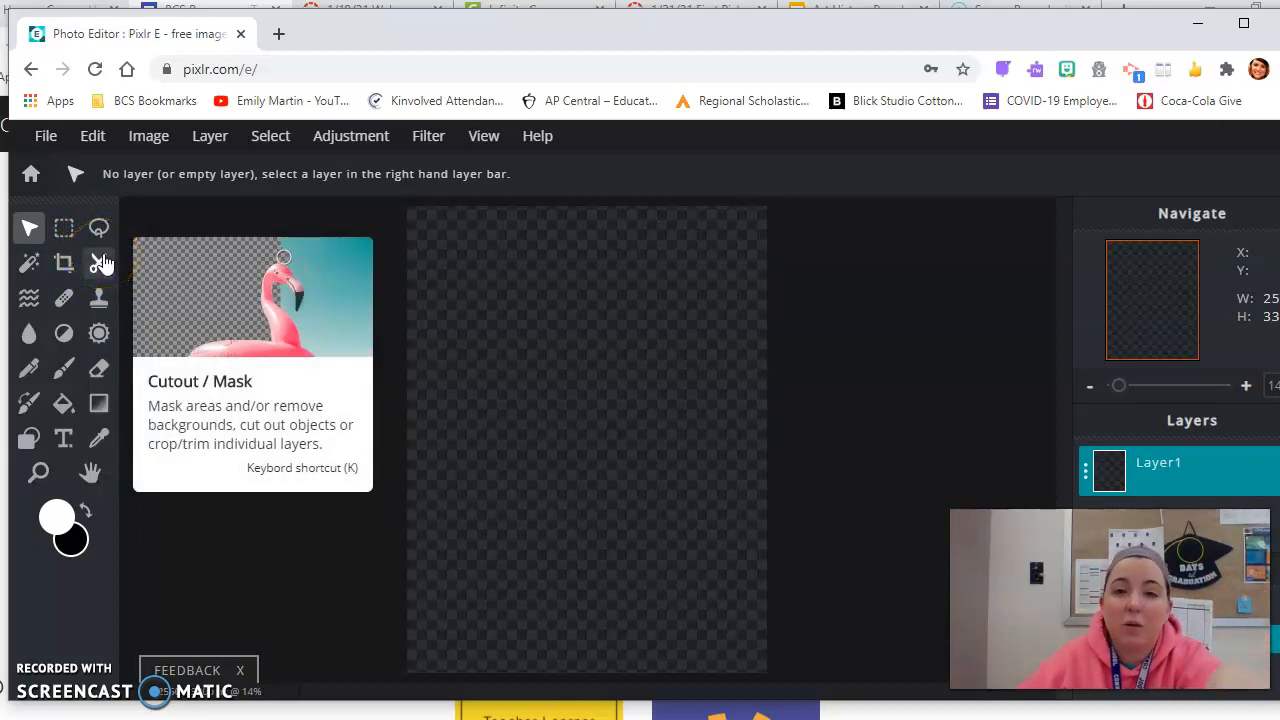
{"action": "left_click", "coordinate": [101, 265]}
{"action": "left_click", "coordinate": [100, 305]}
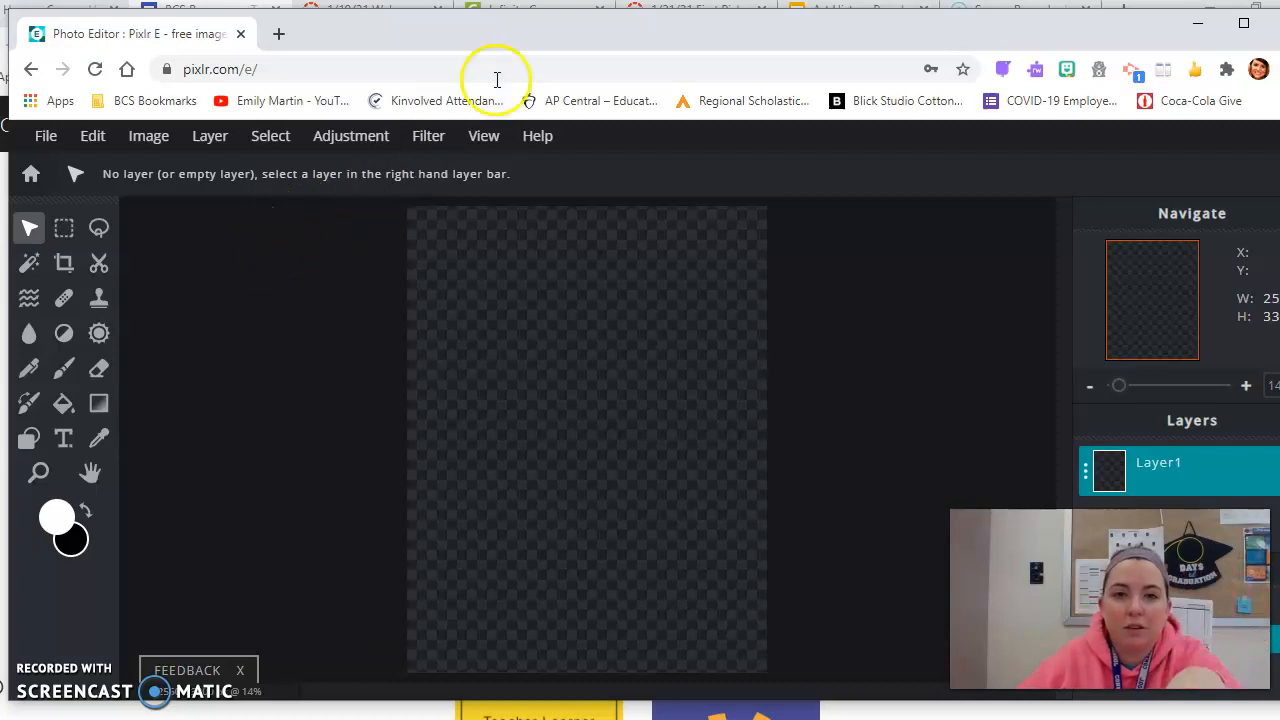
Step: Copy the blue butterfly picture from the 1/21/21 First Pixlr course page
{"action": "left_click_drag", "start_coordinate": [549, 40], "coordinate": [553, 115]}
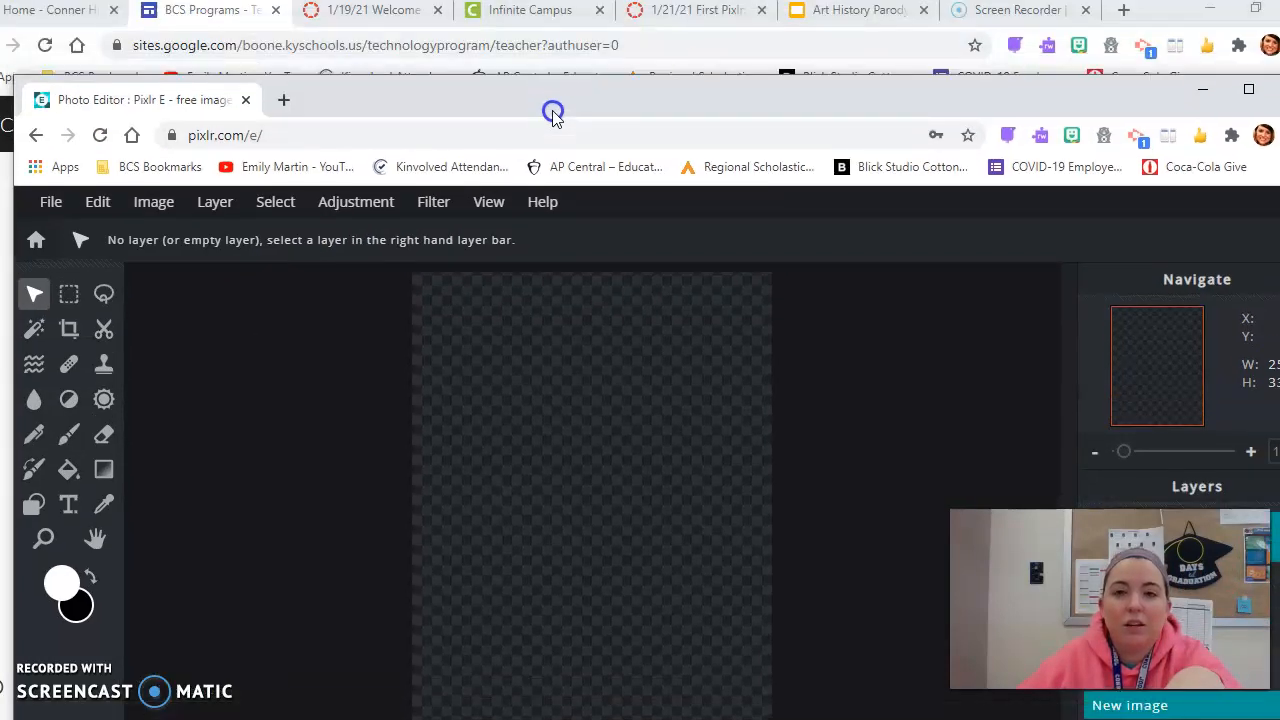
{"action": "left_click", "coordinate": [678, 14]}
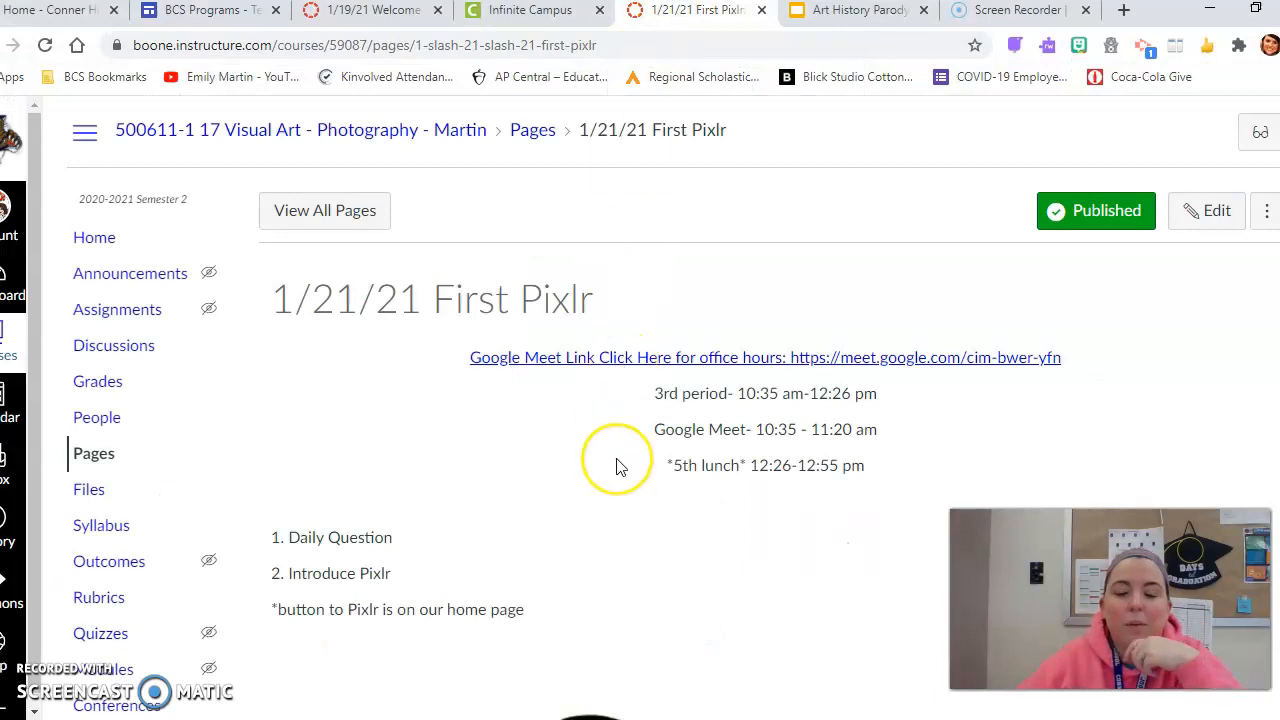
{"action": "scroll", "coordinate": [614, 463], "scroll_direction": "down", "scroll_amount": 2}
{"action": "scroll", "coordinate": [620, 460], "scroll_direction": "down", "scroll_amount": 2}
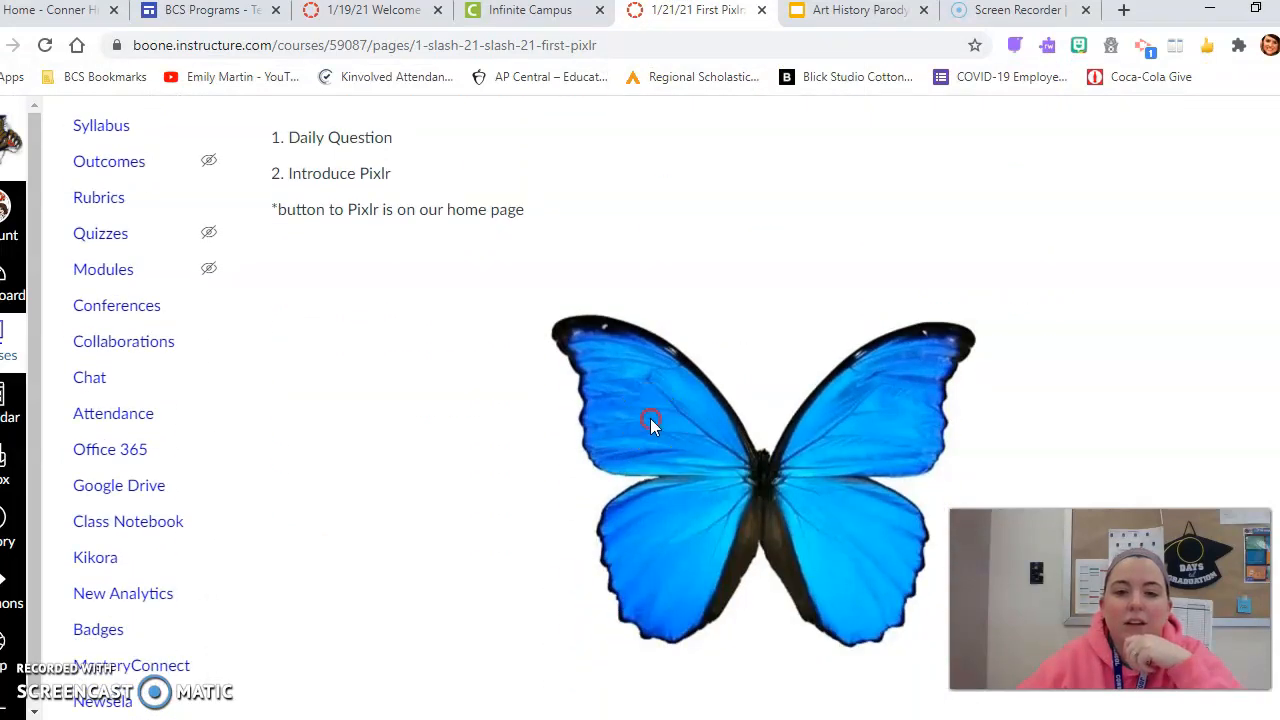
{"action": "right_click", "coordinate": [651, 425]}
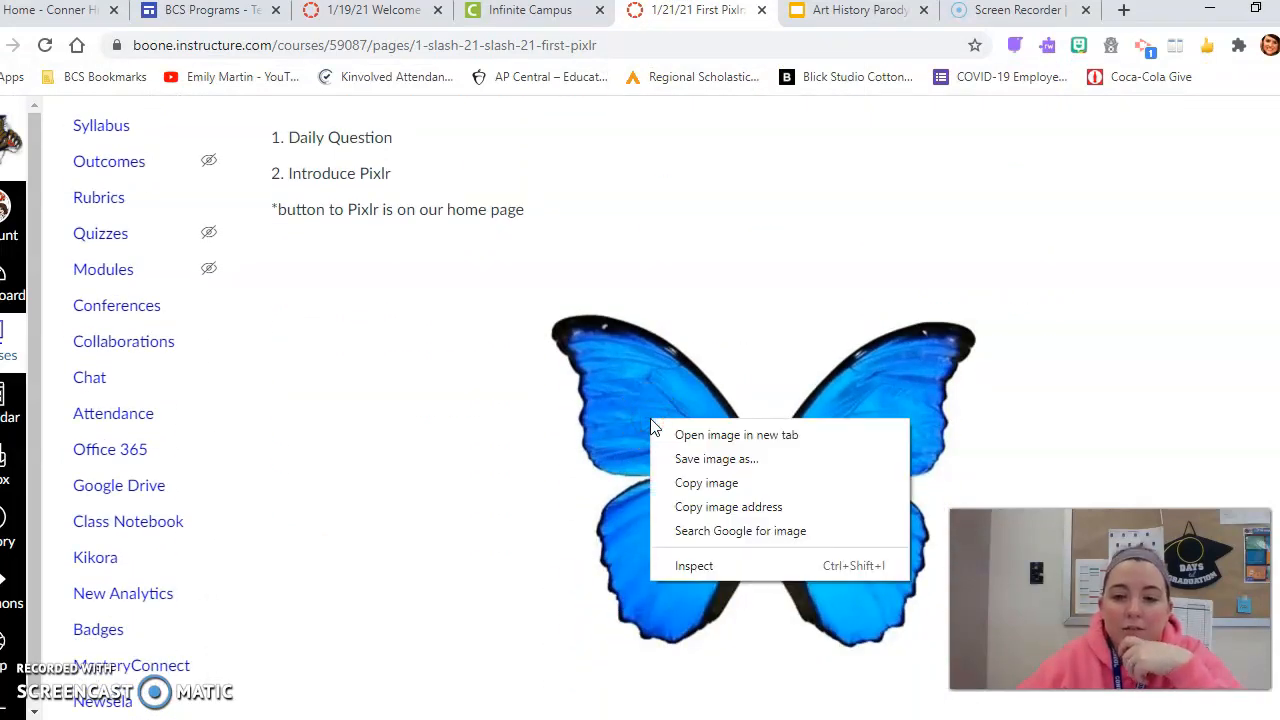
{"action": "left_click", "coordinate": [693, 481]}
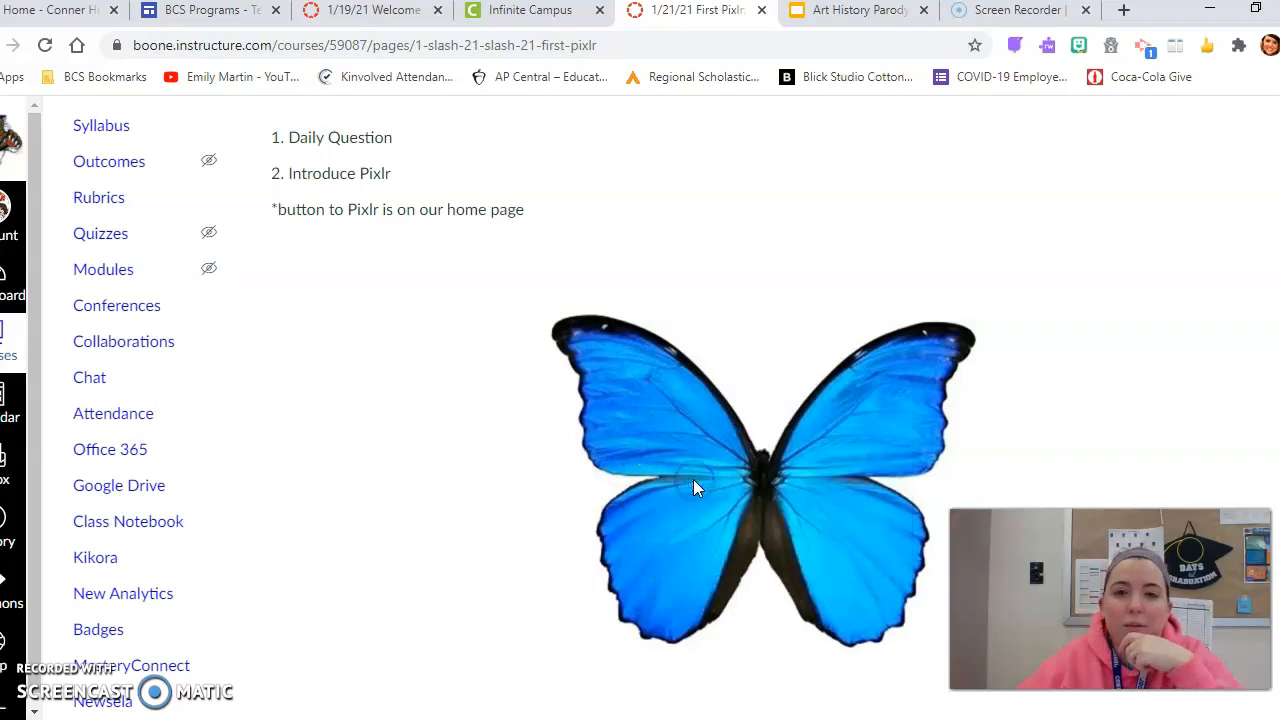
Step: Switch back to Pixlr, paste the butterfly and move it to about 442 px from the left and 650 px from the top
{"action": "mouse_move", "coordinate": [719, 719]}
{"action": "left_click", "coordinate": [772, 670]}
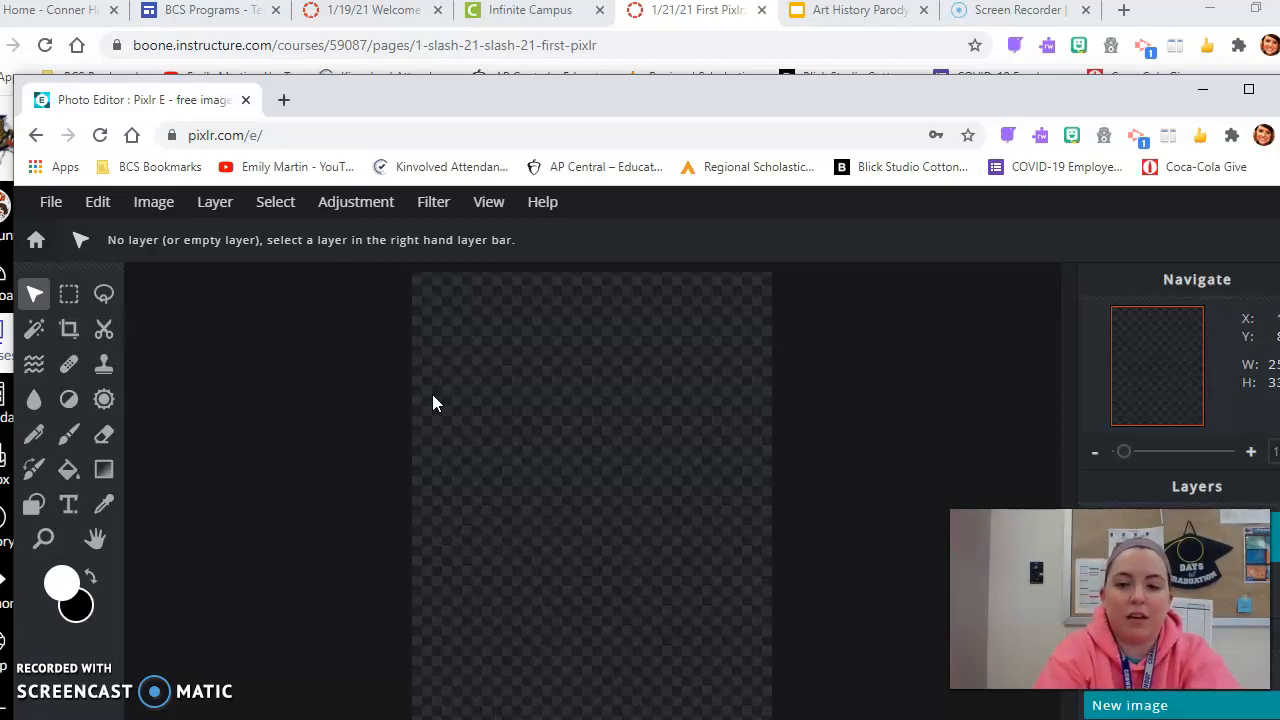
{"action": "key", "text": "ctrl+v"}
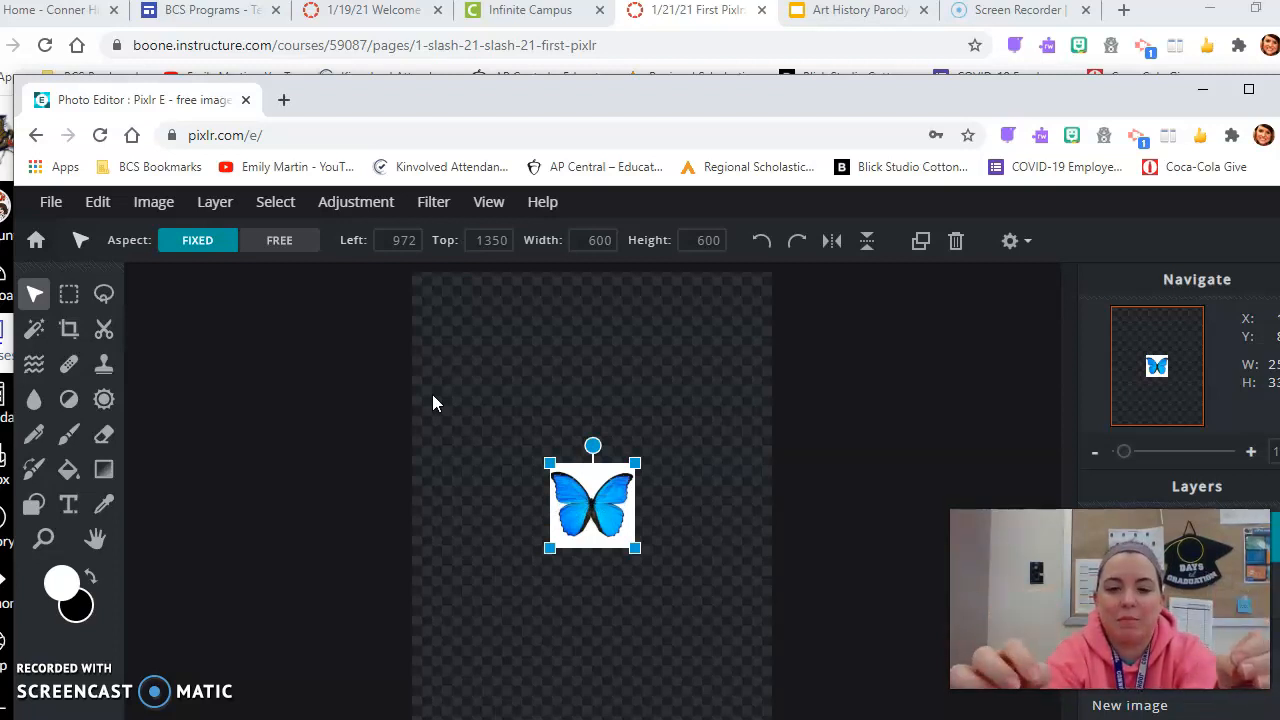
{"action": "left_click_drag", "start_coordinate": [619, 502], "coordinate": [538, 407]}
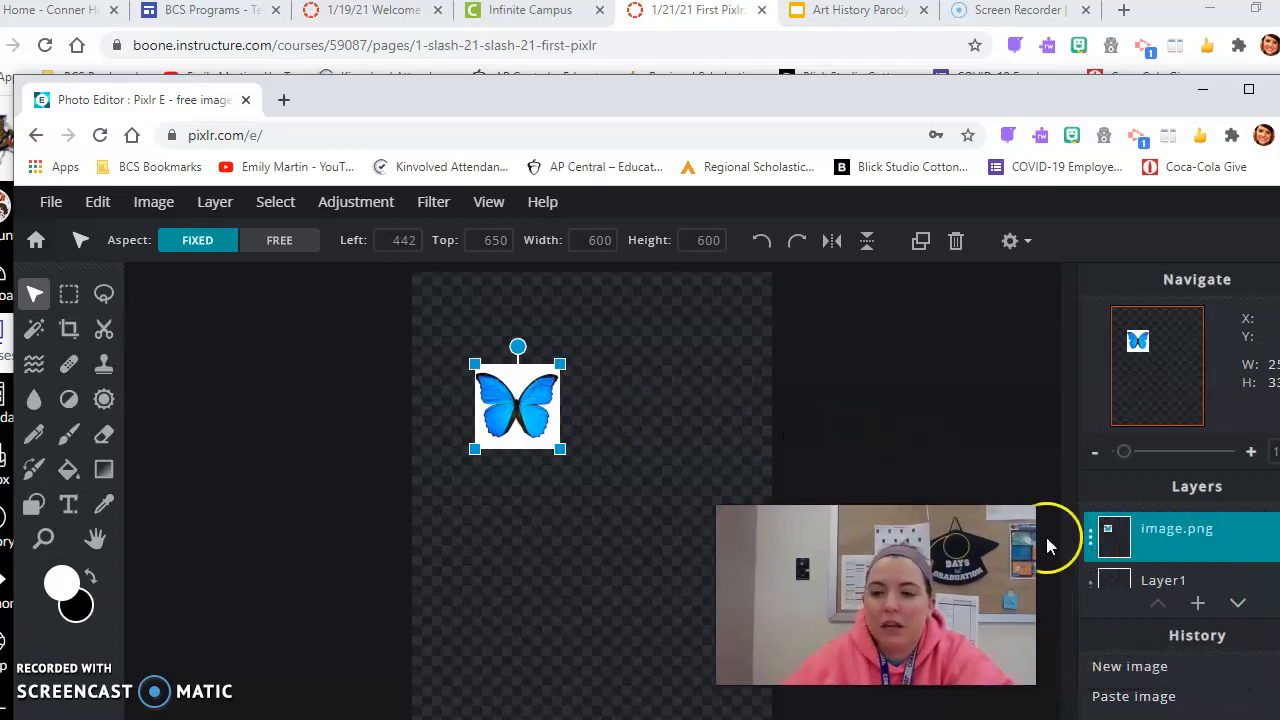
Step: Collapse the Navigate pane and move the image.png layer's butterfly to the canvas's upper right, about 1643 px left and 459 px top
{"action": "left_click", "coordinate": [1270, 280]}
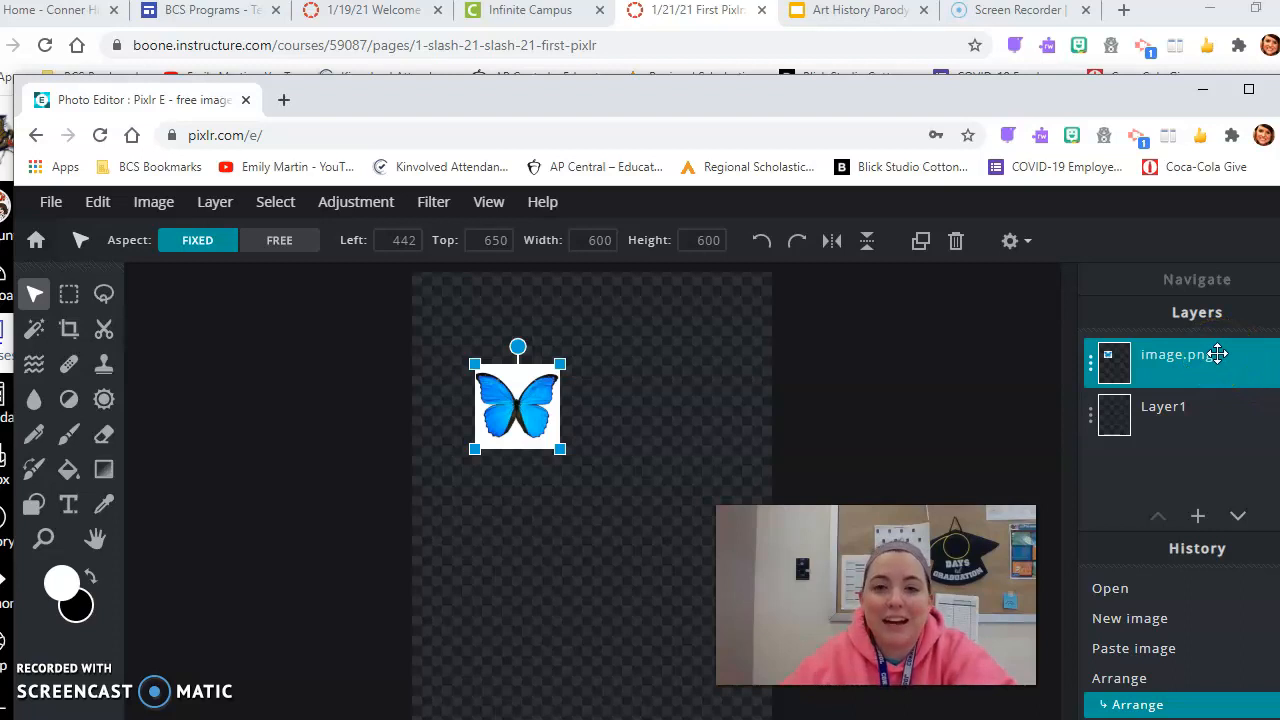
{"action": "left_click", "coordinate": [1191, 371]}
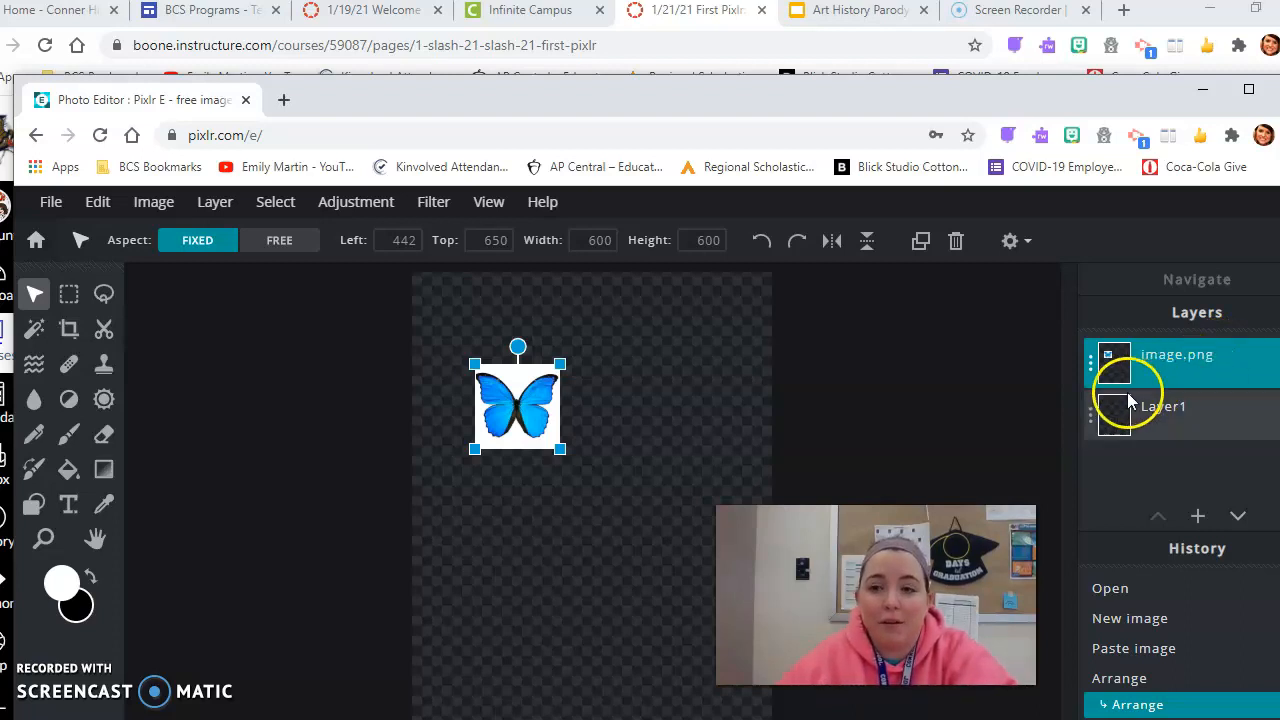
{"action": "left_click", "coordinate": [1158, 411]}
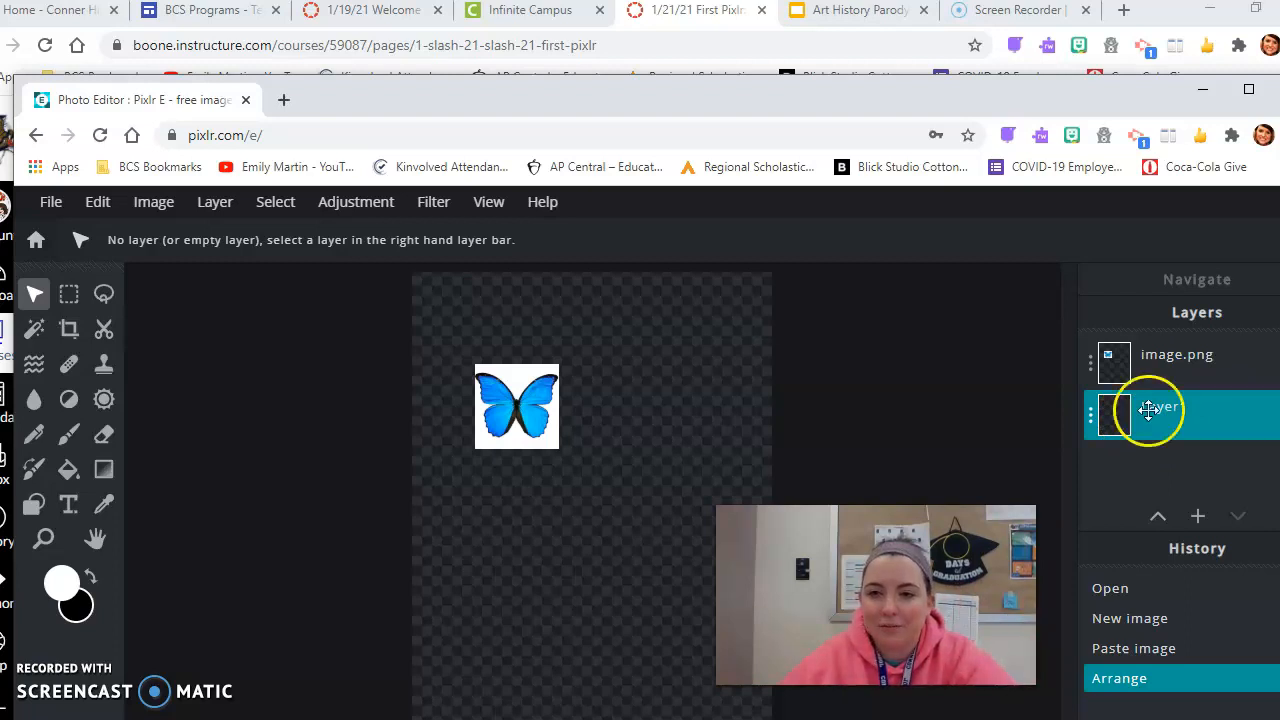
{"action": "left_click", "coordinate": [1187, 375]}
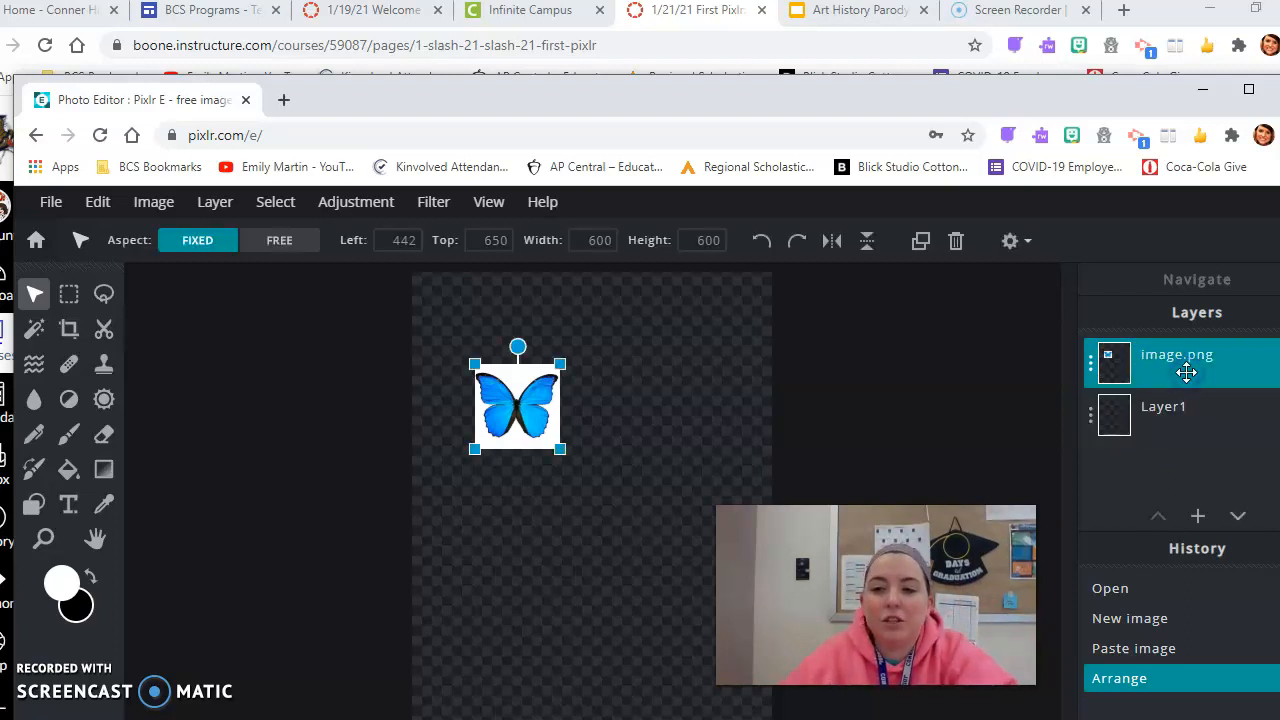
{"action": "left_click_drag", "start_coordinate": [529, 403], "coordinate": [699, 377]}
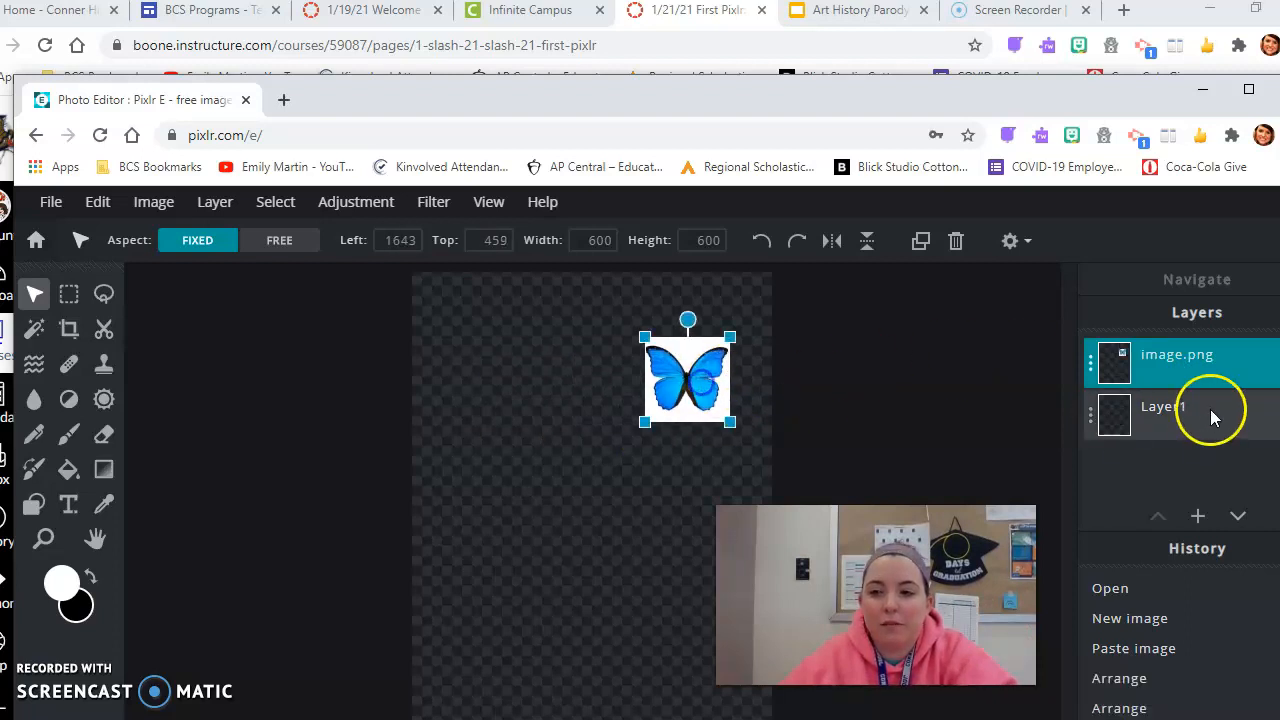
{"action": "left_click", "coordinate": [1172, 355]}
{"action": "left_click", "coordinate": [1168, 355]}
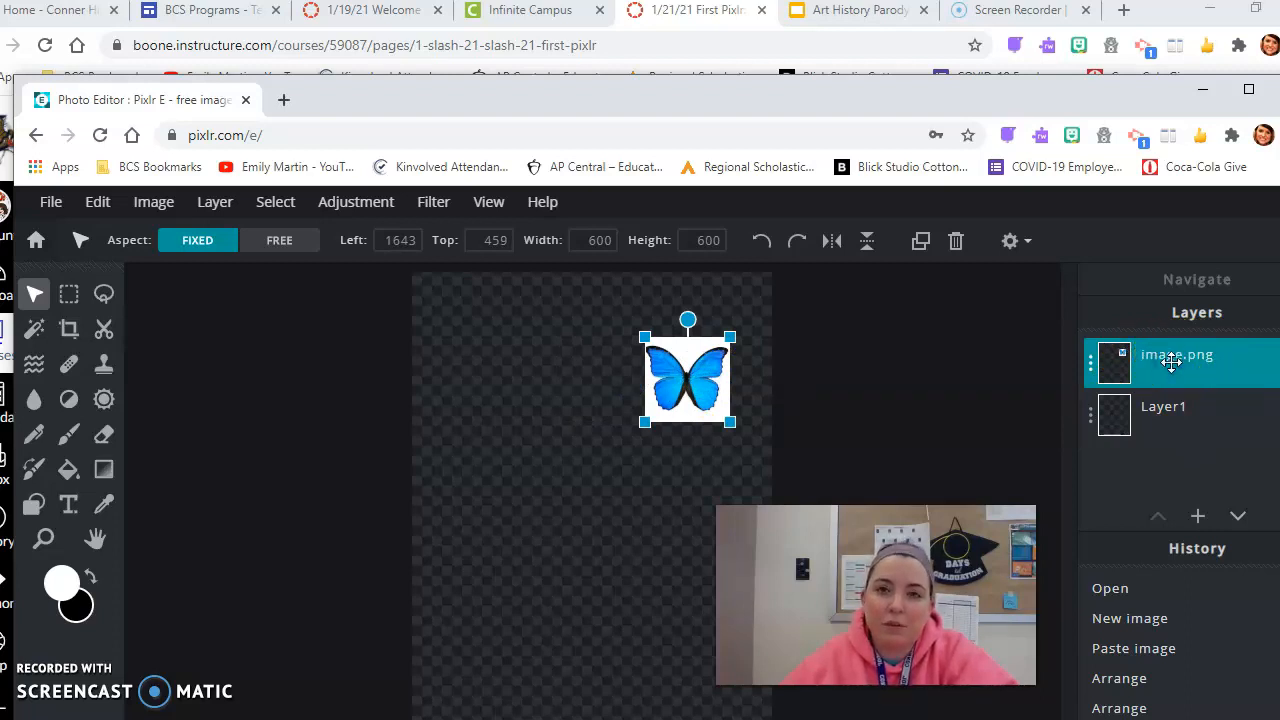
Step: Enlarge the butterfly picture to about 1610 x 1610 px and place it about 392 px from the left and 374 px from the top
{"action": "left_click", "coordinate": [912, 400]}
{"action": "left_click_drag", "start_coordinate": [697, 382], "coordinate": [538, 514]}
{"action": "left_click", "coordinate": [863, 437]}
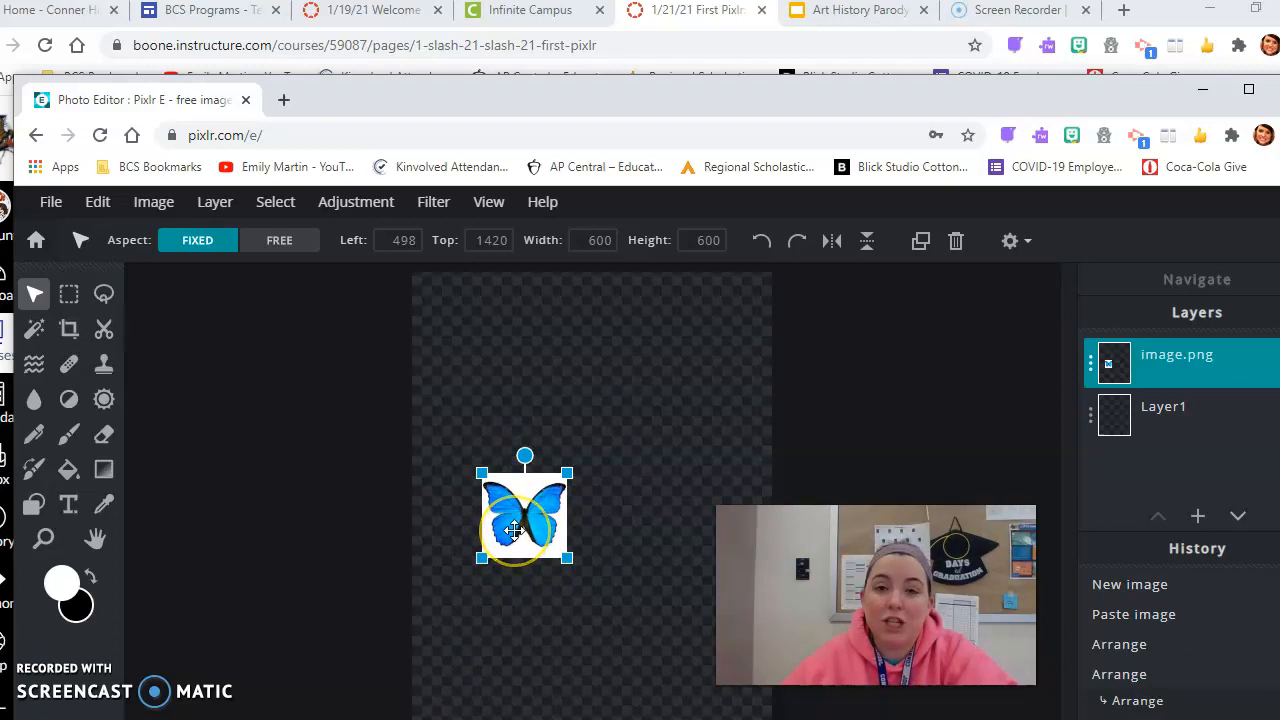
{"action": "left_click_drag", "start_coordinate": [513, 530], "coordinate": [690, 511]}
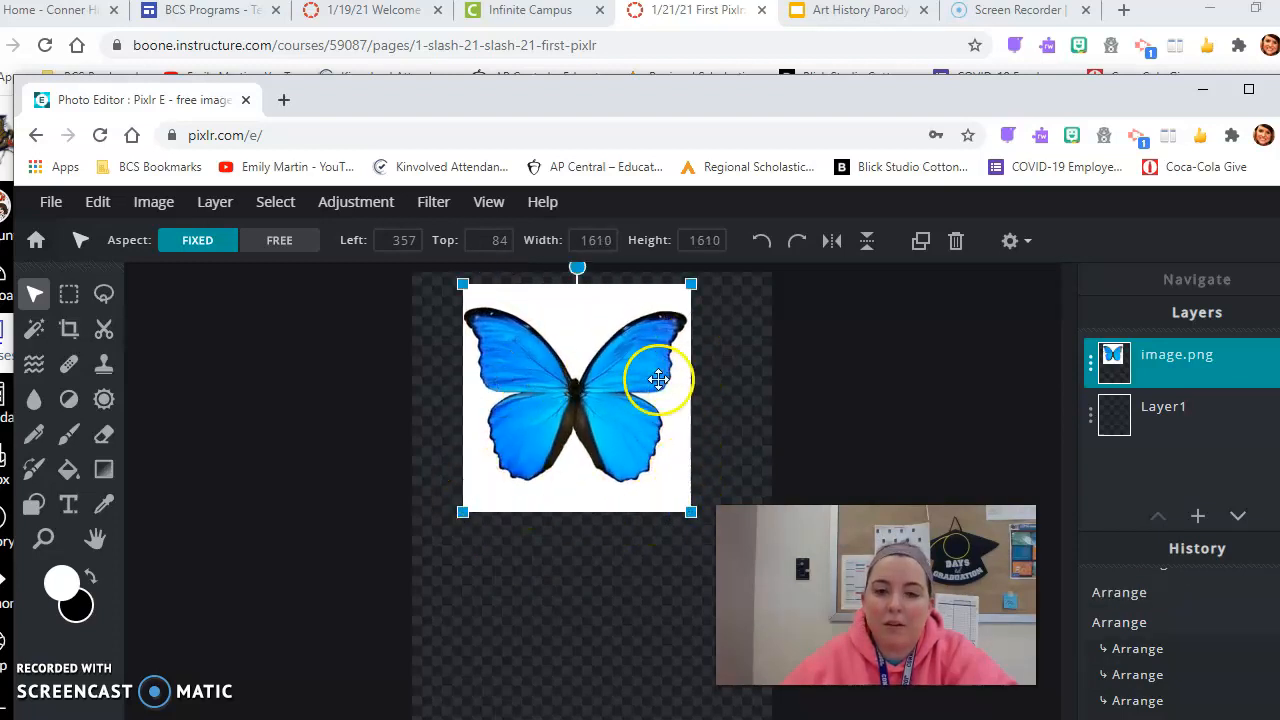
{"action": "left_click_drag", "start_coordinate": [634, 423], "coordinate": [644, 462]}
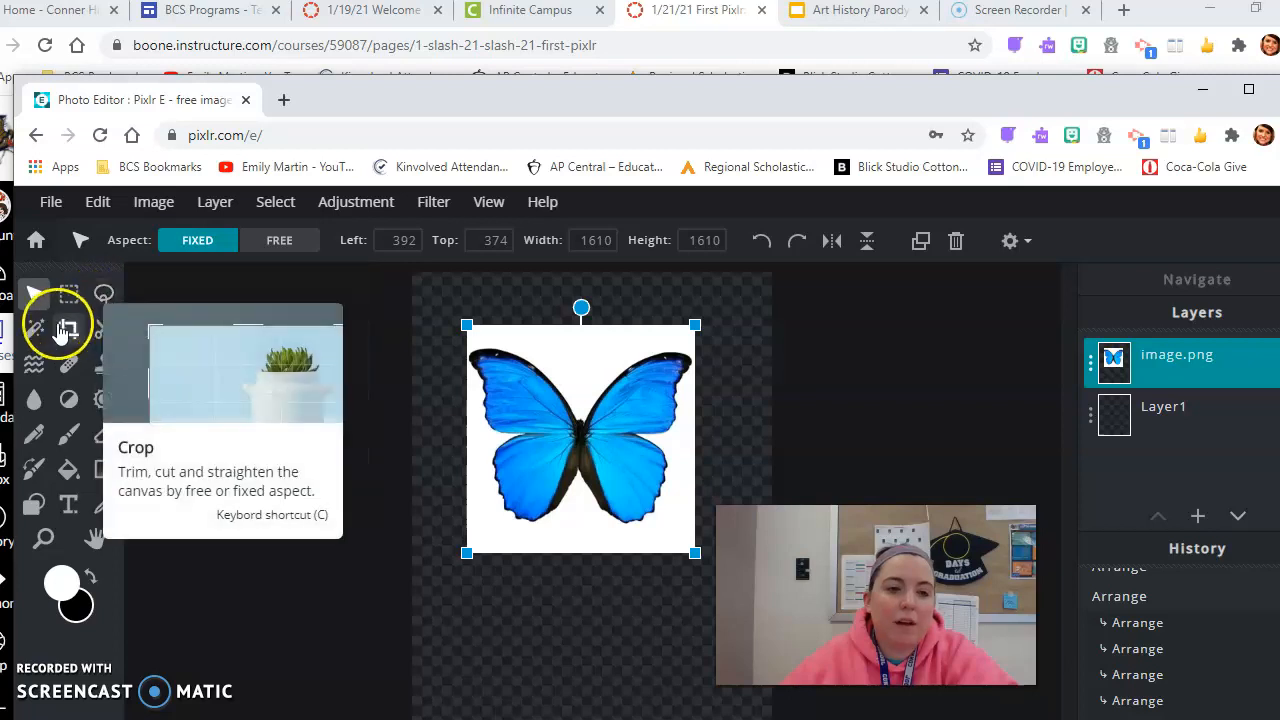
Step: Select the white background around the butterfly with the Wand tool
{"action": "left_click", "coordinate": [35, 333]}
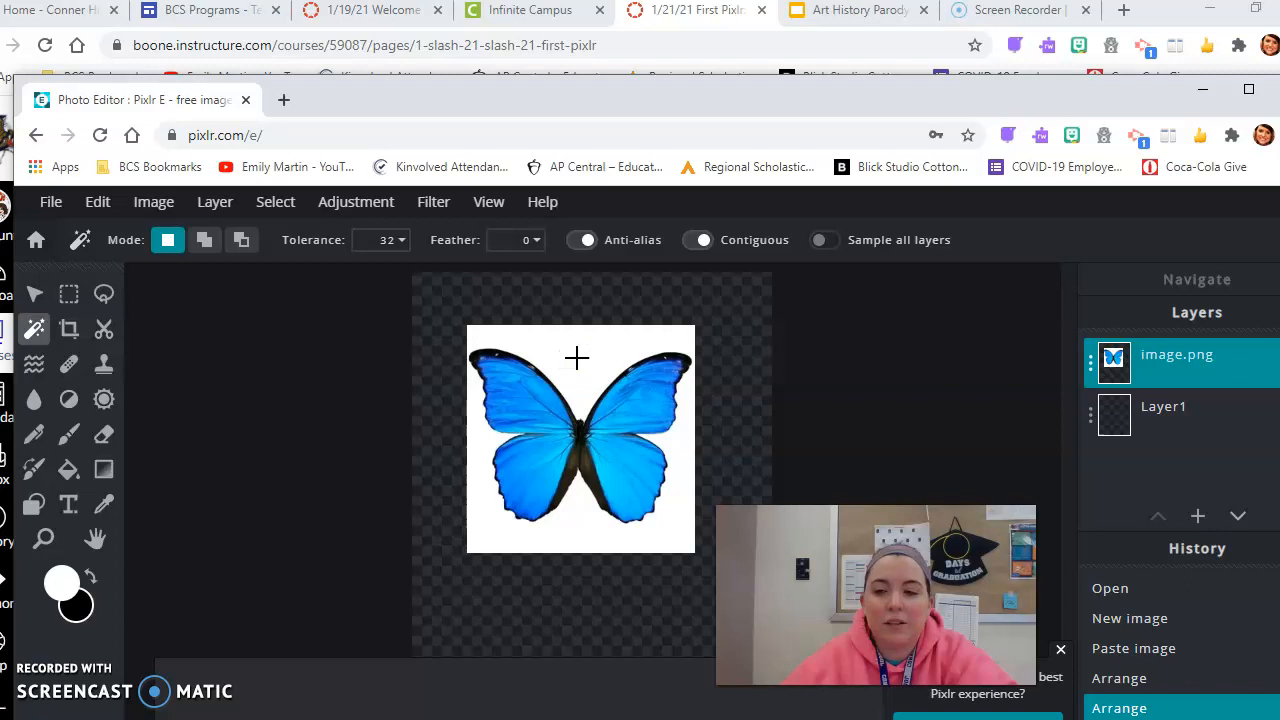
{"action": "left_click", "coordinate": [681, 334]}
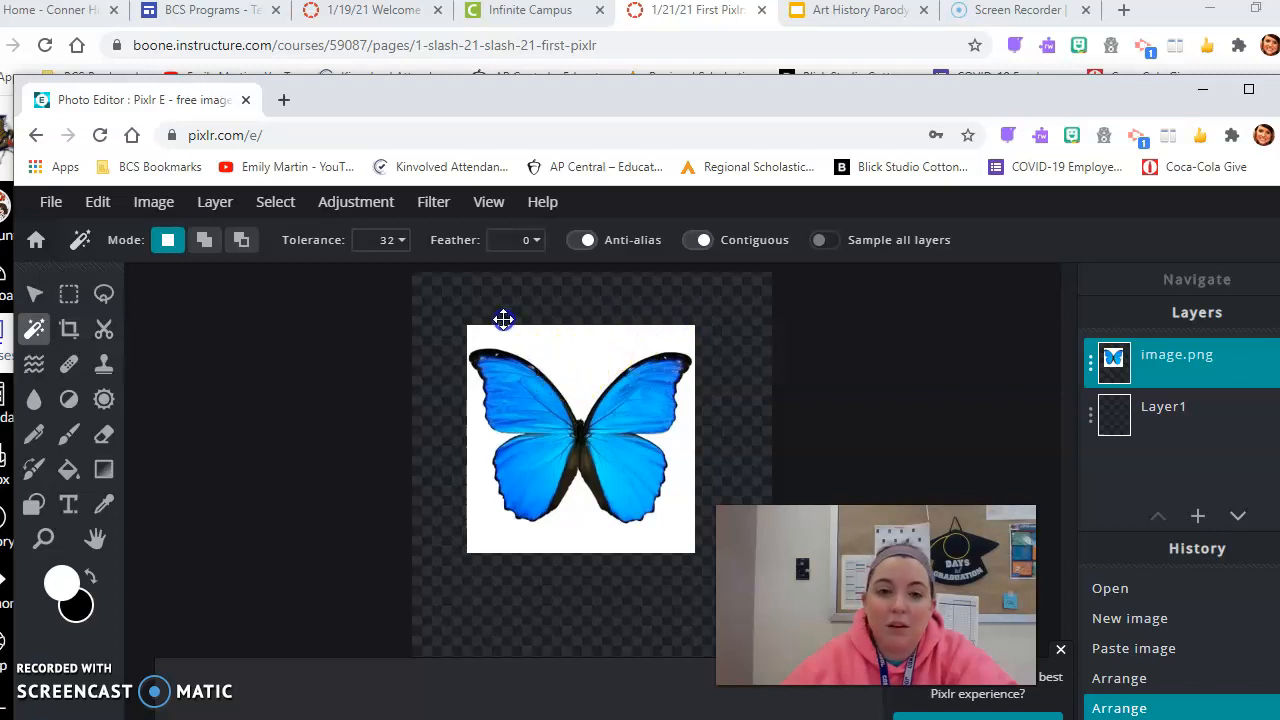
{"action": "left_click", "coordinate": [582, 372]}
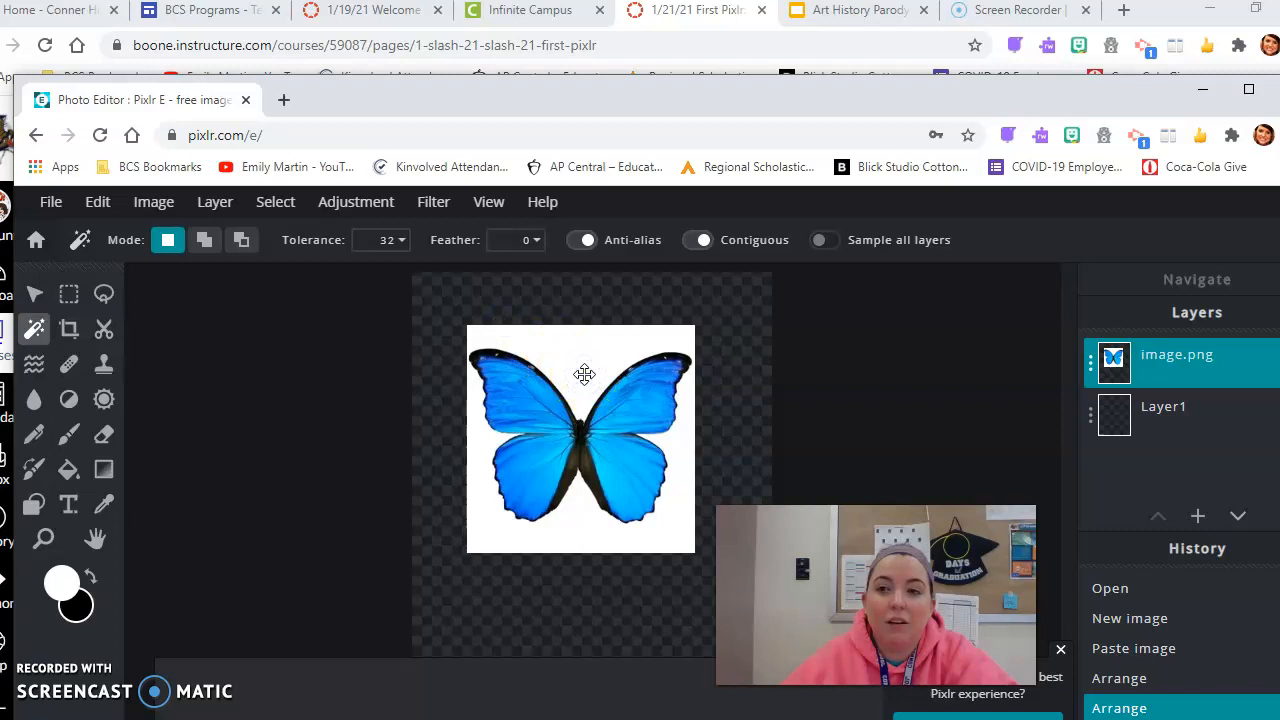
{"action": "left_click", "coordinate": [577, 335]}
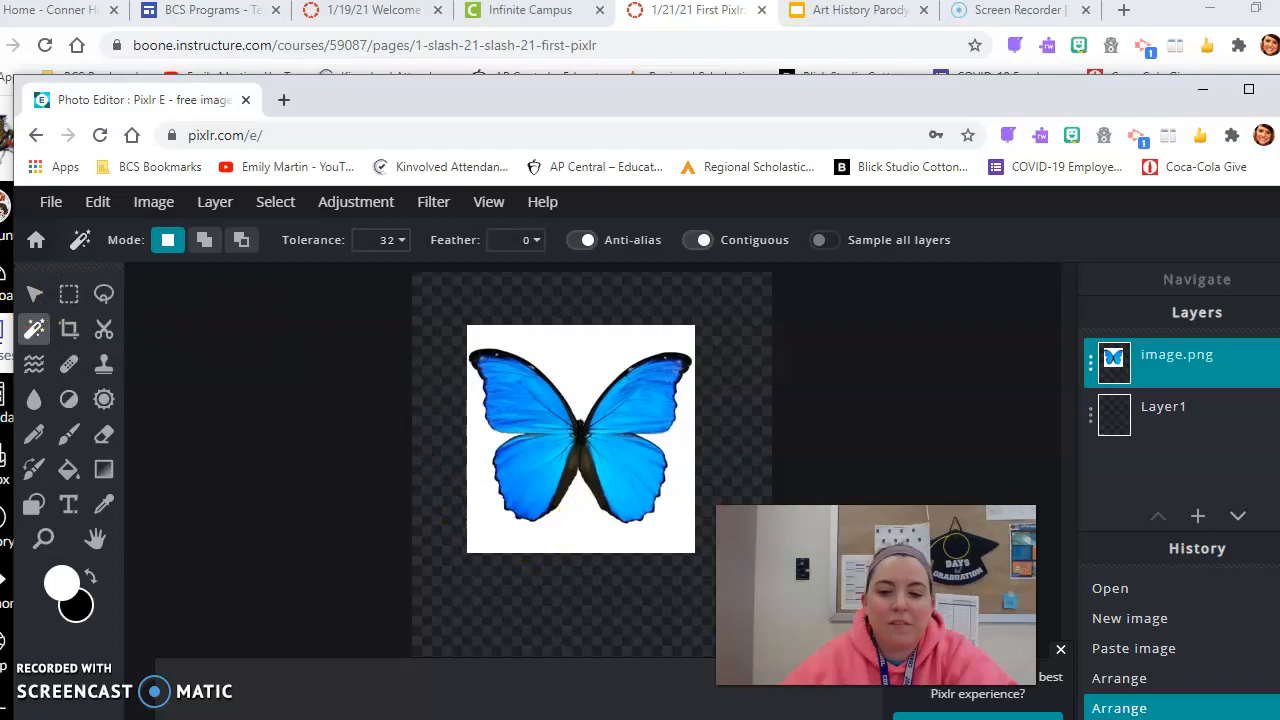
{"action": "left_click", "coordinate": [589, 443]}
{"action": "left_click", "coordinate": [594, 386]}
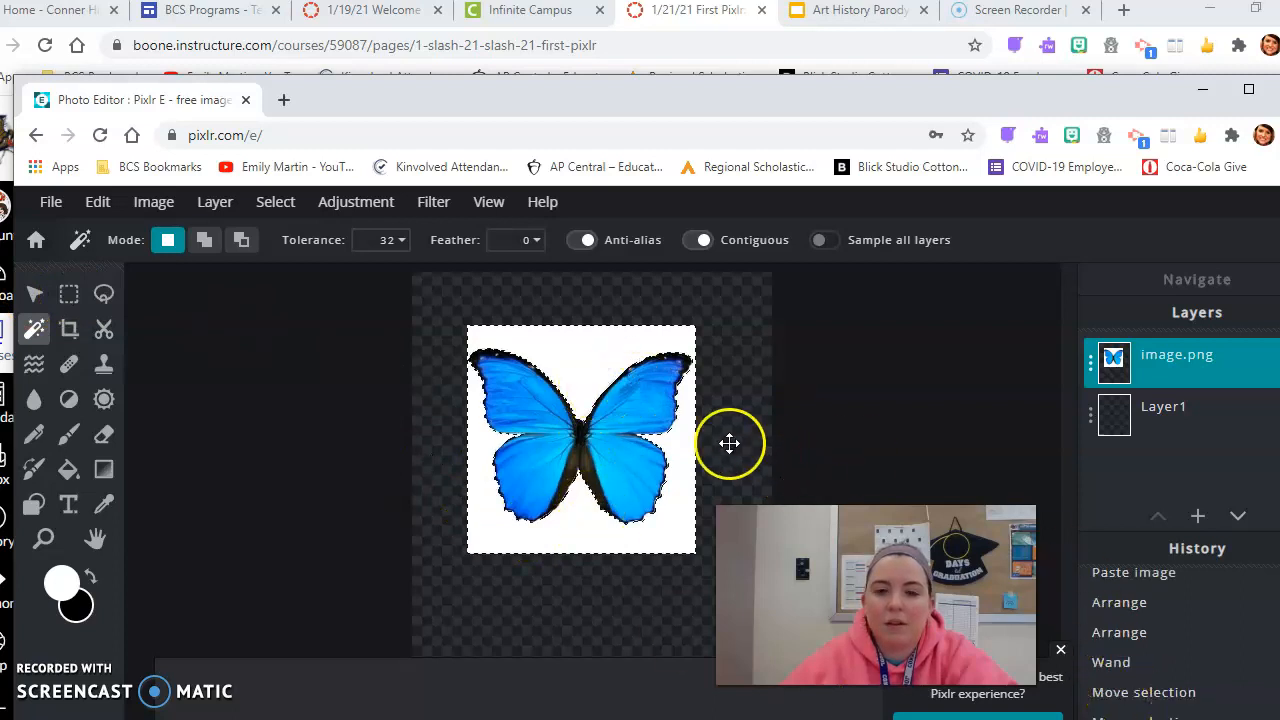
Step: Return to the Wand state in the history, delete the selected white background around the butterfly and deselect
{"action": "left_click_drag", "start_coordinate": [729, 443], "coordinate": [733, 415]}
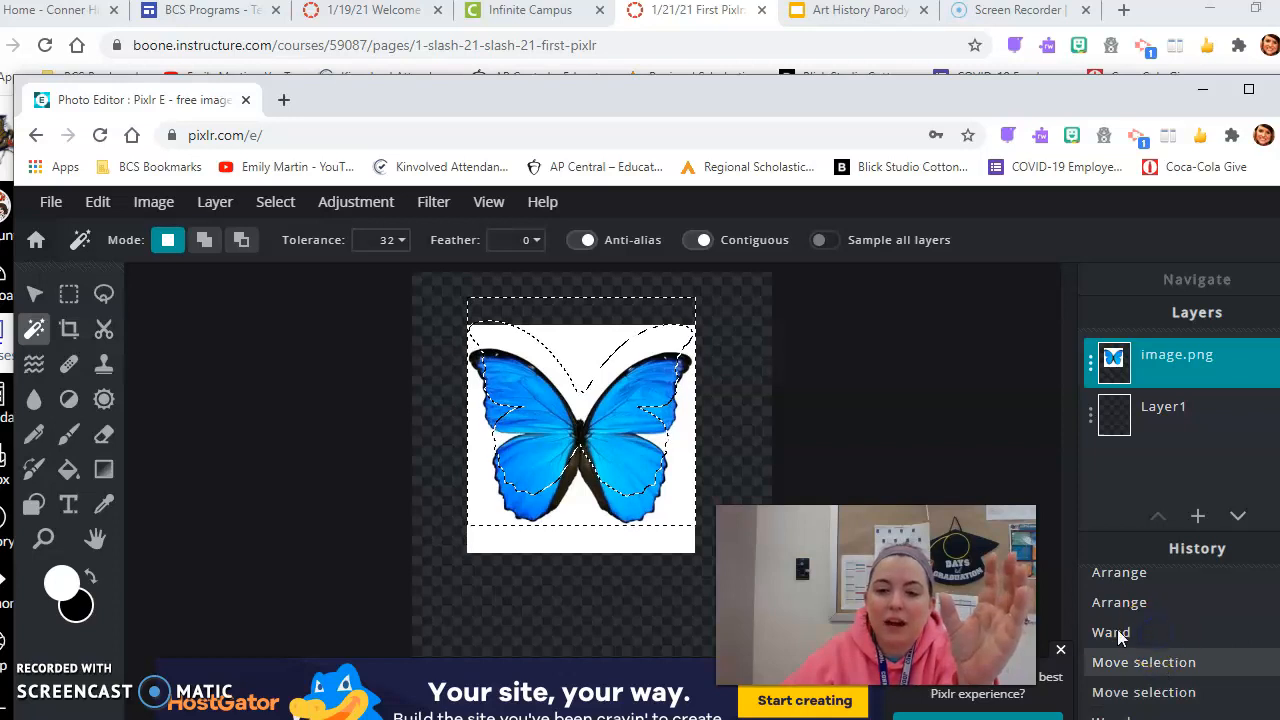
{"action": "left_click", "coordinate": [1145, 632]}
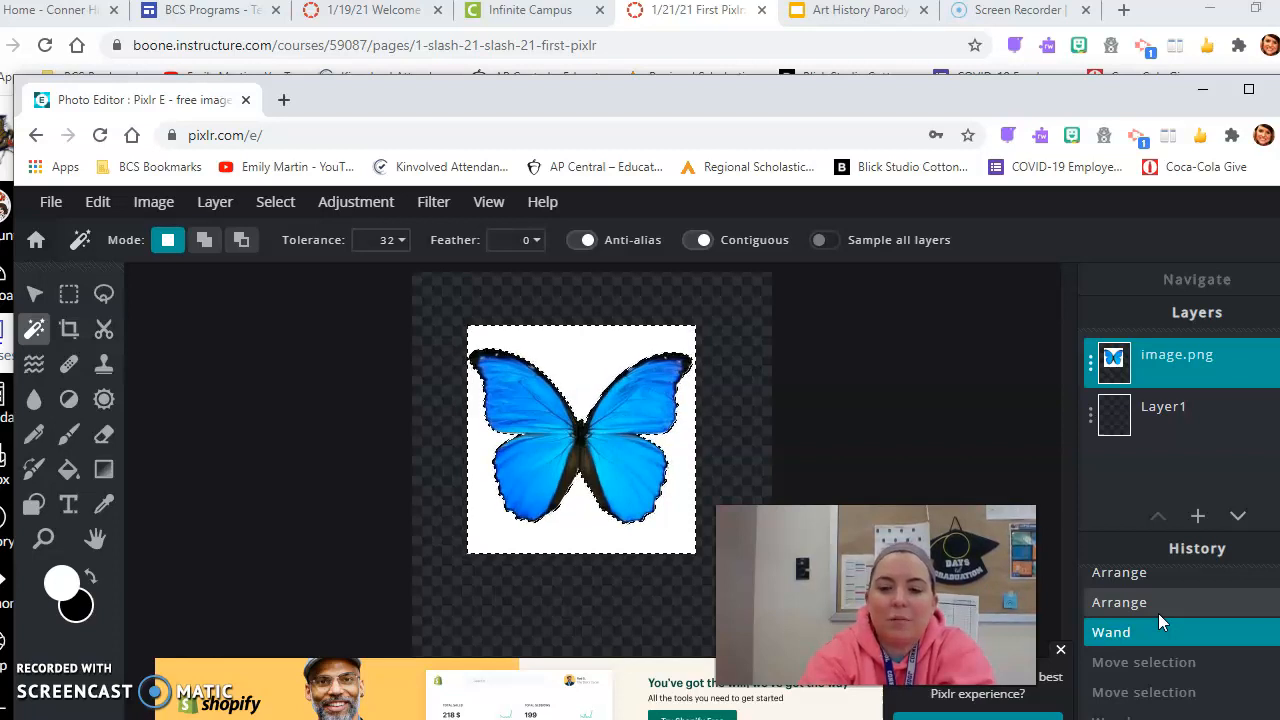
{"action": "key", "text": "Delete"}
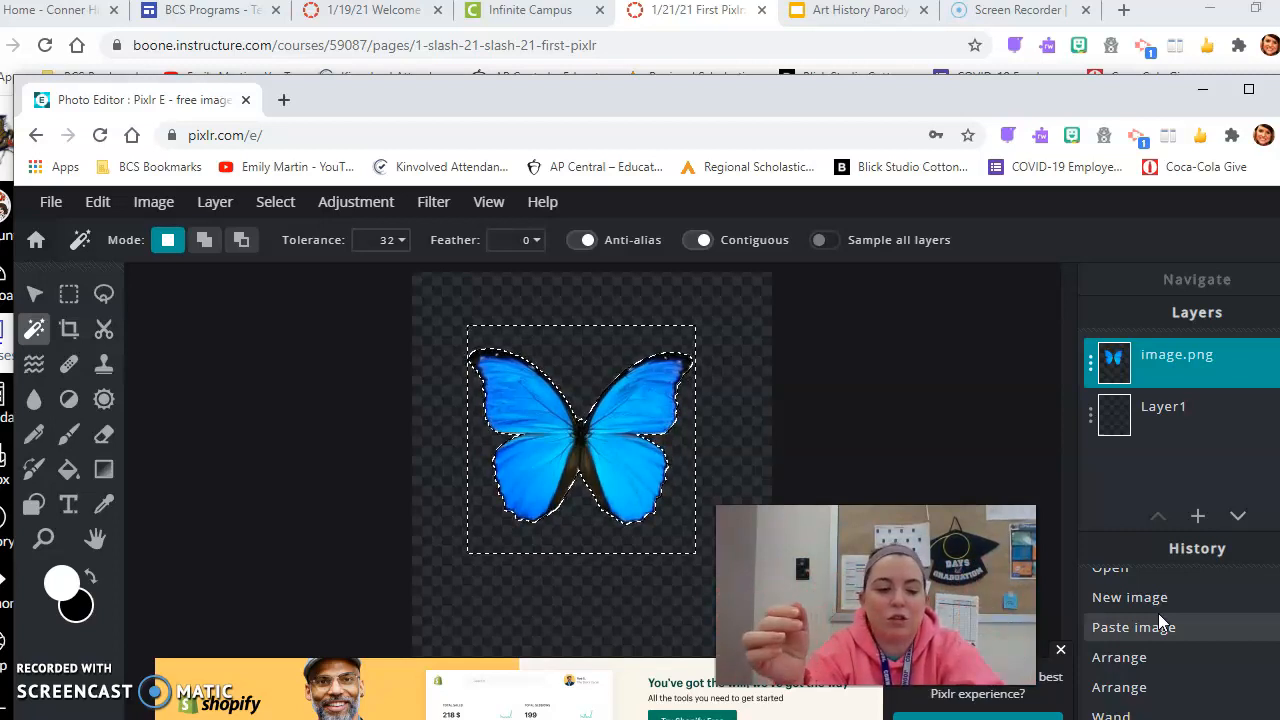
{"action": "key", "text": "ctrl+d"}
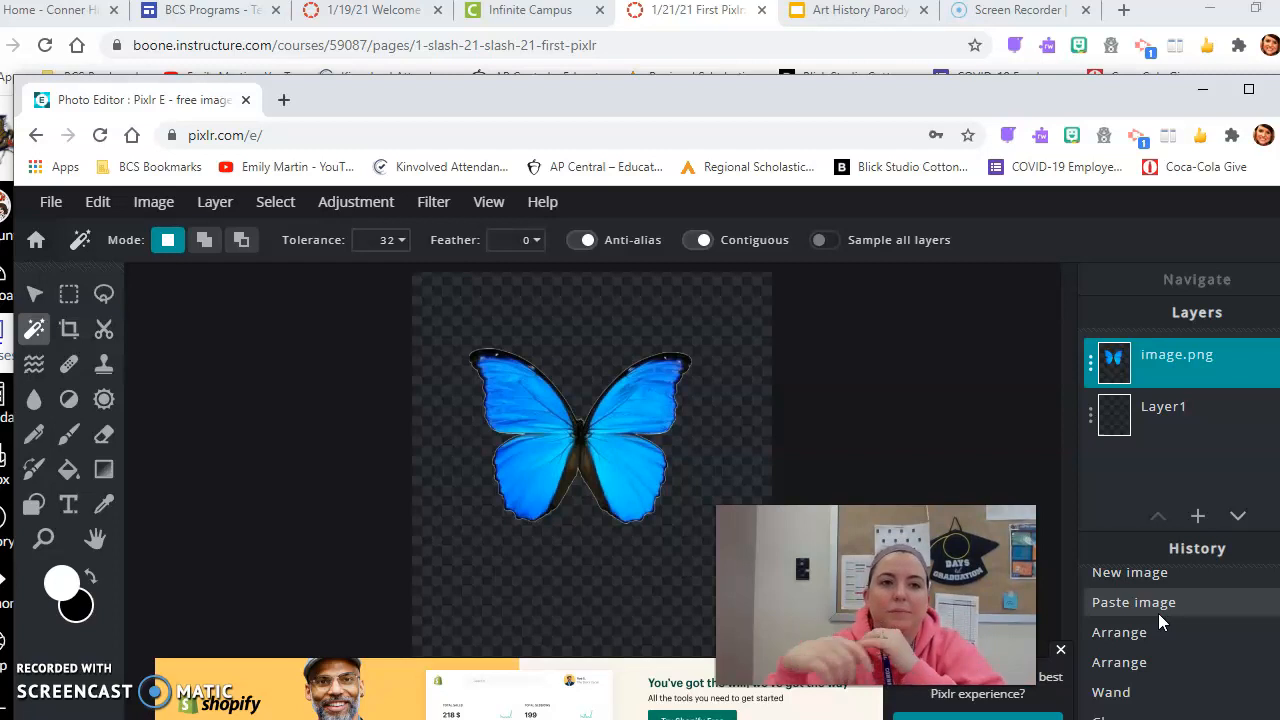
Step: Raise the browser window so the whole canvas is in view and close the advertisement banner
{"action": "left_click_drag", "start_coordinate": [1005, 97], "coordinate": [1003, 31]}
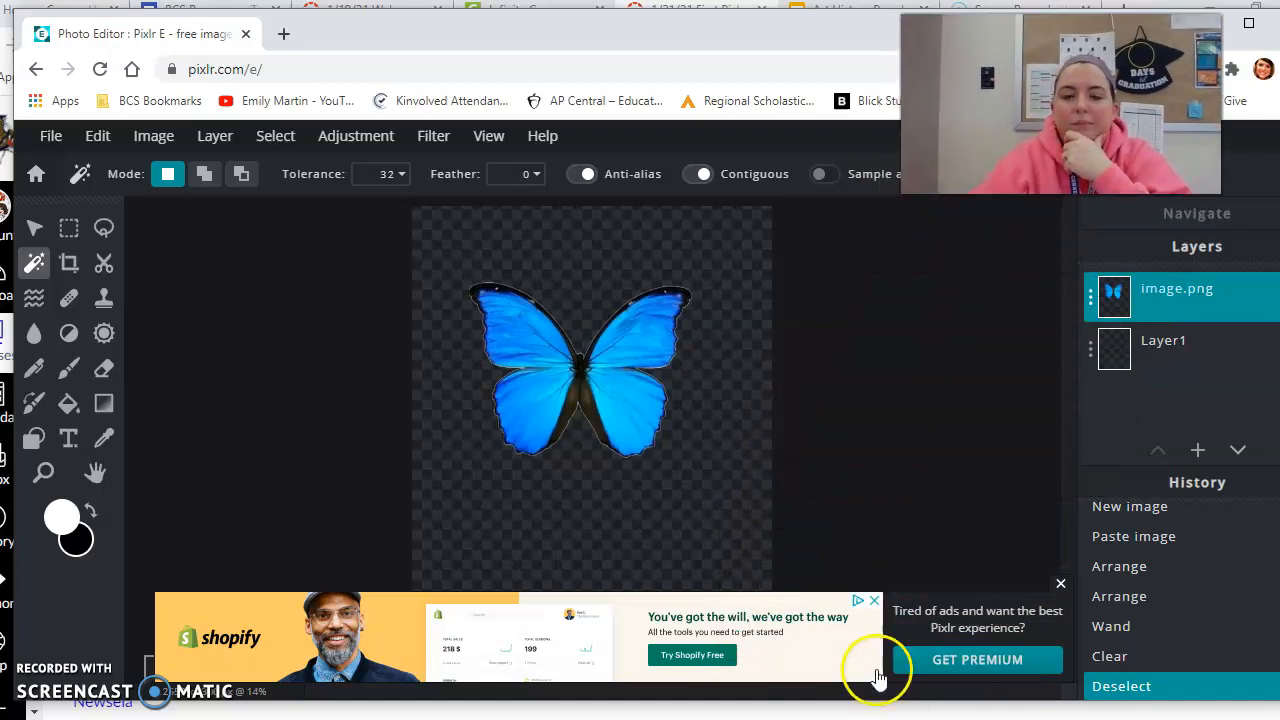
{"action": "left_click", "coordinate": [1061, 583]}
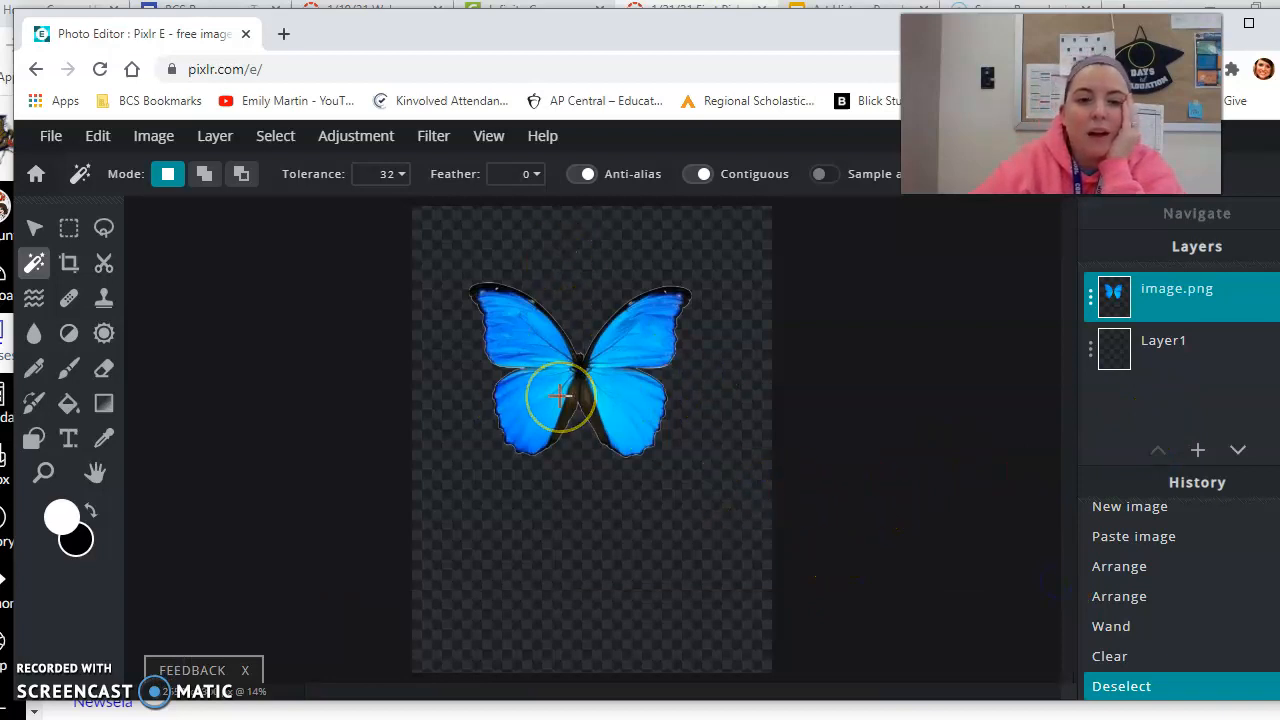
Step: Scale the cut-out butterfly to about 845 x 663 px and place it in the canvas's upper right, about 1389 px left and 278 px top
{"action": "left_click", "coordinate": [36, 231]}
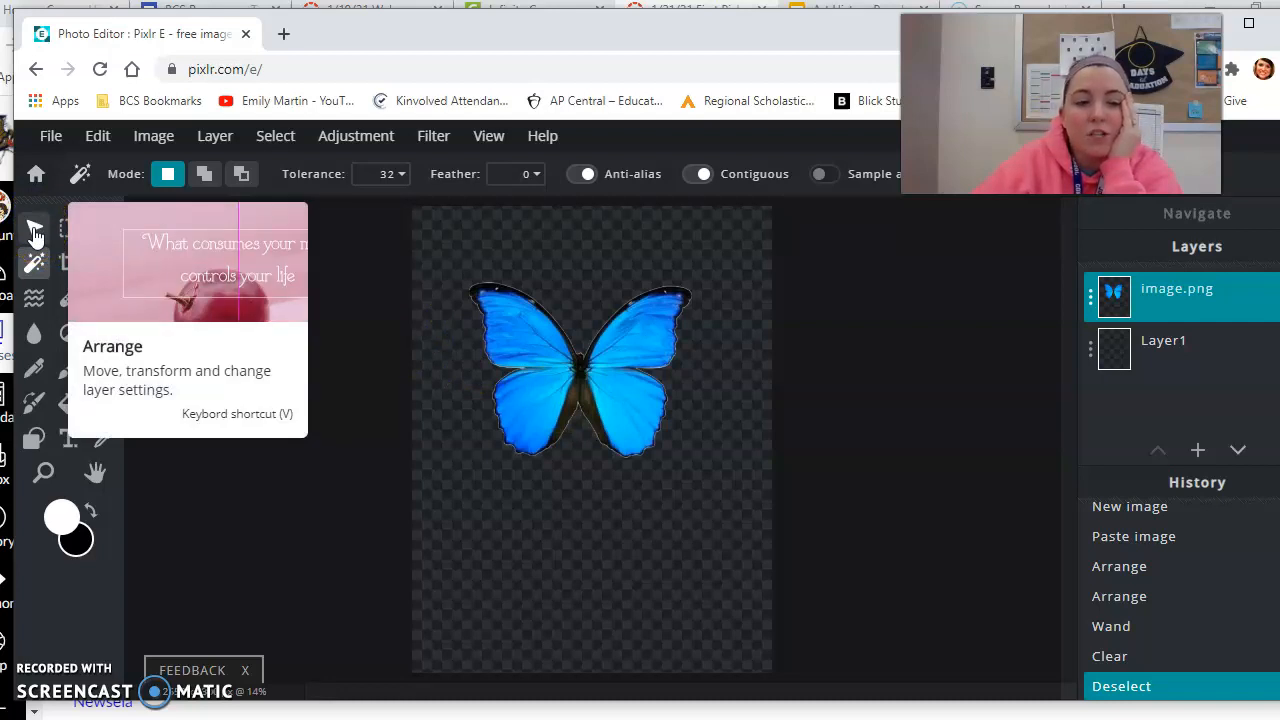
{"action": "left_click", "coordinate": [36, 232]}
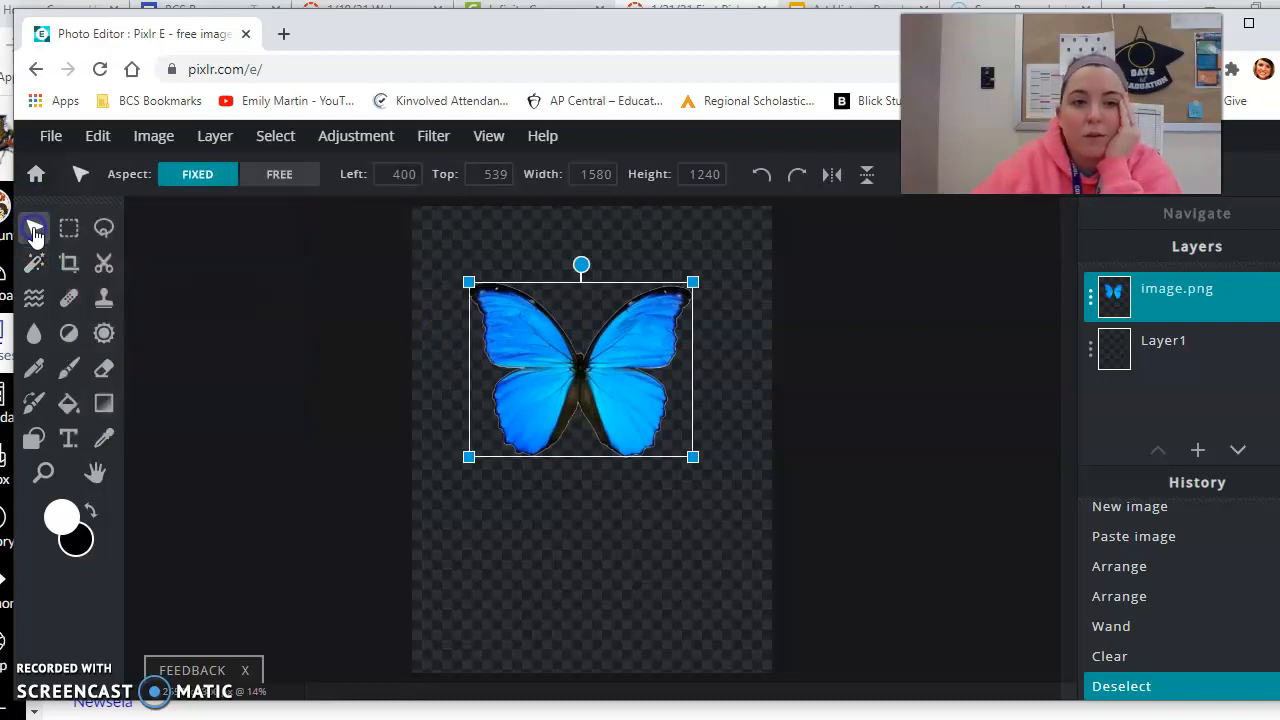
{"action": "left_click_drag", "start_coordinate": [693, 457], "coordinate": [591, 409]}
{"action": "left_click_drag", "start_coordinate": [551, 345], "coordinate": [690, 324]}
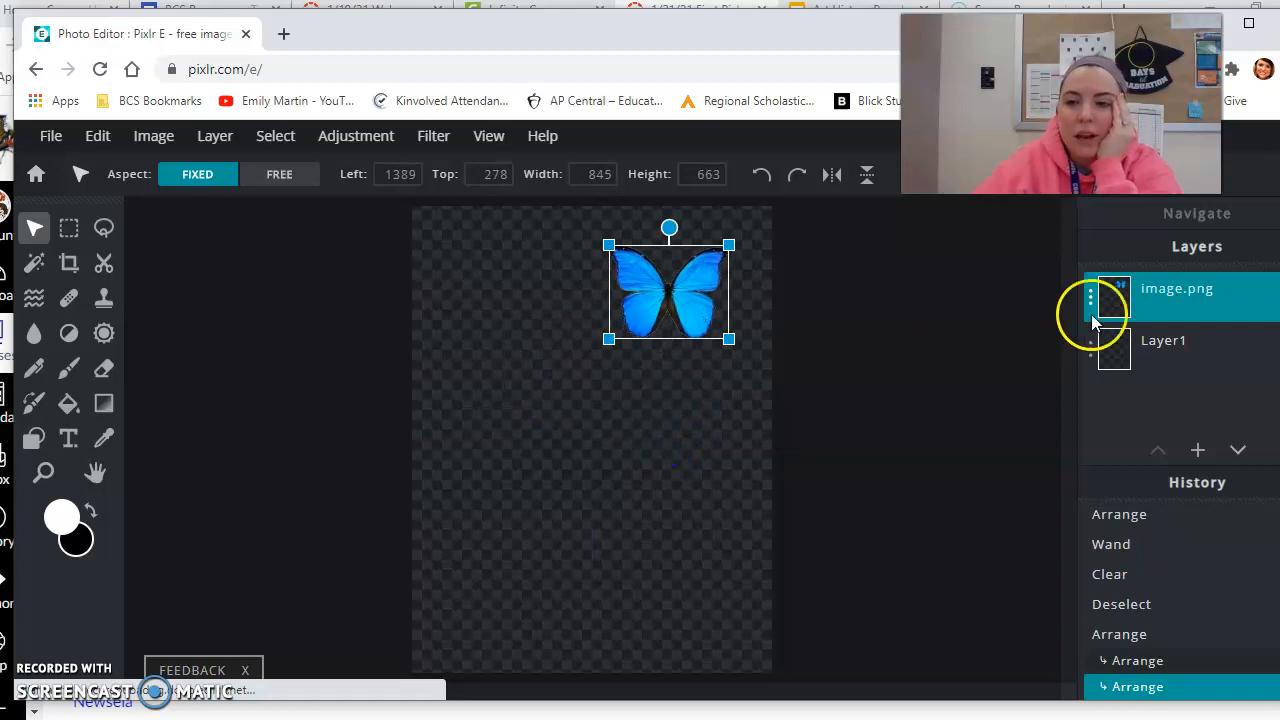
{"action": "left_click", "coordinate": [32, 226]}
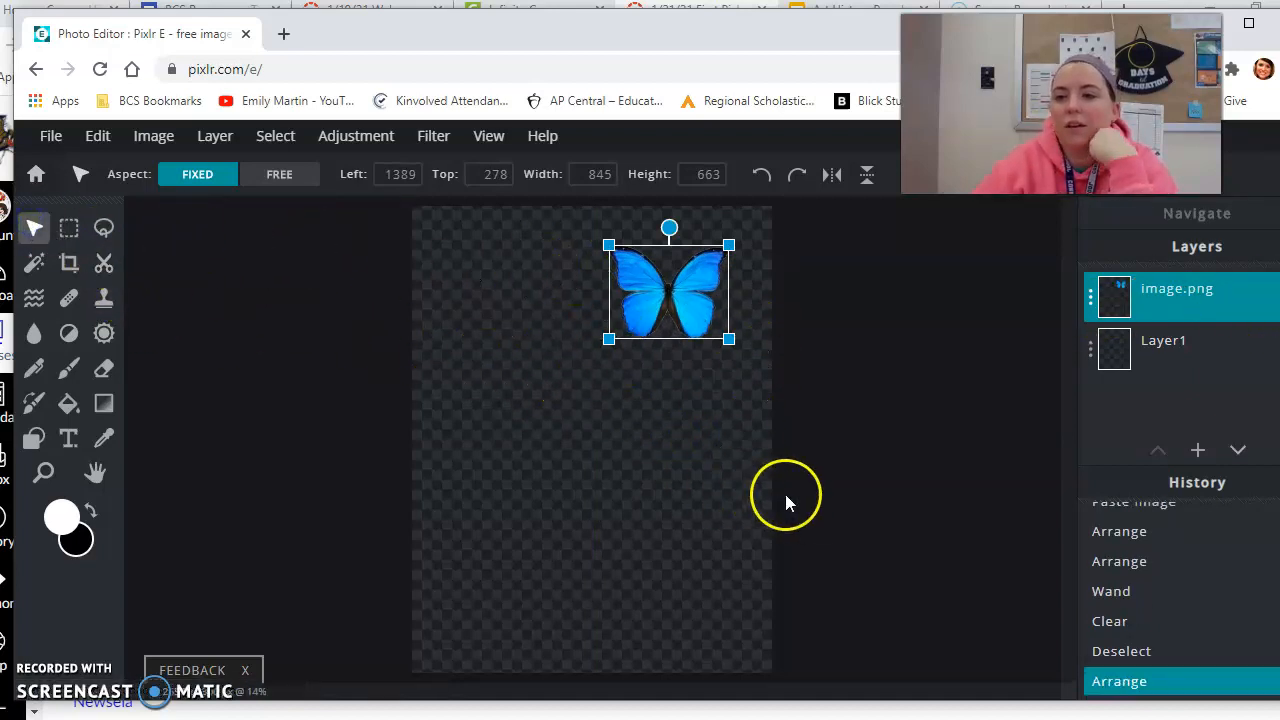
Step: Duplicate the image.png butterfly layer from its layer settings
{"action": "left_click", "coordinate": [1217, 292]}
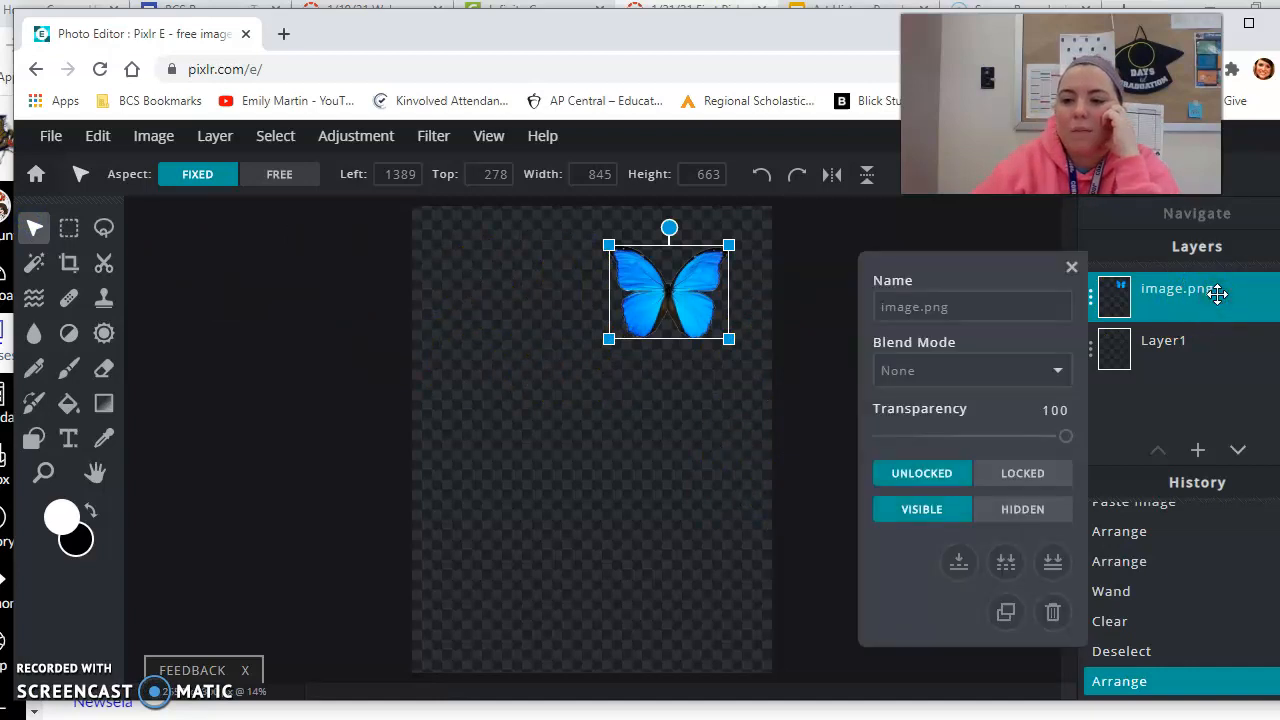
{"action": "left_click", "coordinate": [819, 393]}
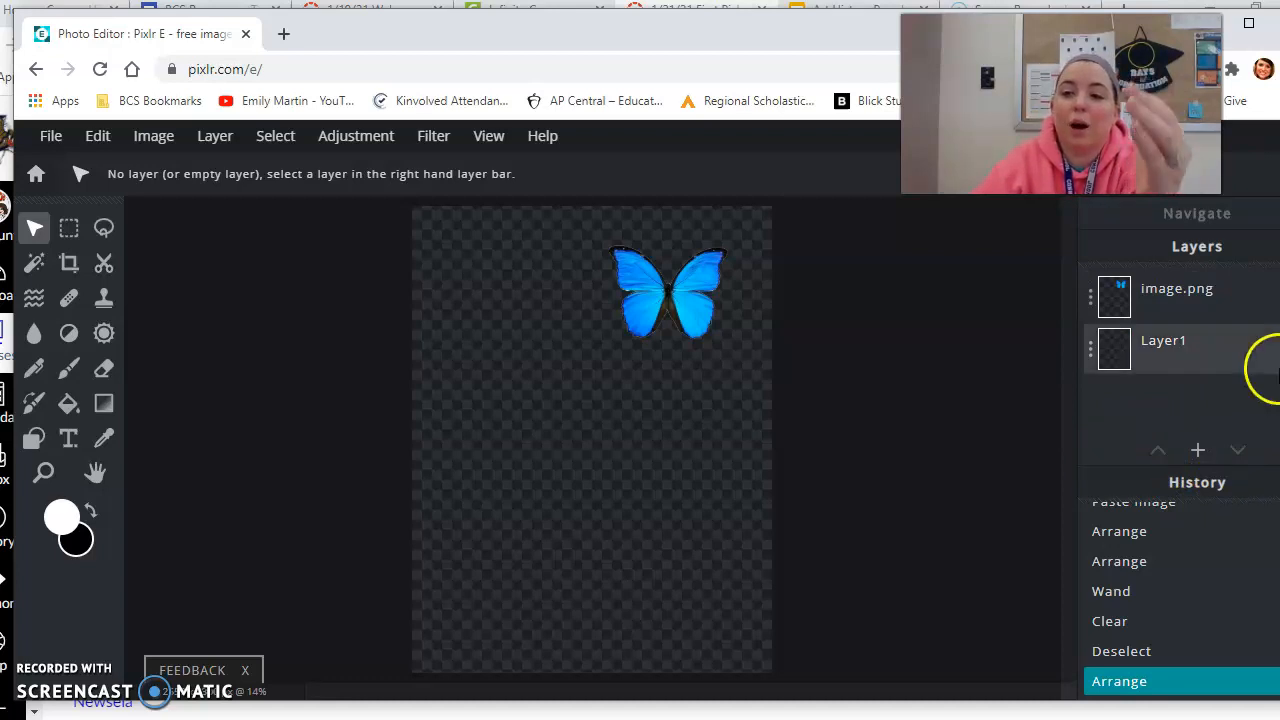
{"action": "left_click", "coordinate": [1184, 294]}
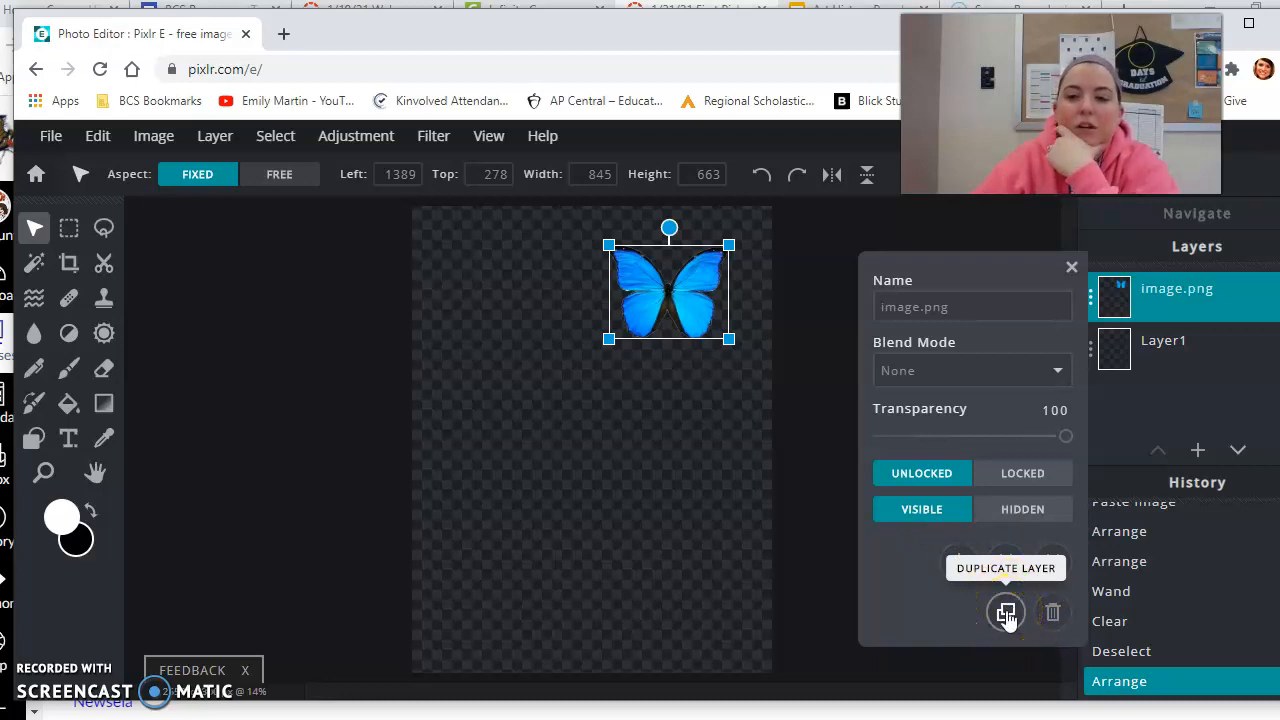
{"action": "left_click", "coordinate": [1070, 267]}
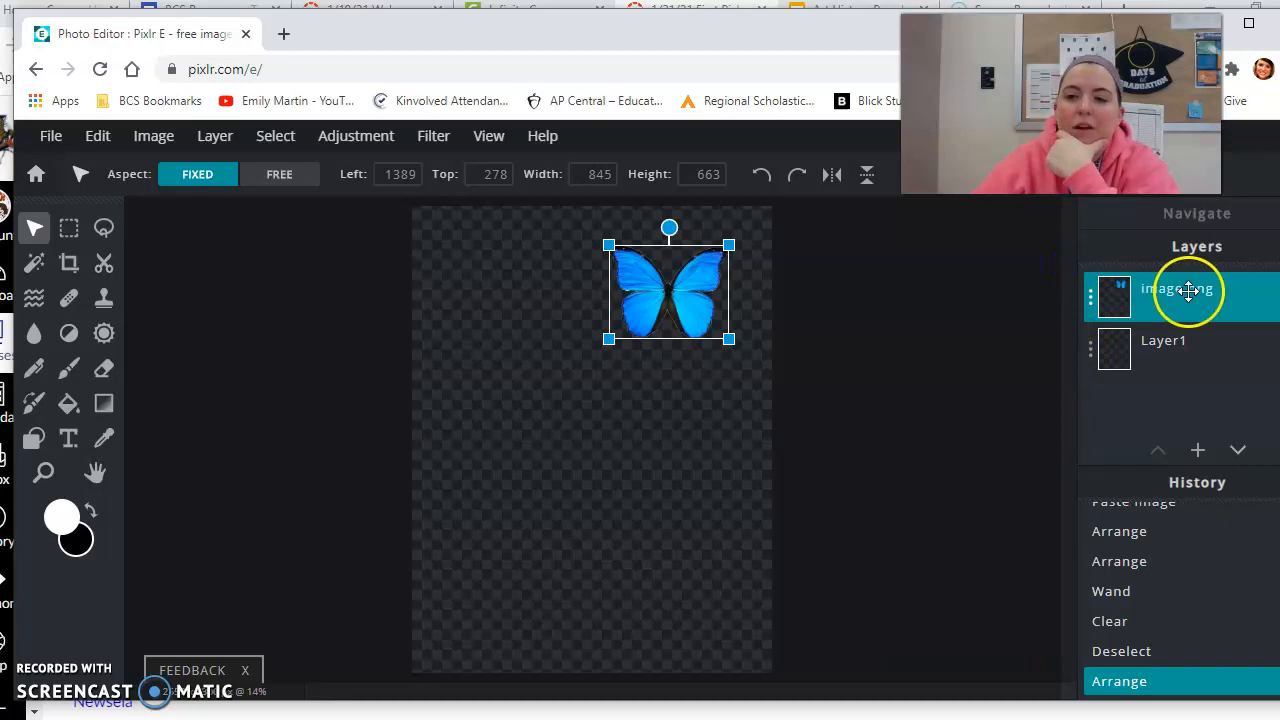
{"action": "left_click", "coordinate": [1192, 344]}
{"action": "left_click", "coordinate": [1180, 298]}
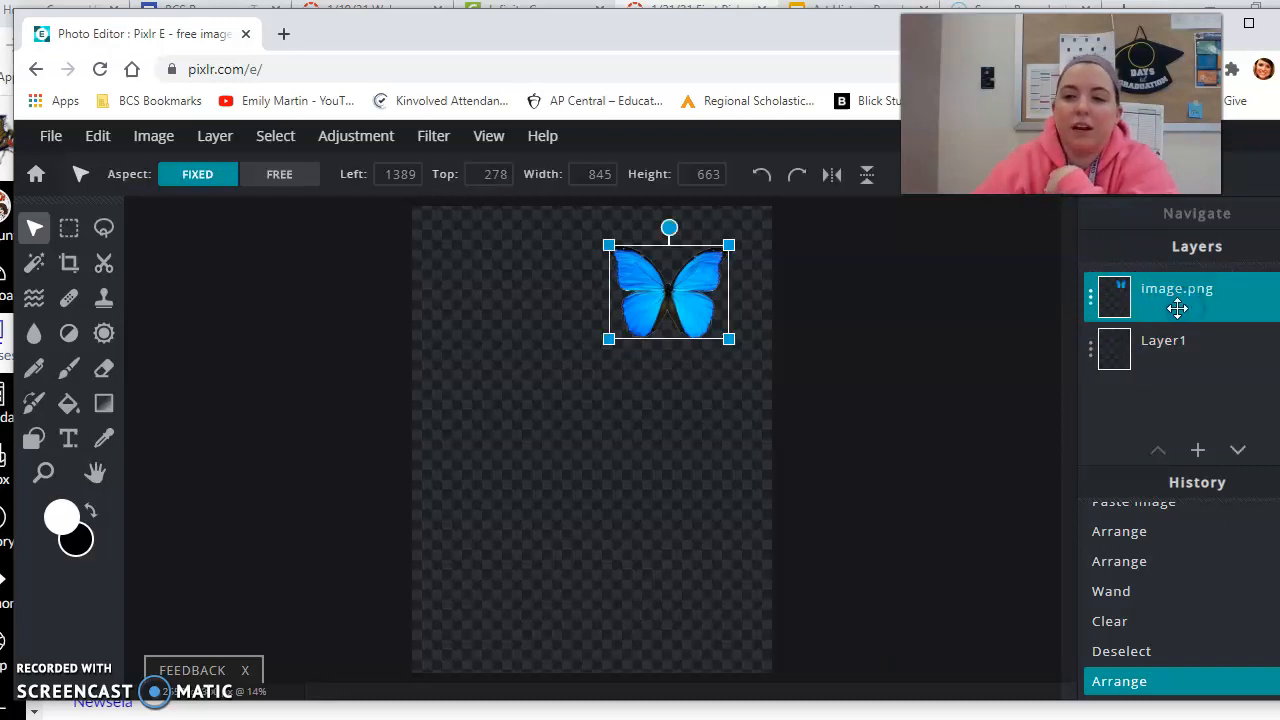
{"action": "left_click", "coordinate": [1183, 347]}
{"action": "left_click", "coordinate": [1180, 312]}
{"action": "left_click", "coordinate": [1172, 297]}
{"action": "left_click", "coordinate": [1174, 296]}
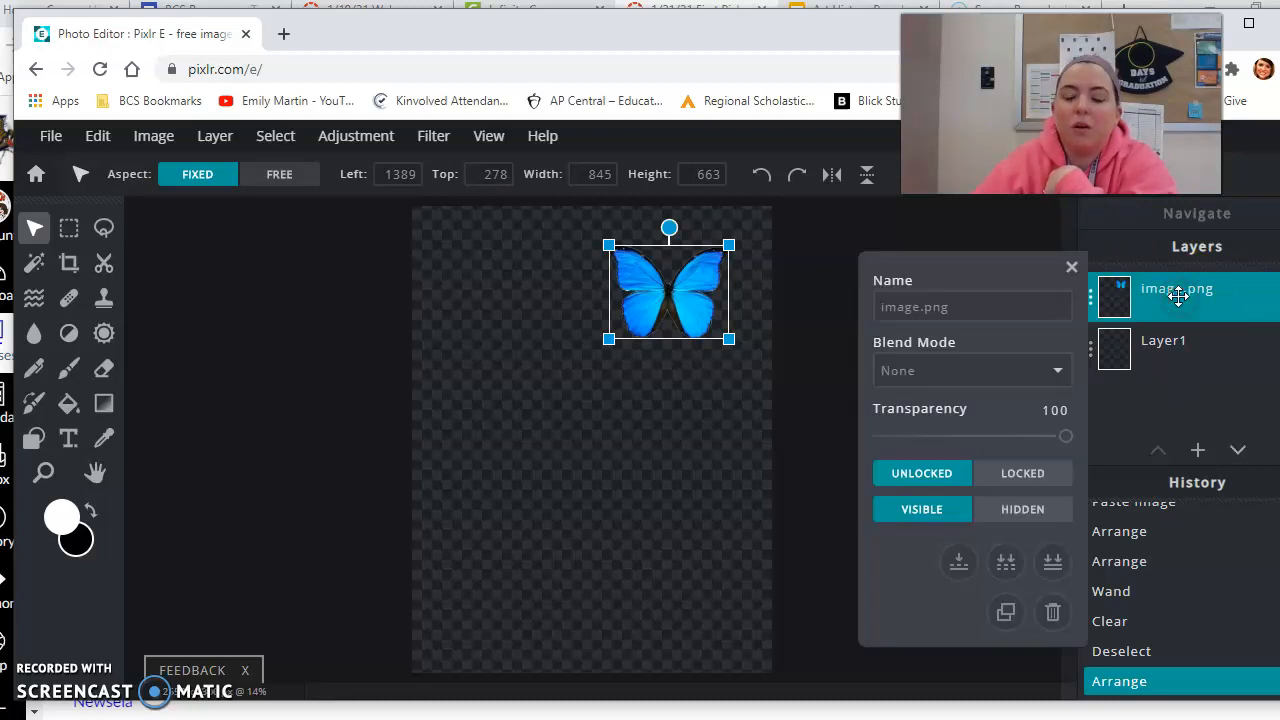
{"action": "left_click", "coordinate": [1006, 615]}
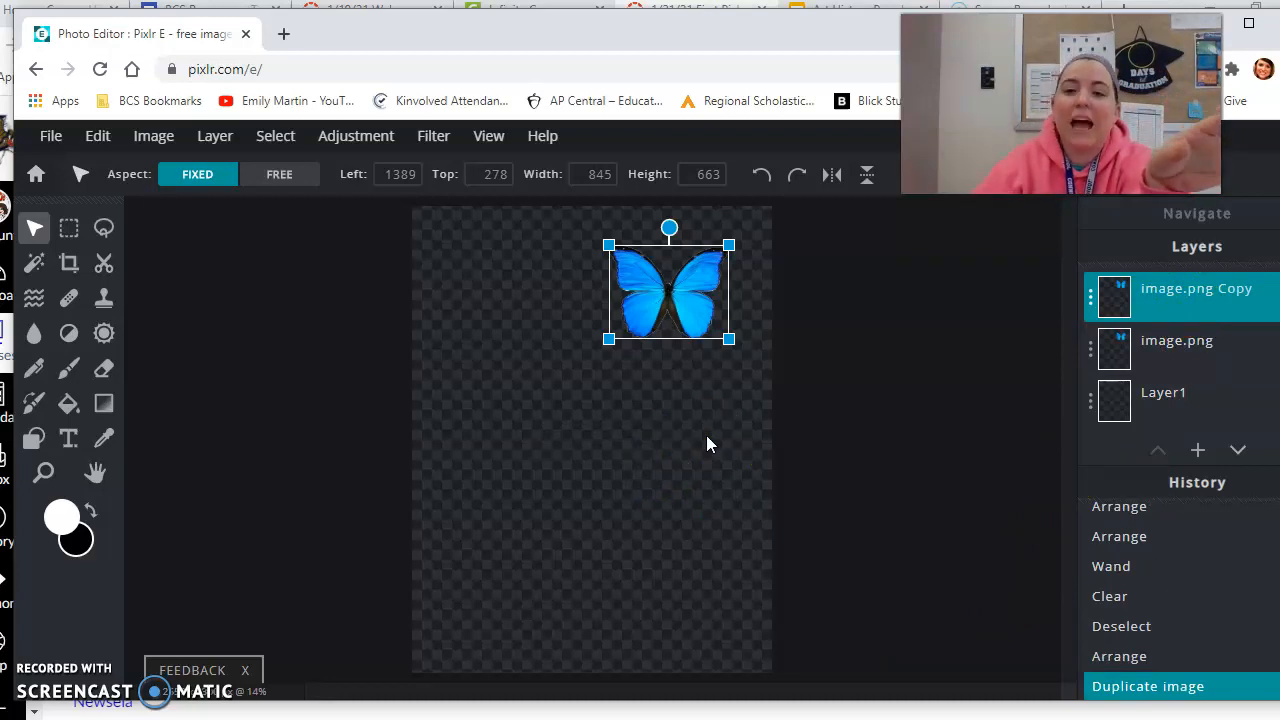
Step: Move the duplicated butterfly down and to the left of the original, about 1092 px left and 617 px top
{"action": "left_click", "coordinate": [857, 299]}
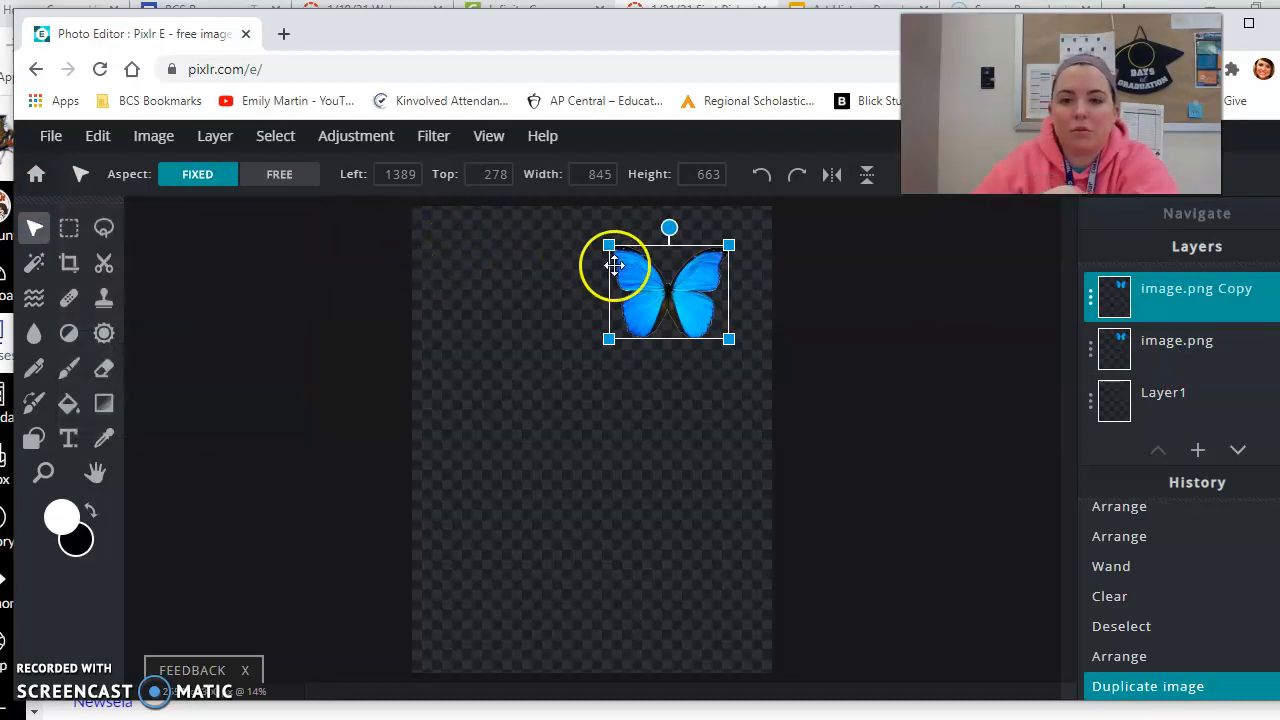
{"action": "left_click_drag", "start_coordinate": [645, 288], "coordinate": [617, 347]}
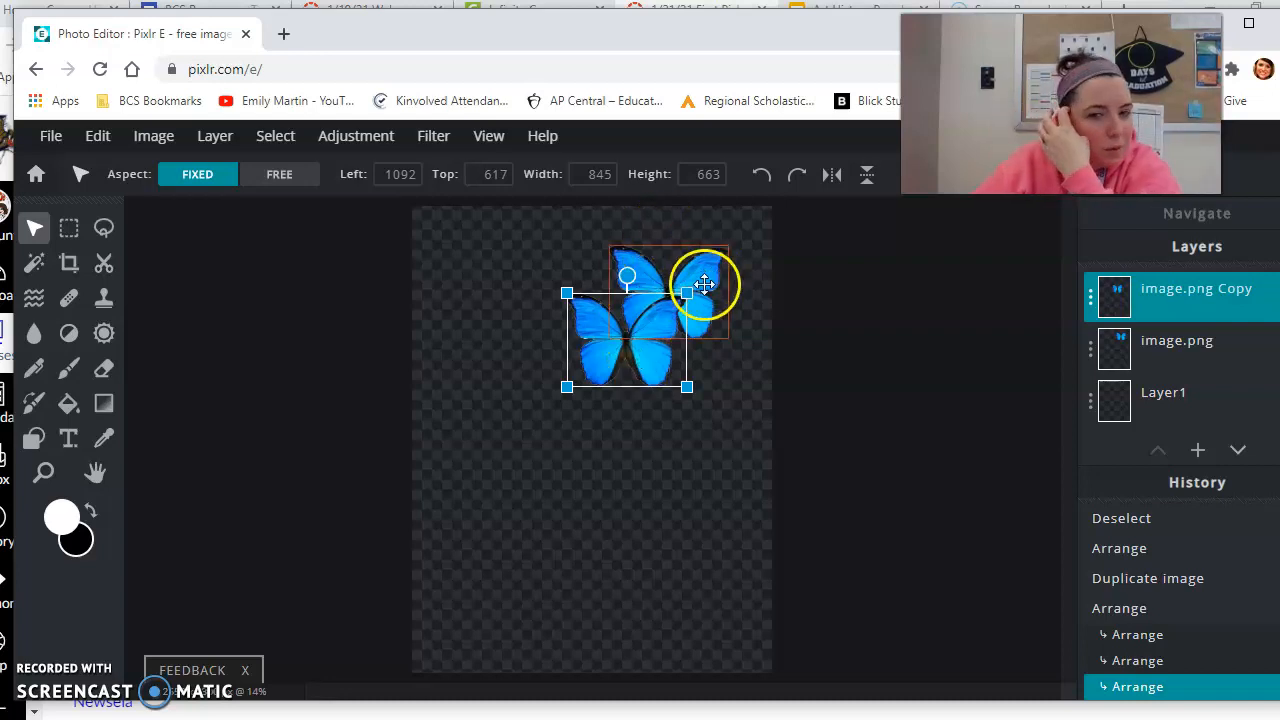
{"action": "left_click", "coordinate": [620, 346]}
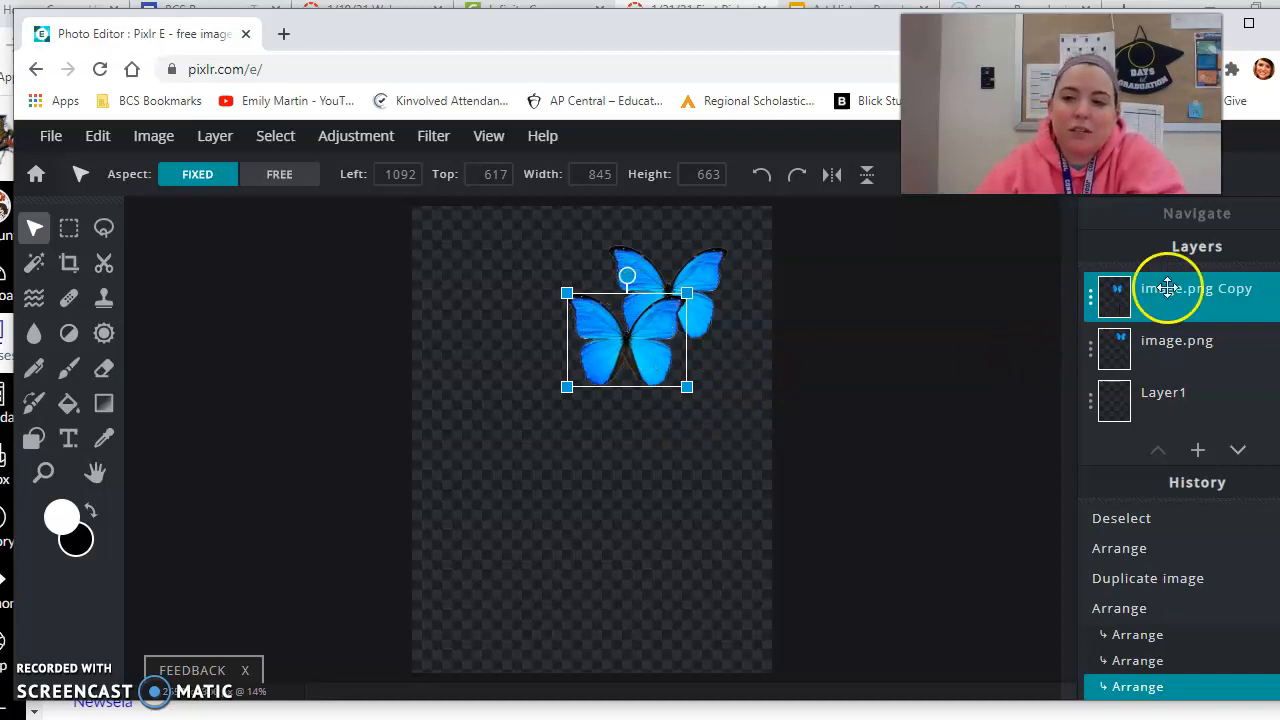
{"action": "left_click", "coordinate": [158, 137]}
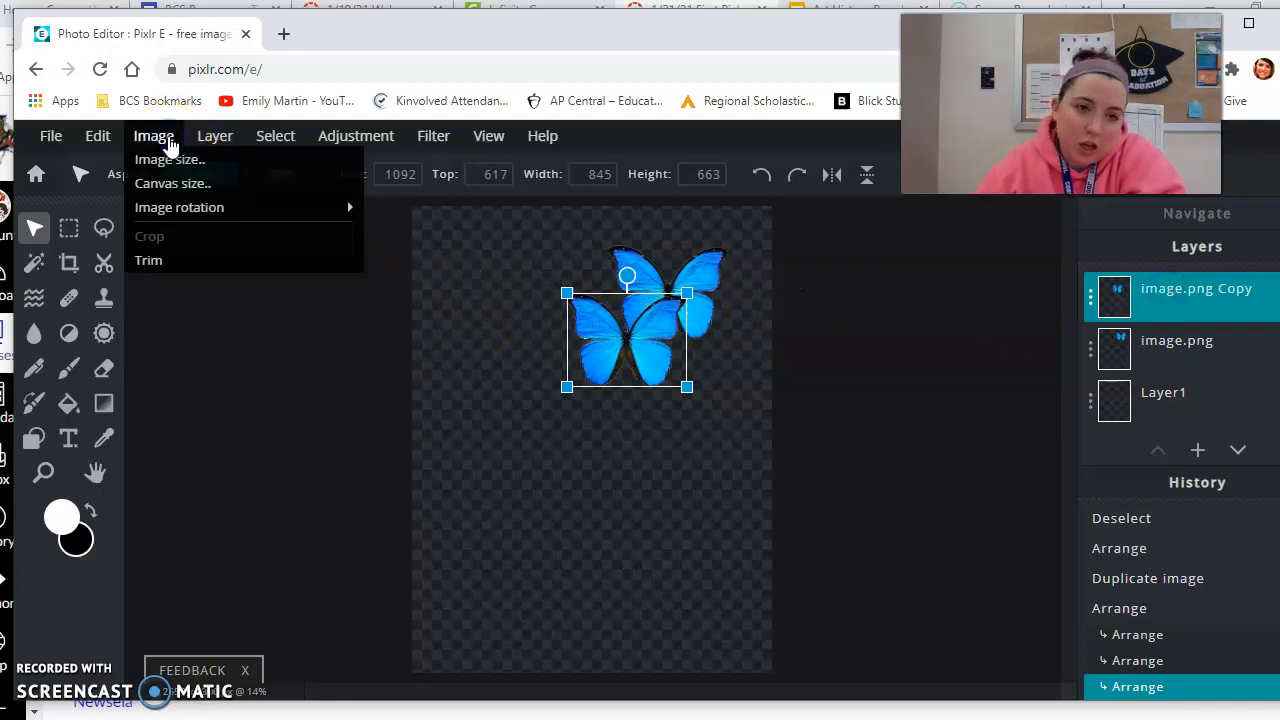
{"action": "left_click", "coordinate": [222, 141]}
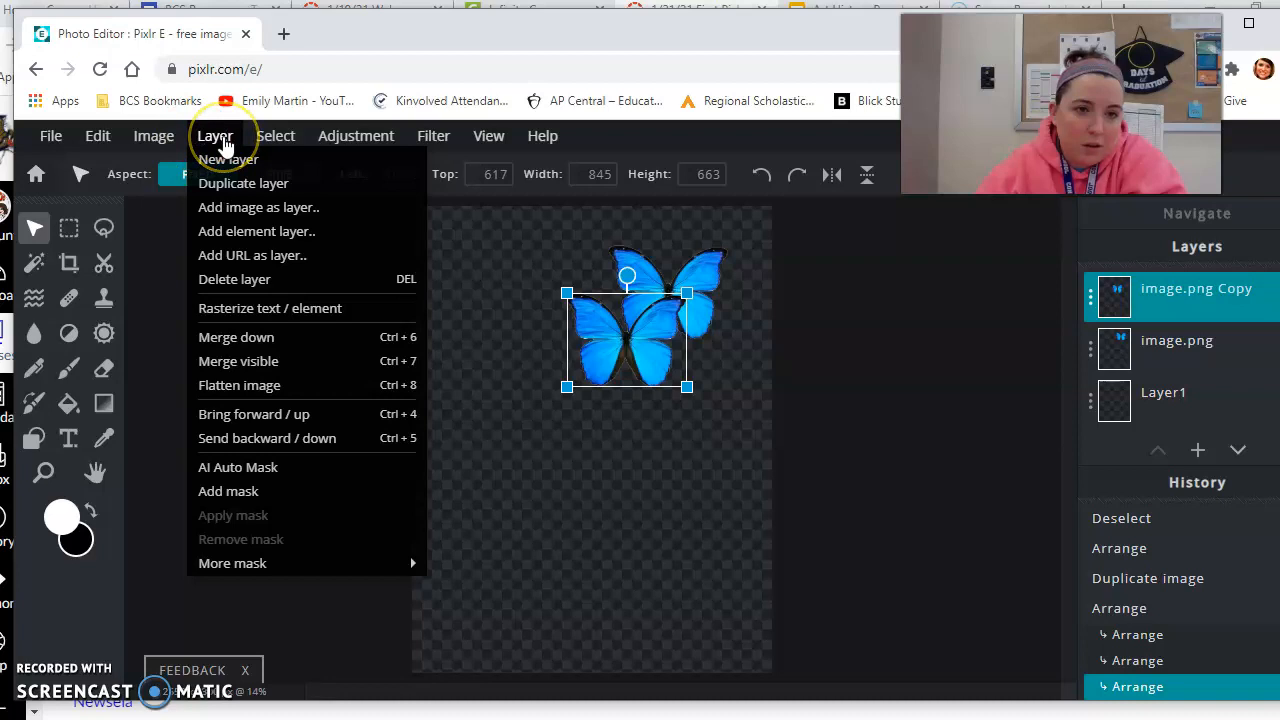
{"action": "mouse_move", "coordinate": [368, 146]}
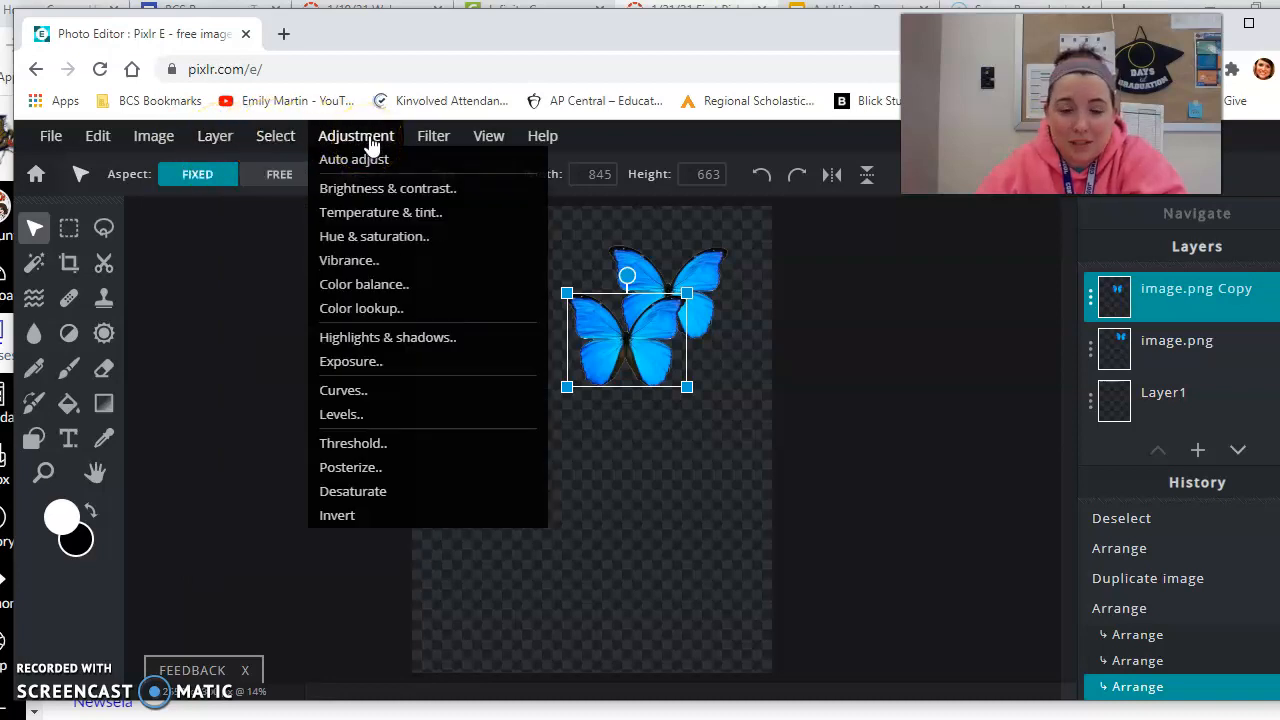
{"action": "left_click", "coordinate": [393, 262]}
{"action": "left_click", "coordinate": [700, 505]}
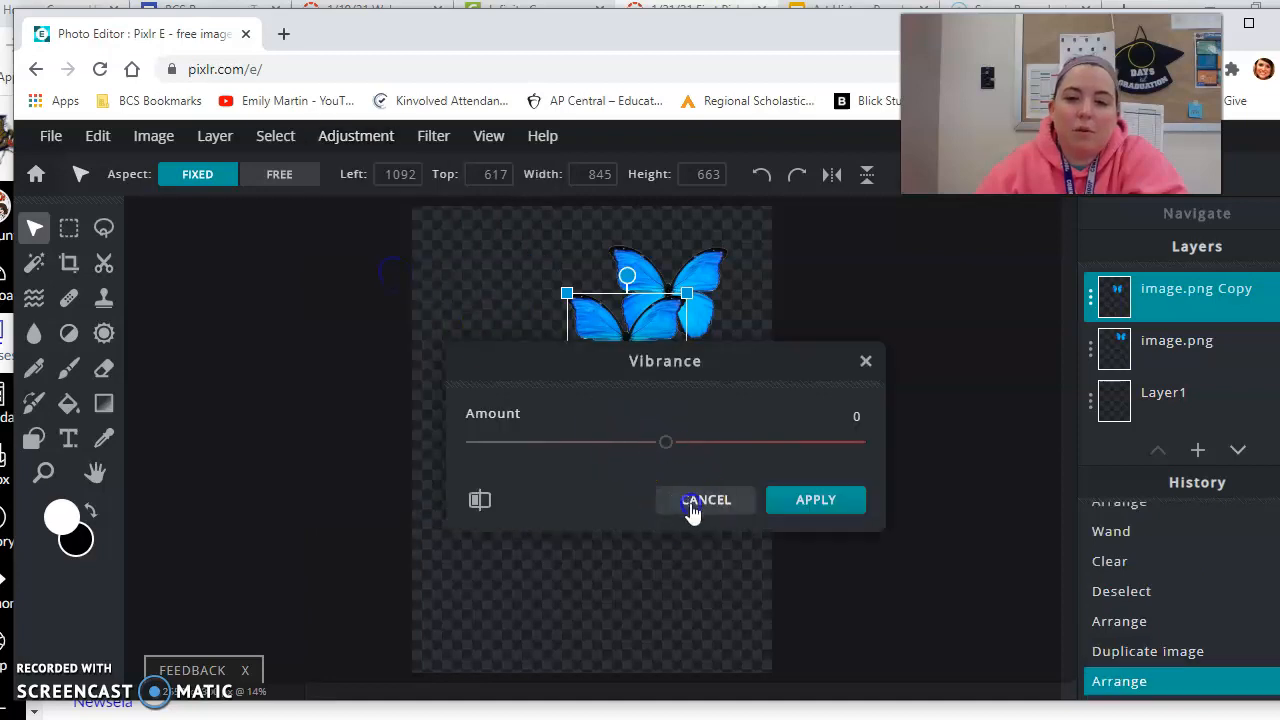
Step: Open the Color balance adjustment for the duplicated butterfly, move its dialog clear of the butterflies and choose the Highlights range
{"action": "left_click", "coordinate": [338, 138]}
{"action": "left_click", "coordinate": [368, 286]}
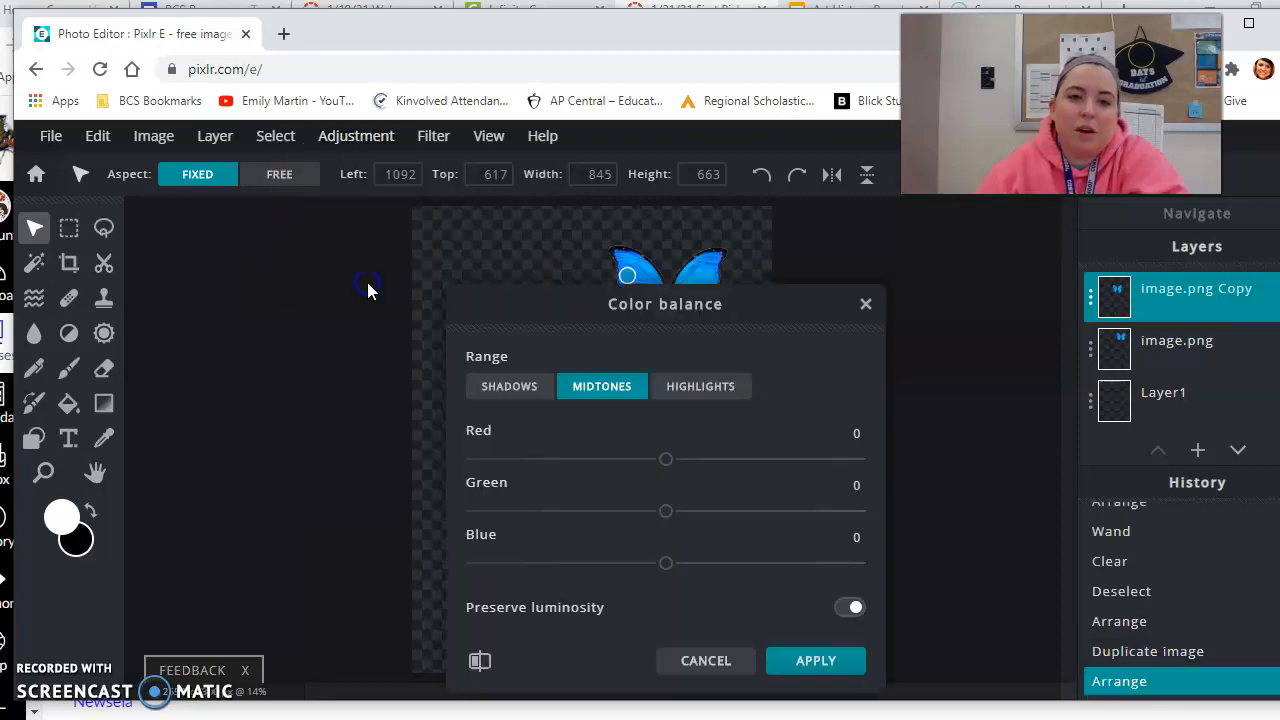
{"action": "left_click_drag", "start_coordinate": [497, 294], "coordinate": [876, 217]}
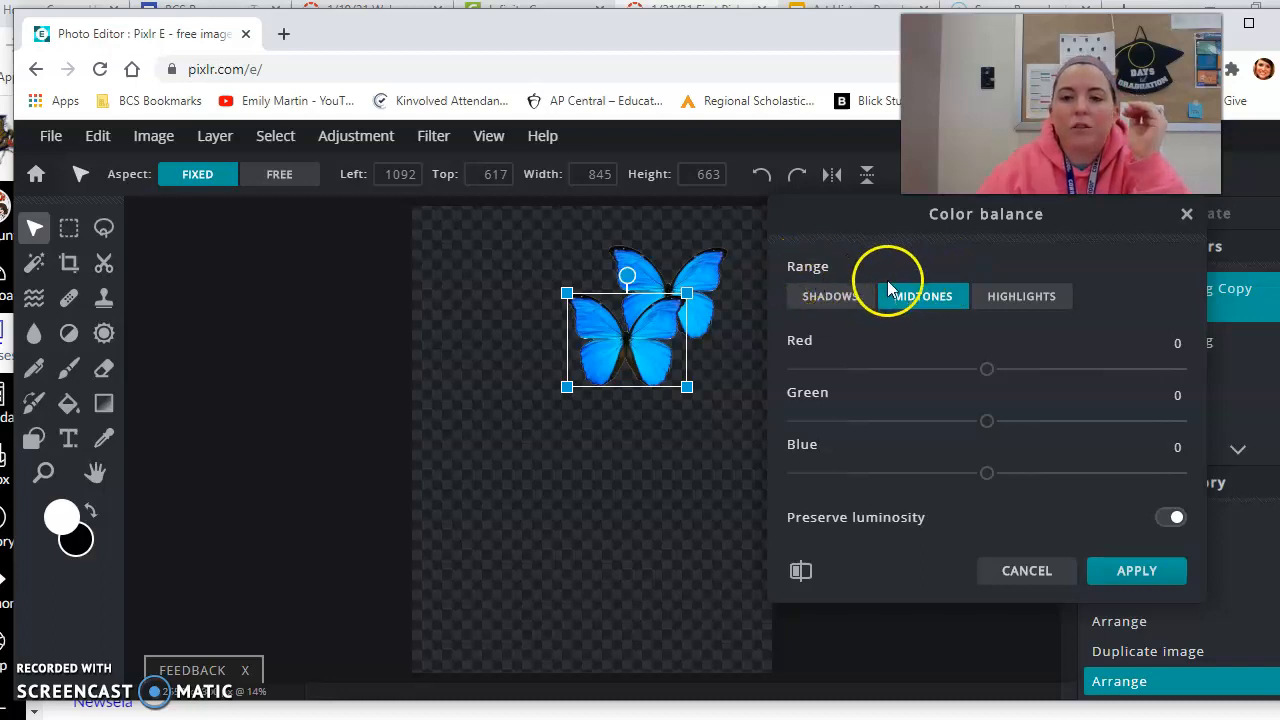
{"action": "left_click", "coordinate": [812, 300]}
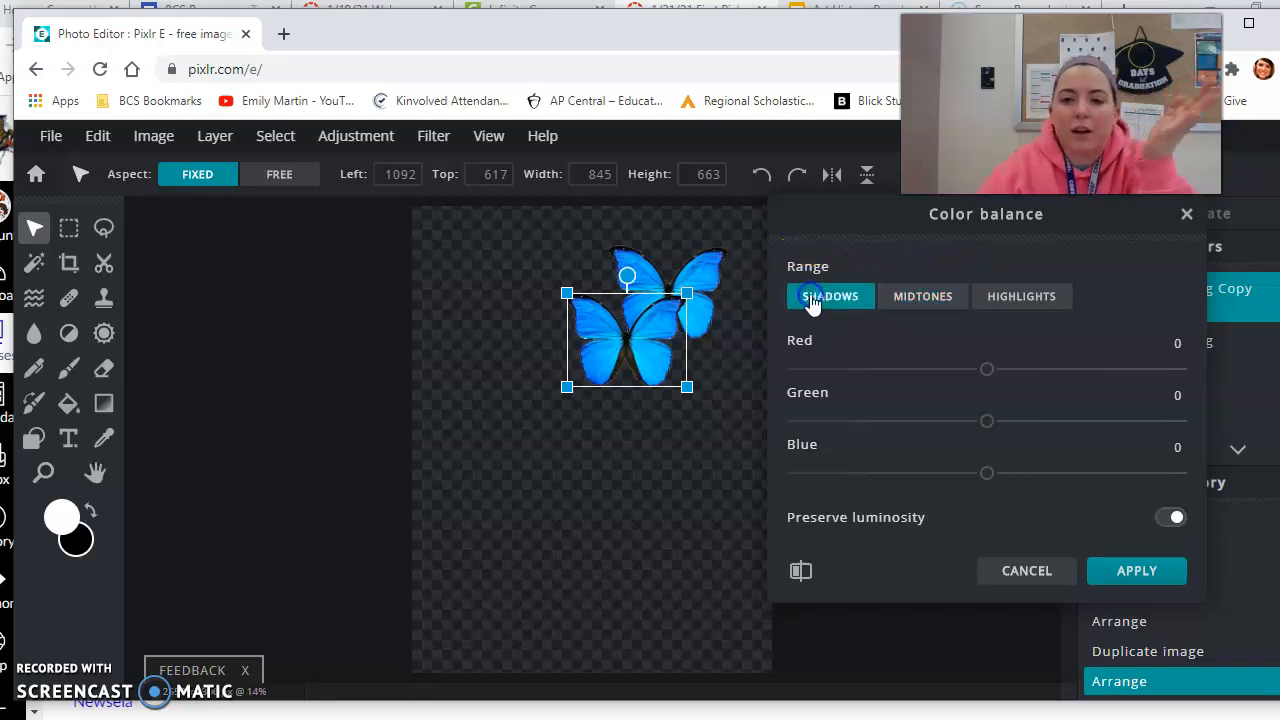
{"action": "left_click", "coordinate": [925, 297]}
{"action": "left_click", "coordinate": [1029, 300]}
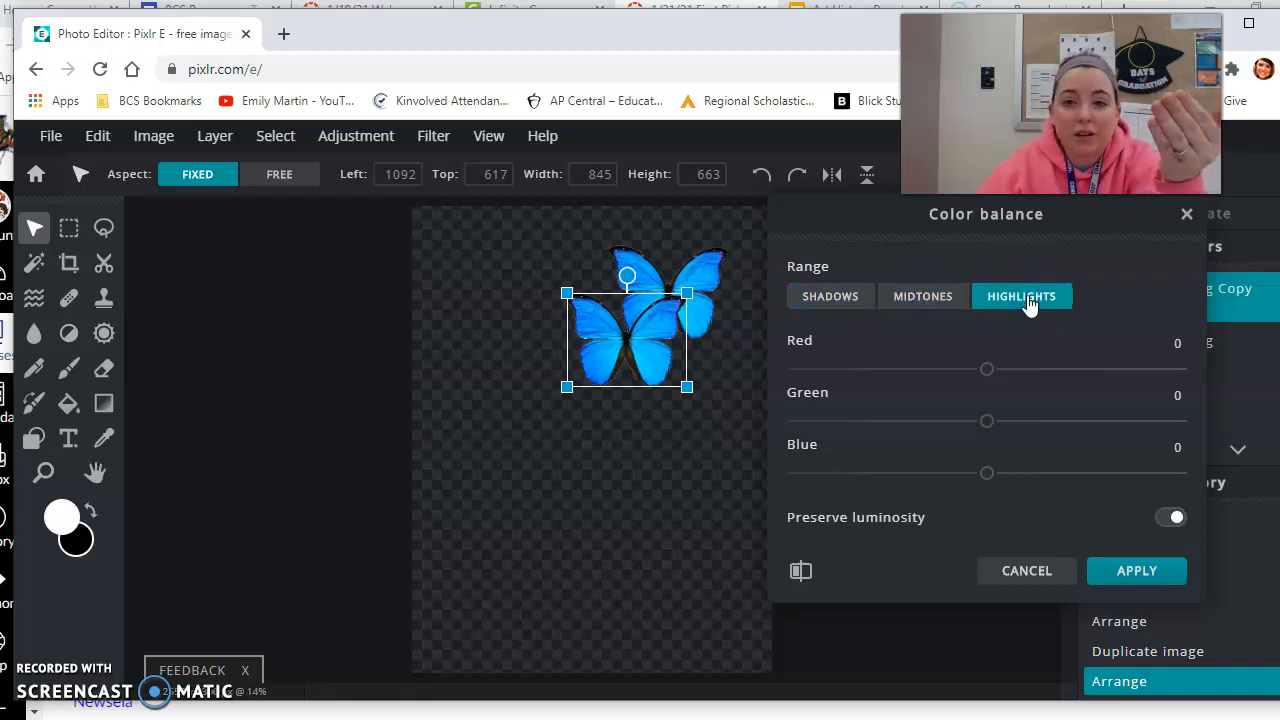
Step: Try red highlight values of 84, 43 and 36 on the duplicated butterfly, switching Preserve luminosity off and back on
{"action": "left_click_drag", "start_coordinate": [986, 372], "coordinate": [1149, 369]}
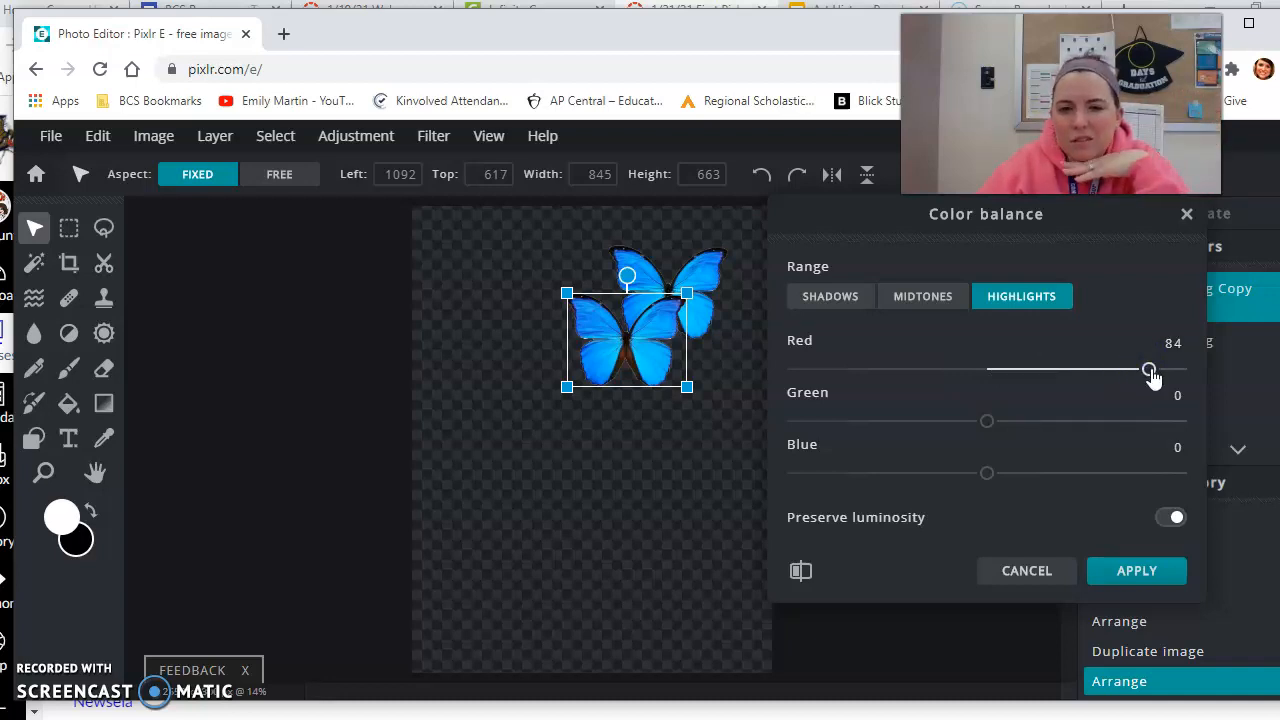
{"action": "left_click_drag", "start_coordinate": [1147, 372], "coordinate": [1071, 369]}
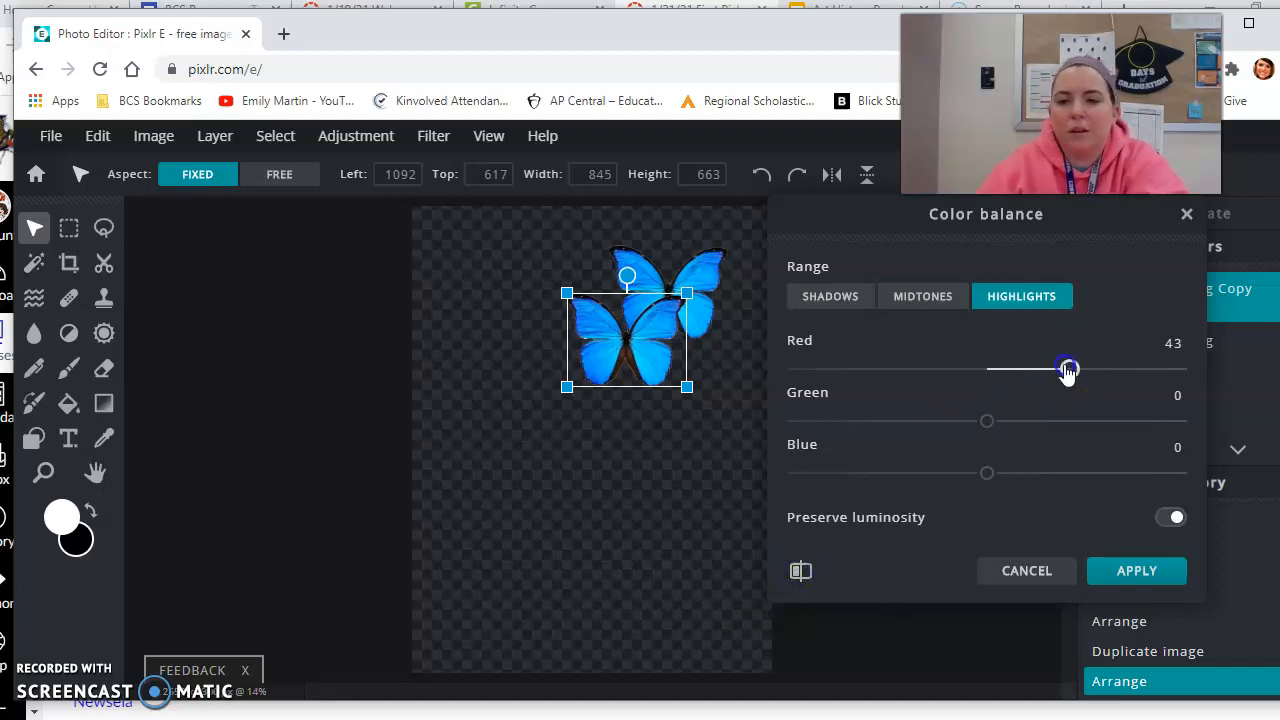
{"action": "left_click", "coordinate": [1168, 517]}
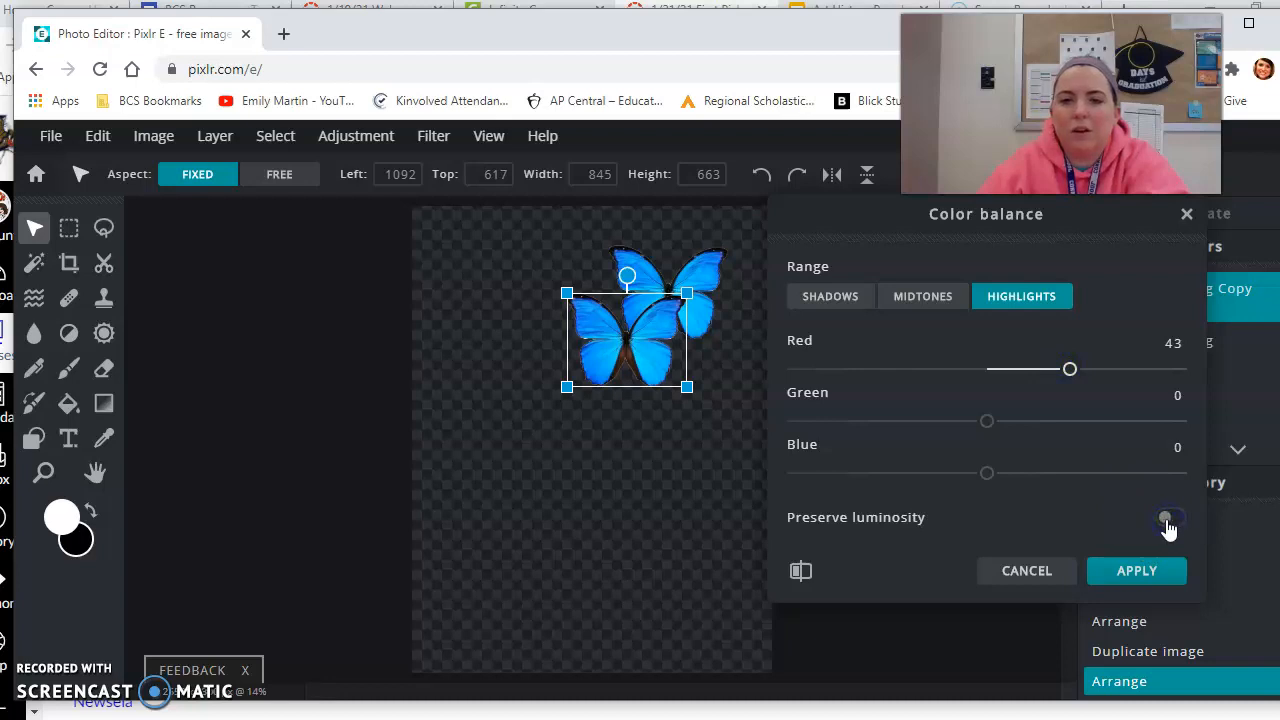
{"action": "left_click_drag", "start_coordinate": [1066, 369], "coordinate": [1056, 372]}
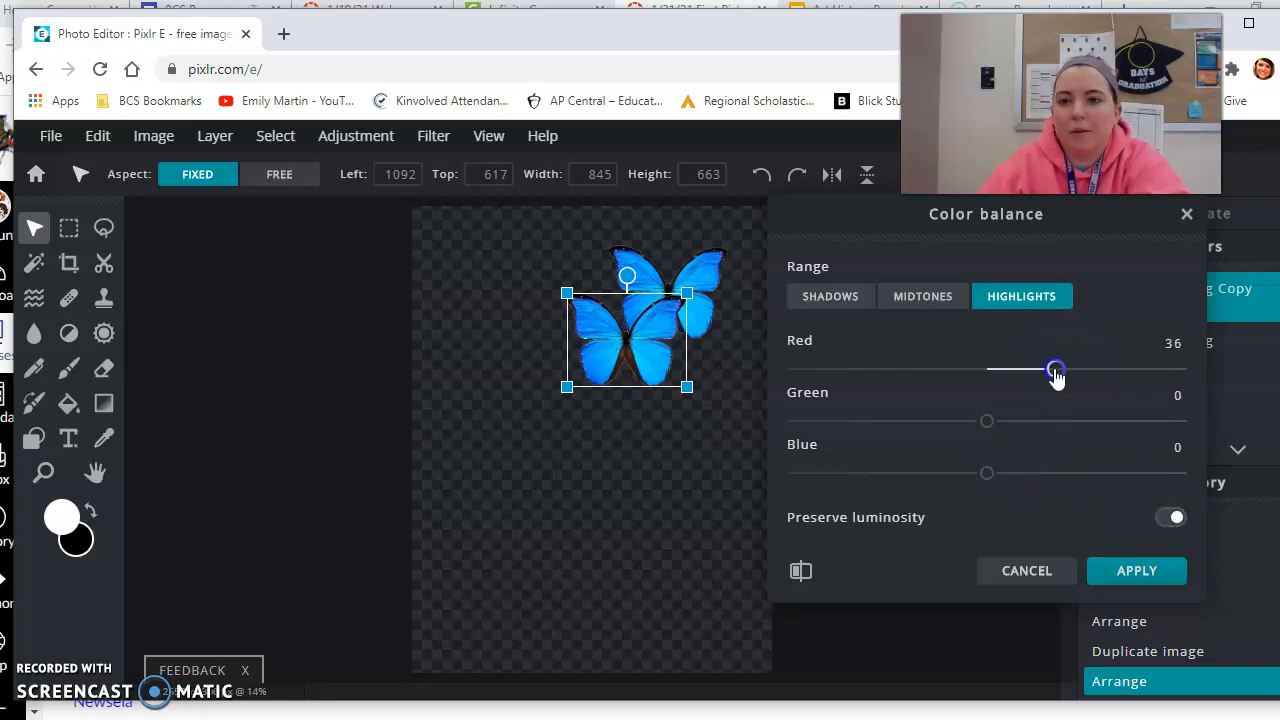
Step: Try green at -65 and blue at 46 in the highlights, and bring both back to 1
{"action": "left_click_drag", "start_coordinate": [987, 421], "coordinate": [864, 445]}
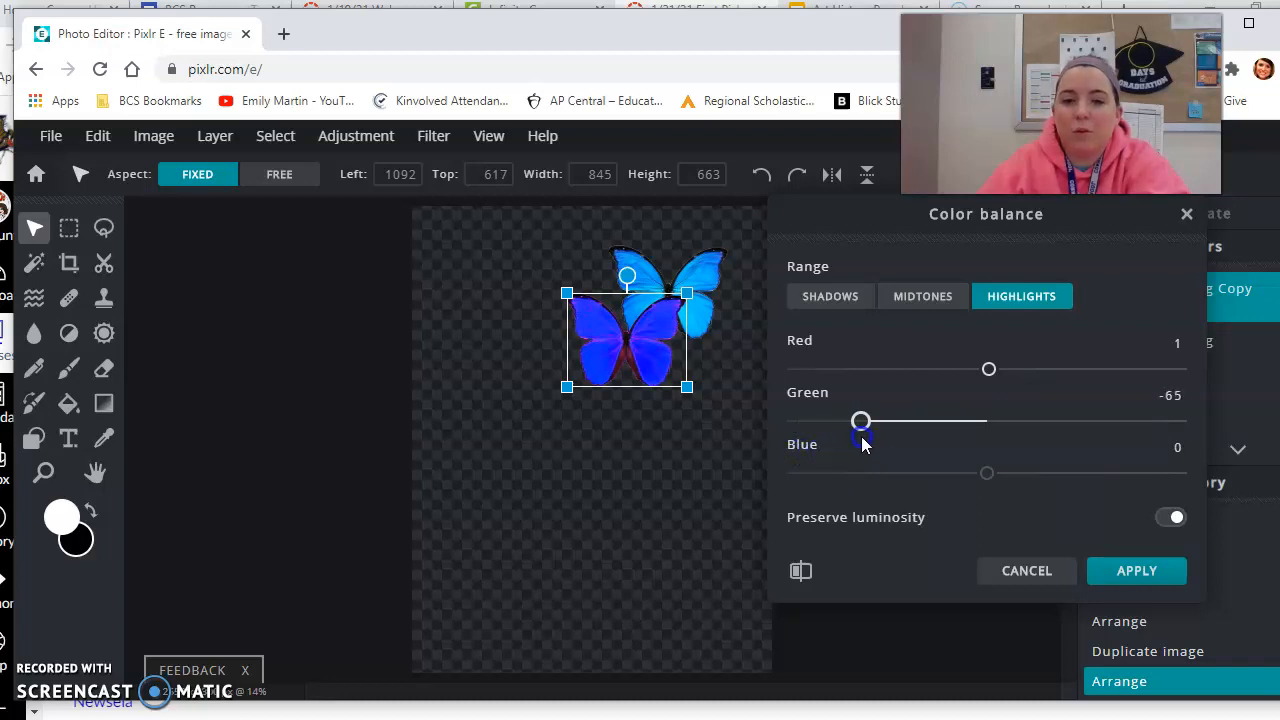
{"action": "left_click_drag", "start_coordinate": [987, 474], "coordinate": [1070, 481]}
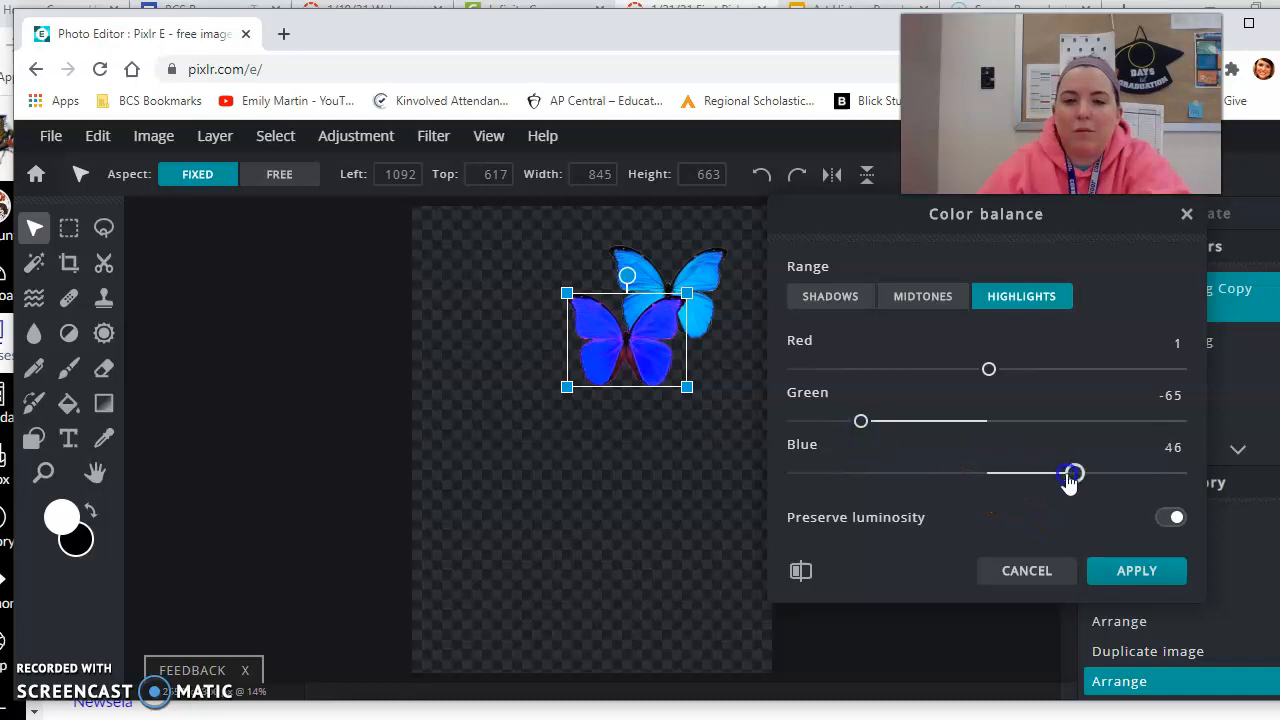
{"action": "left_click_drag", "start_coordinate": [1147, 470], "coordinate": [989, 472]}
{"action": "left_click_drag", "start_coordinate": [862, 421], "coordinate": [975, 425]}
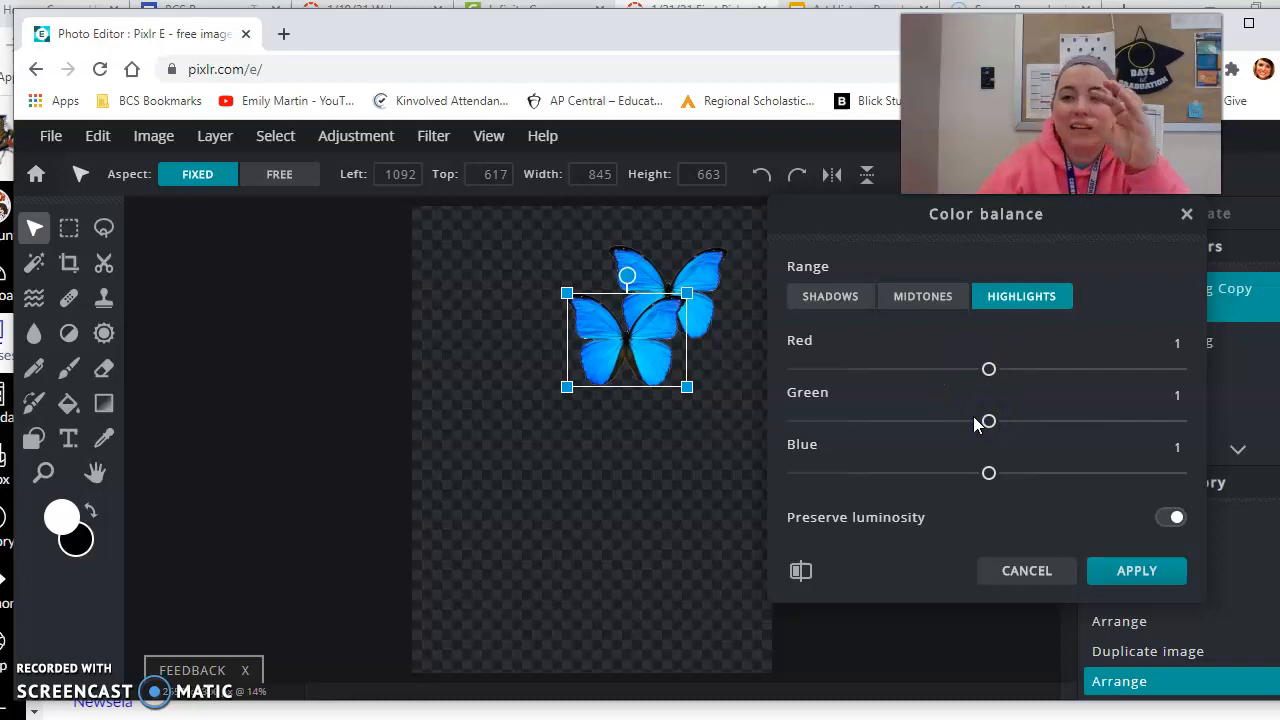
{"action": "left_click", "coordinate": [975, 369]}
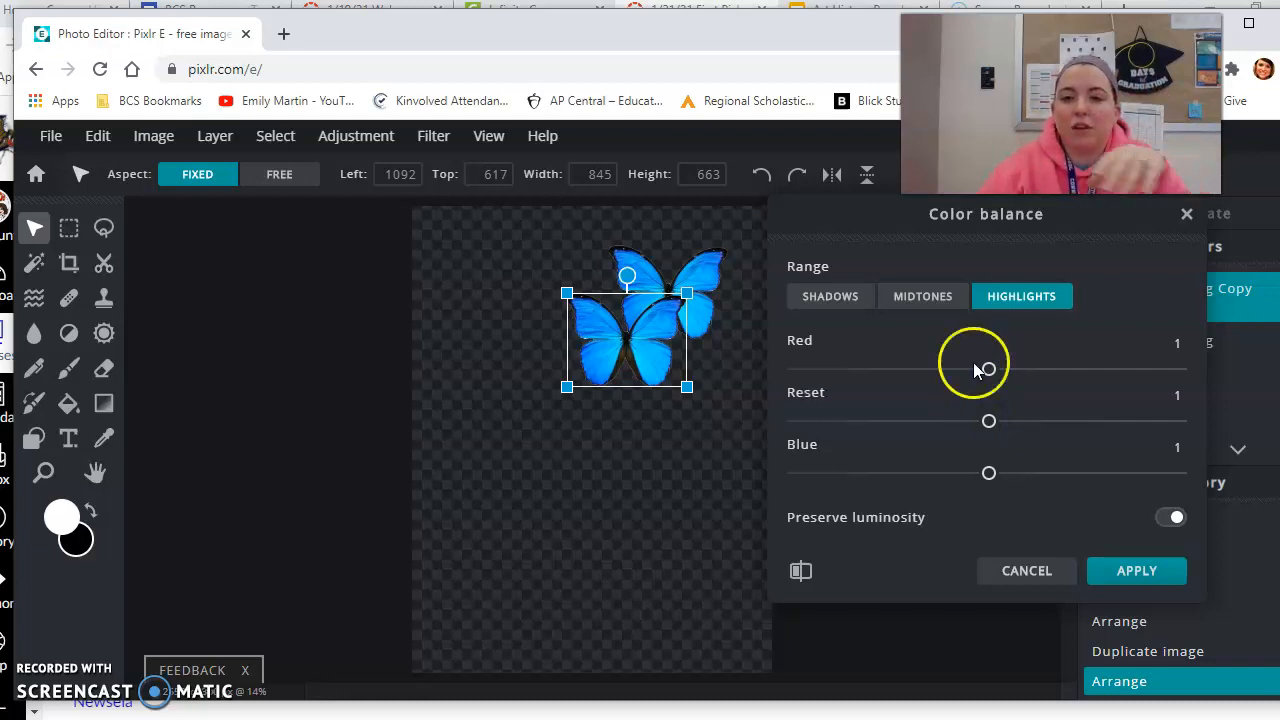
Step: Try raising green to 8 and increasing red in the midtones, and cancel the Color balance adjustment
{"action": "left_click", "coordinate": [840, 295]}
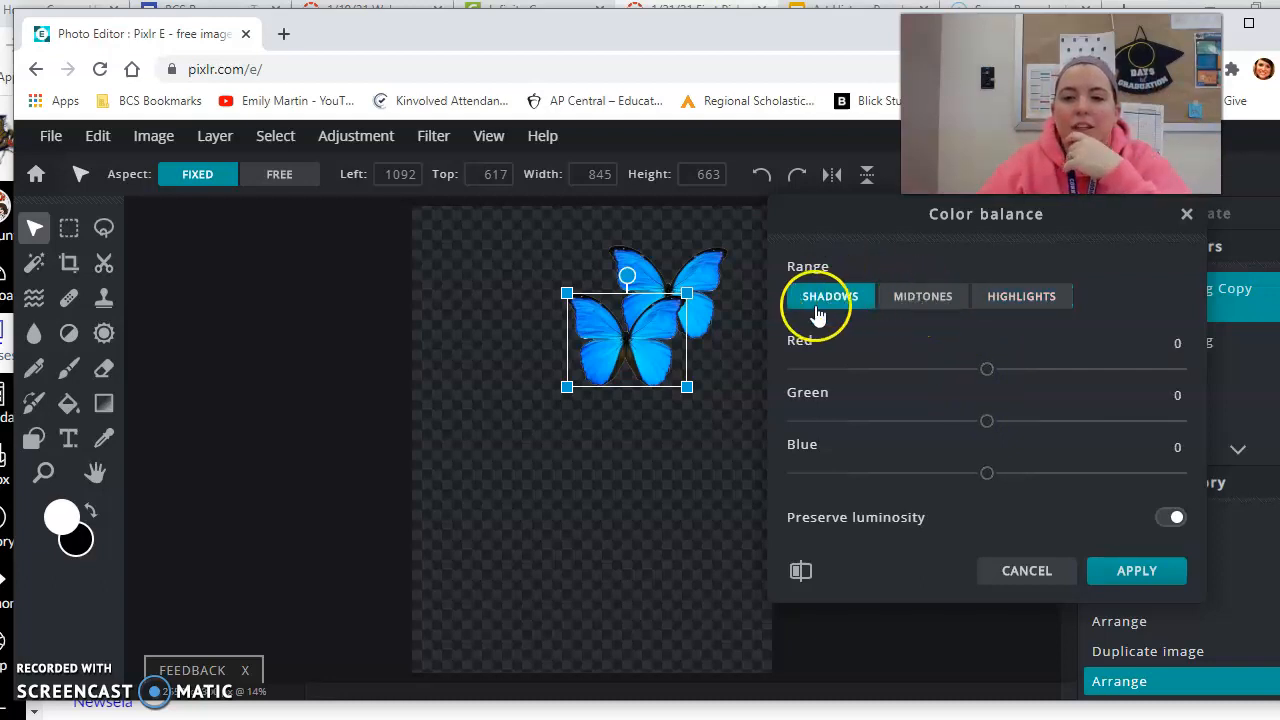
{"action": "left_click", "coordinate": [895, 292]}
{"action": "mouse_move", "coordinate": [987, 425]}
{"action": "left_mouse_down"}
{"action": "mouse_move", "coordinate": [797, 426]}
{"action": "mouse_move", "coordinate": [1168, 424]}
{"action": "mouse_move", "coordinate": [1003, 436]}
{"action": "left_mouse_up"}
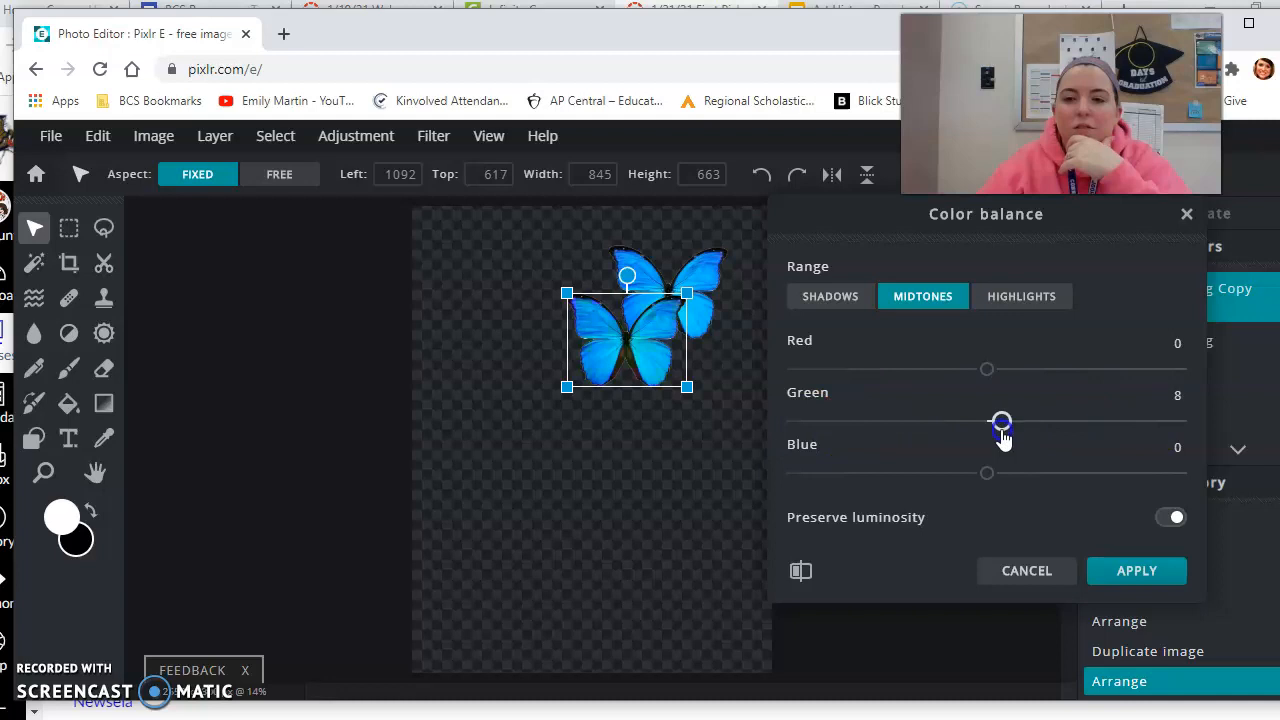
{"action": "left_click_drag", "start_coordinate": [987, 369], "coordinate": [1103, 372]}
{"action": "left_click", "coordinate": [1045, 570]}
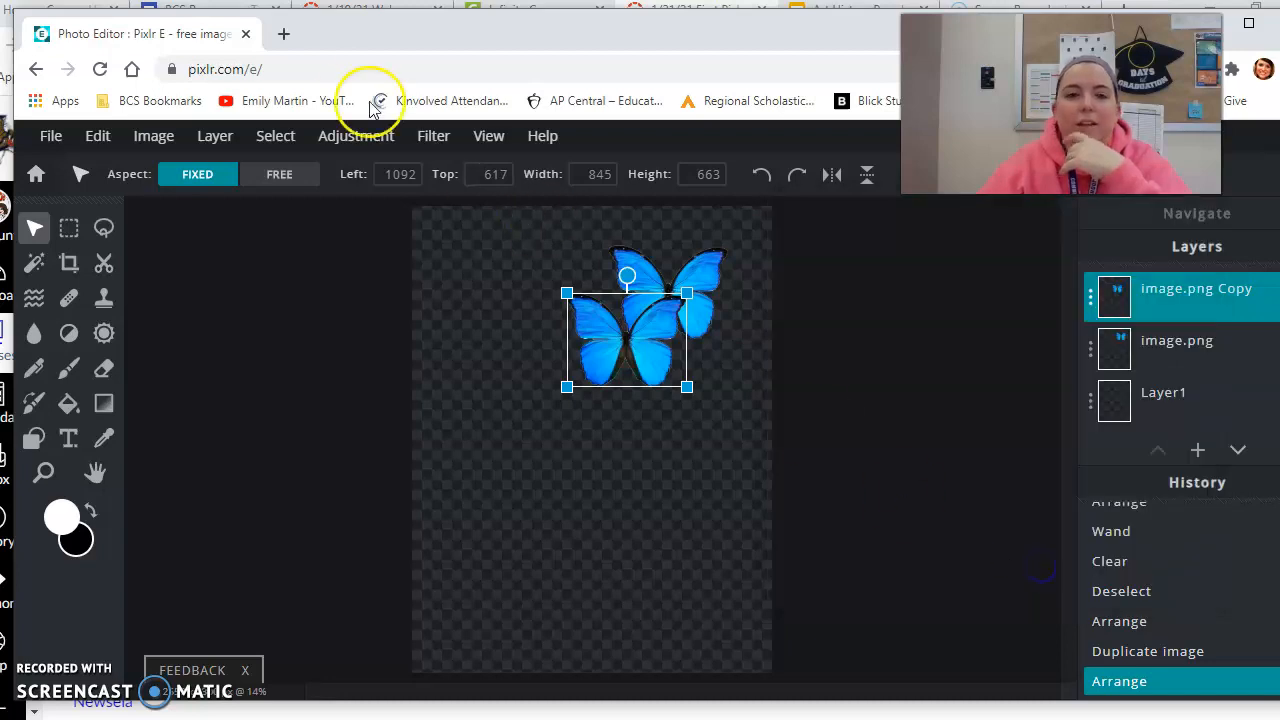
Step: Open the Hue & saturation adjustment for the duplicated butterfly and move its dialog clear of the butterflies
{"action": "left_click", "coordinate": [348, 145]}
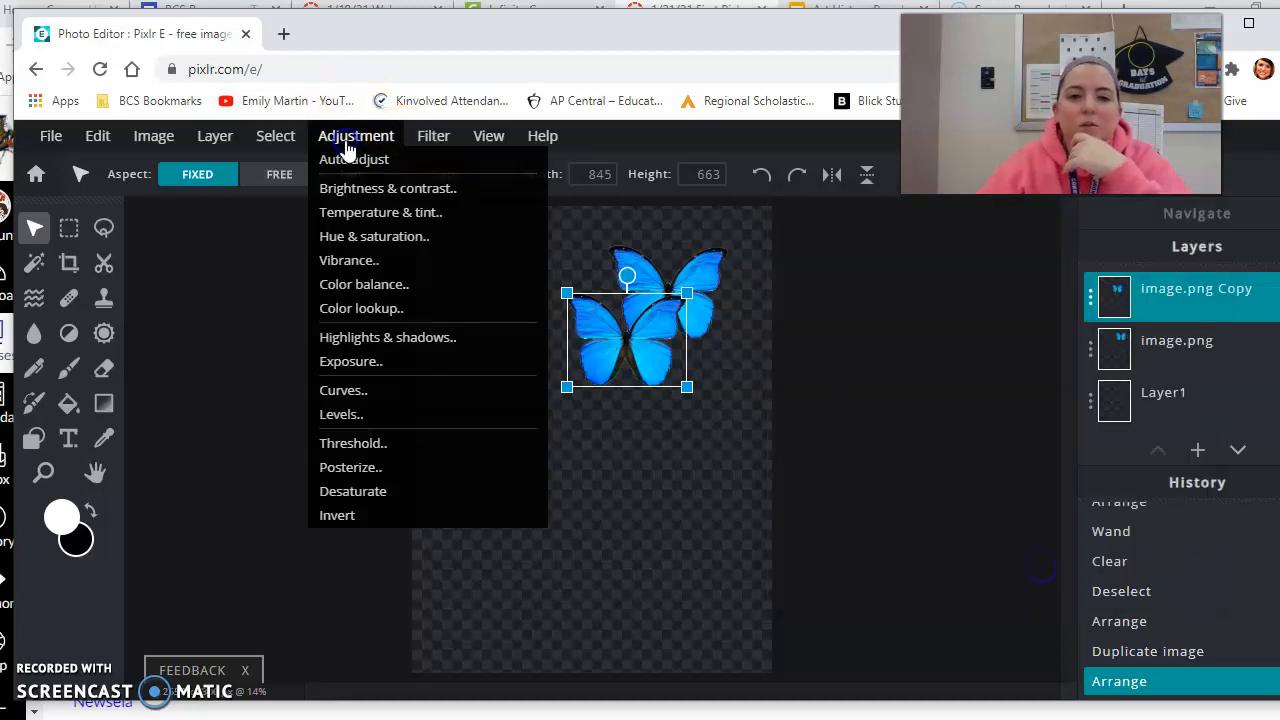
{"action": "left_click", "coordinate": [432, 244]}
{"action": "left_click_drag", "start_coordinate": [855, 334], "coordinate": [887, 279]}
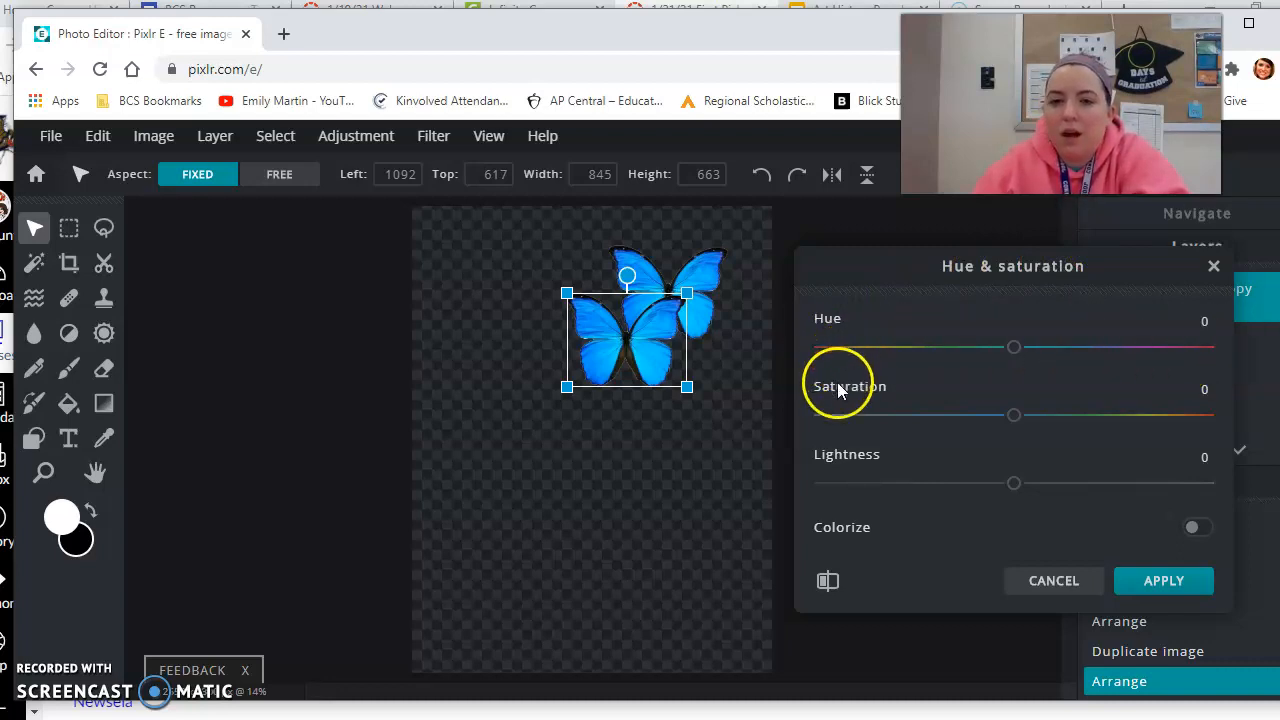
Step: Try different saturation and lightness levels on the duplicated butterfly, and reset the lightness to 0
{"action": "left_click_drag", "start_coordinate": [975, 416], "coordinate": [1020, 432]}
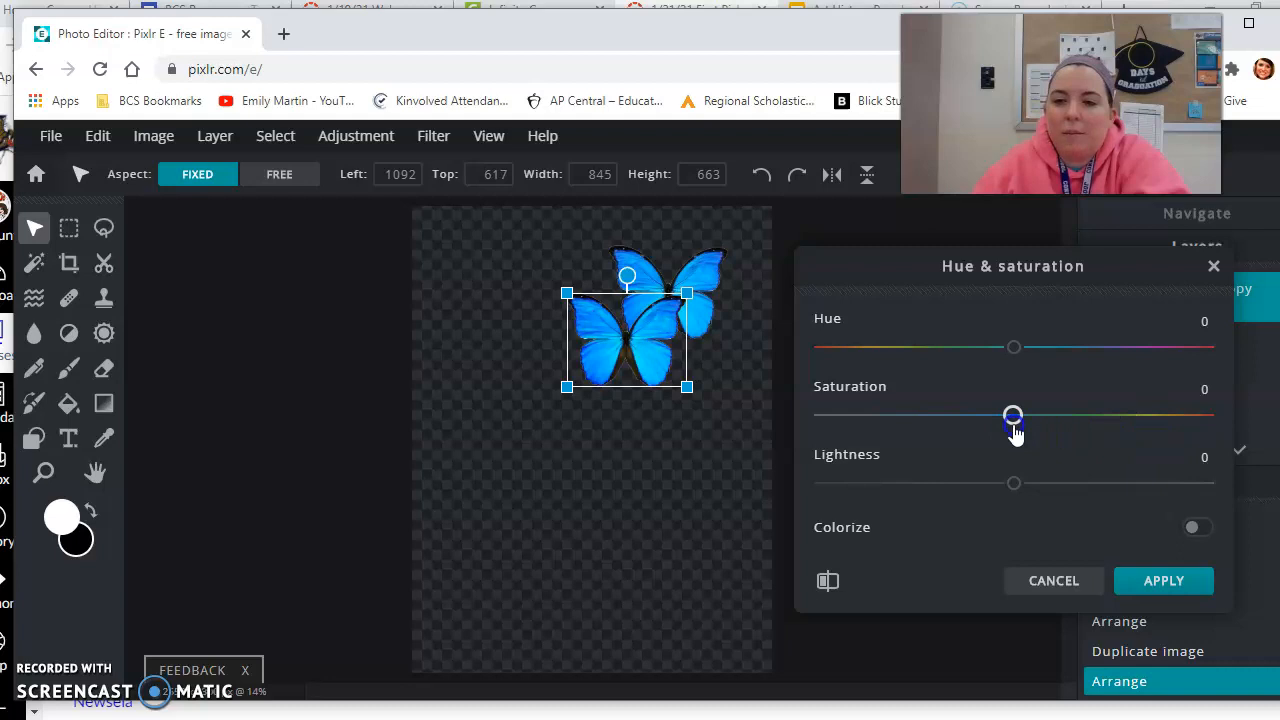
{"action": "left_click_drag", "start_coordinate": [1014, 487], "coordinate": [901, 497]}
{"action": "left_click_drag", "start_coordinate": [988, 490], "coordinate": [1031, 489]}
{"action": "left_click", "coordinate": [1200, 457]}
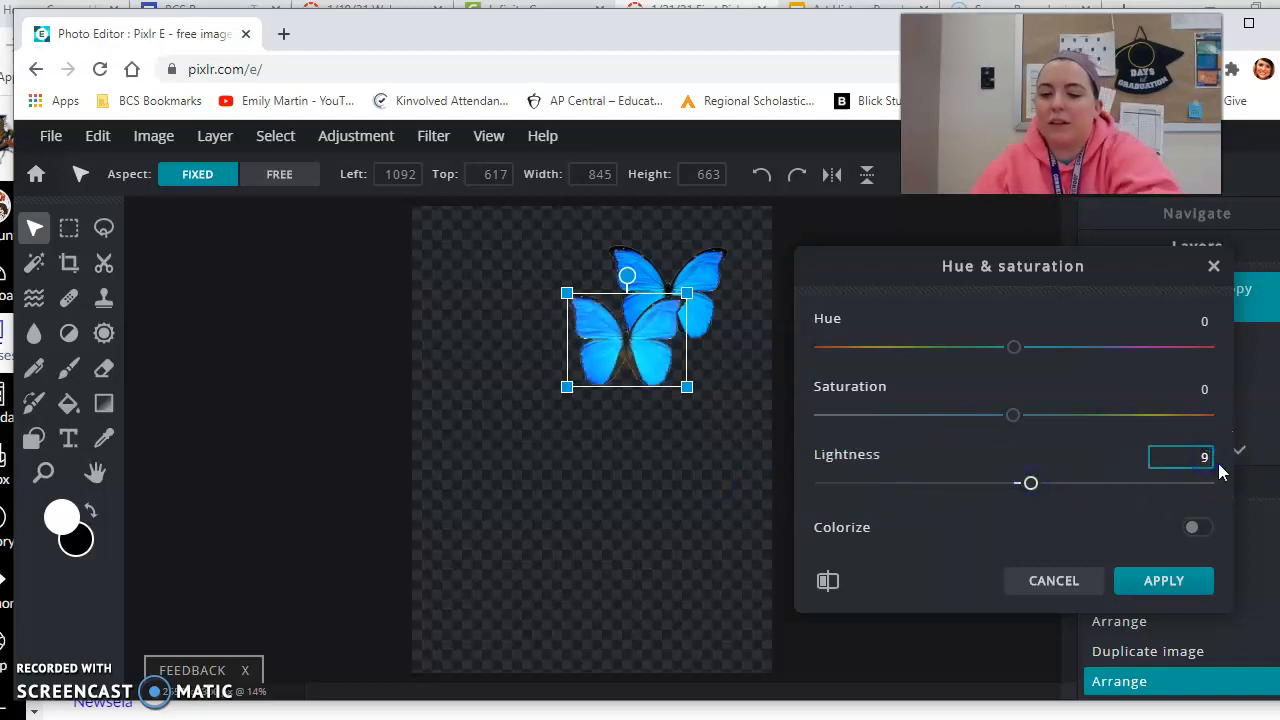
{"action": "type", "text": "0"}
Step: Colorize the duplicated butterfly with a hue of 111, apply it, and move the butterfly up beside the blue one
{"action": "left_click", "coordinate": [1125, 525]}
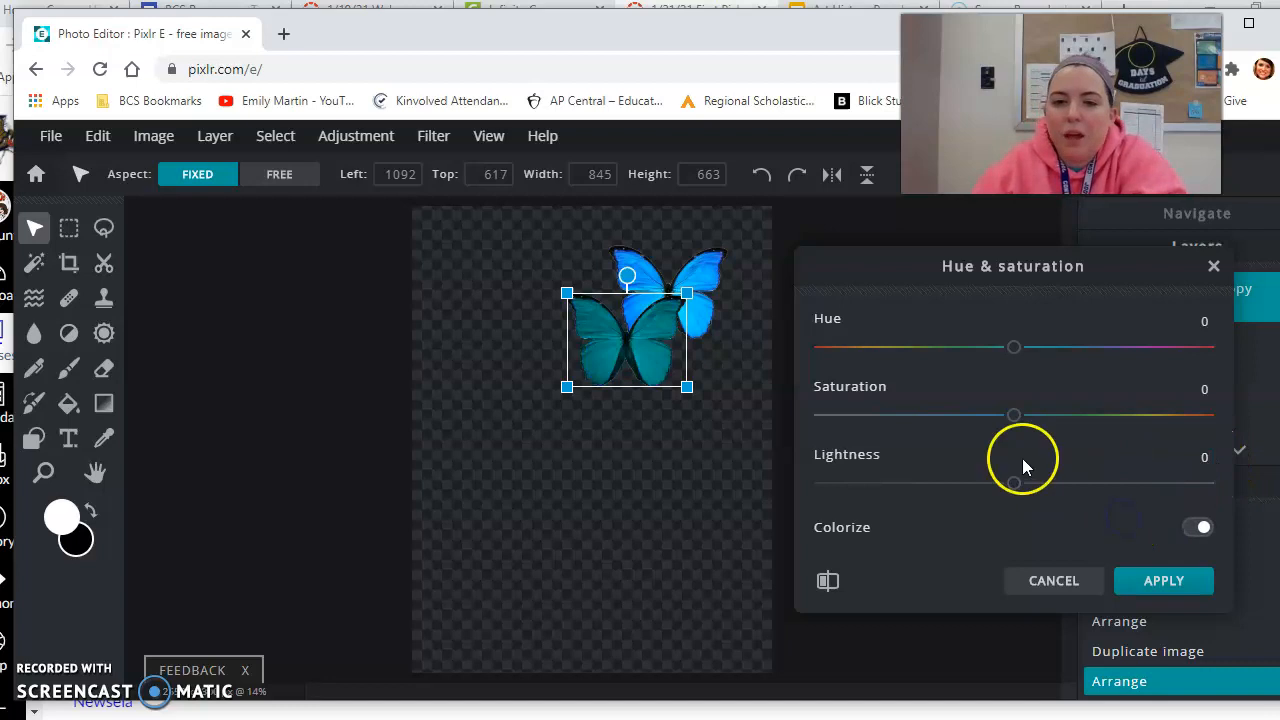
{"action": "left_click", "coordinate": [1016, 349]}
{"action": "left_click_drag", "start_coordinate": [1015, 350], "coordinate": [1036, 373]}
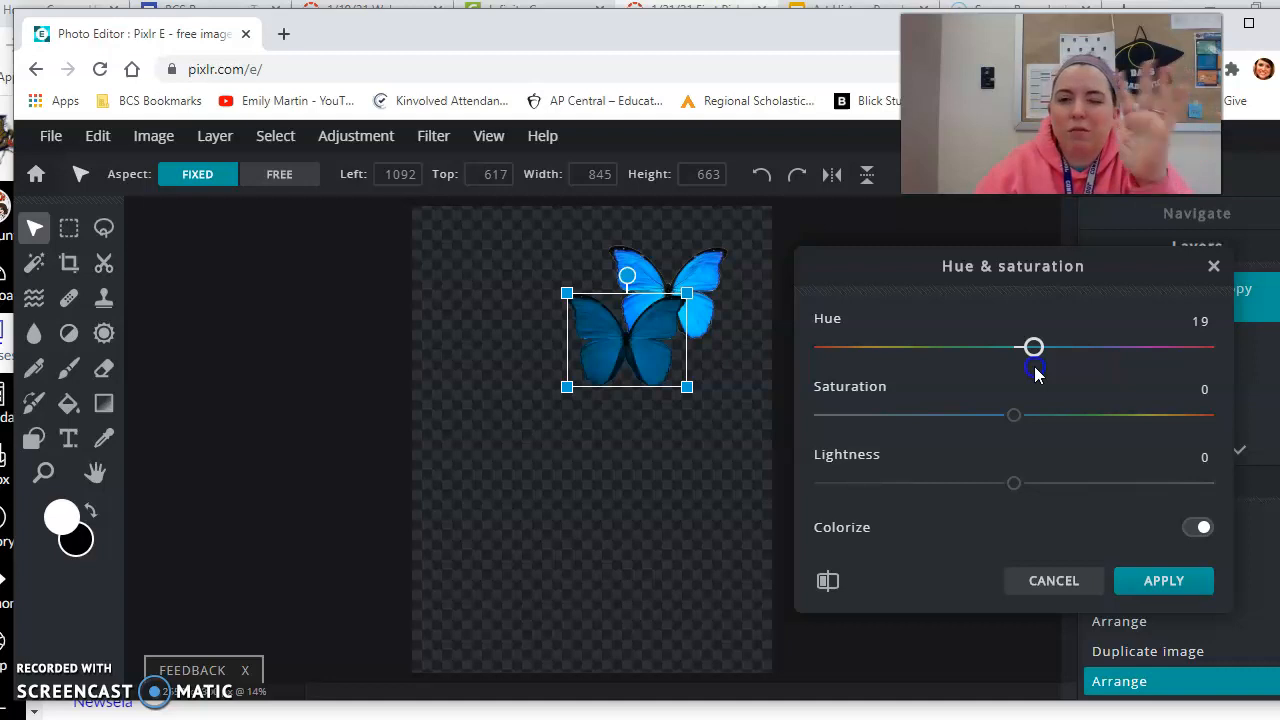
{"action": "left_click_drag", "start_coordinate": [1037, 371], "coordinate": [1136, 365]}
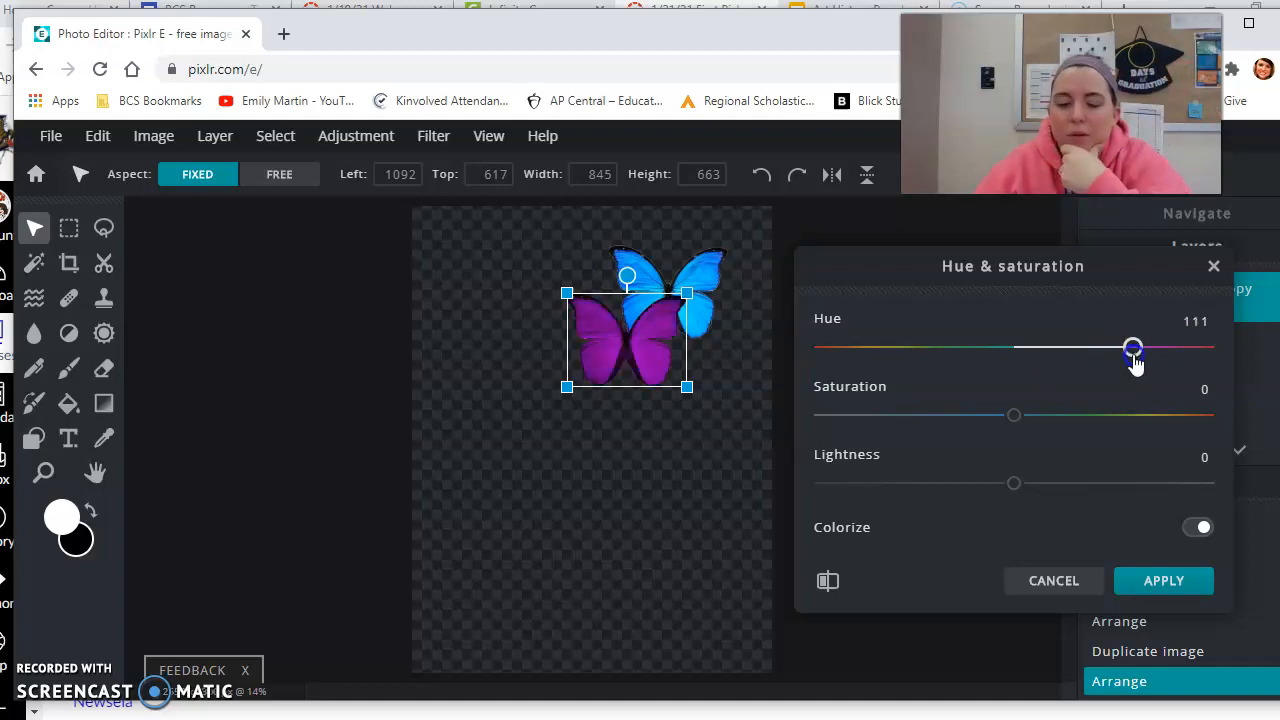
{"action": "left_click", "coordinate": [1168, 590]}
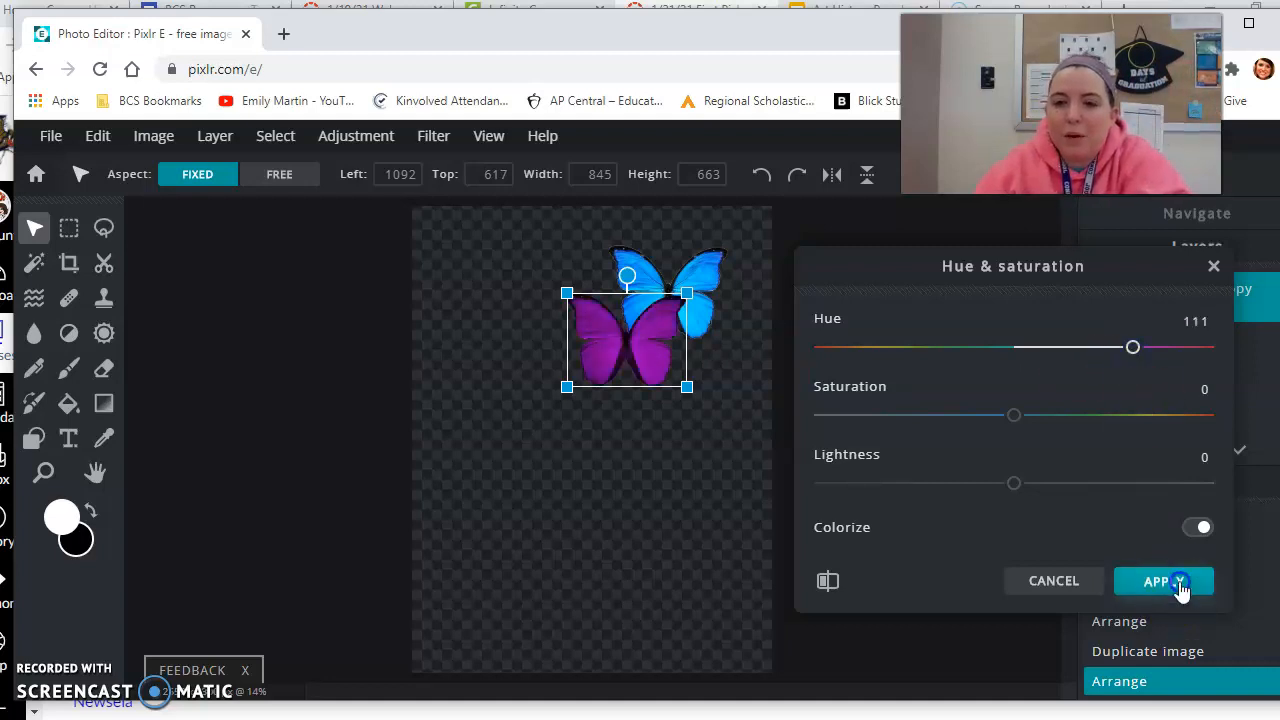
{"action": "left_click_drag", "start_coordinate": [623, 347], "coordinate": [577, 274]}
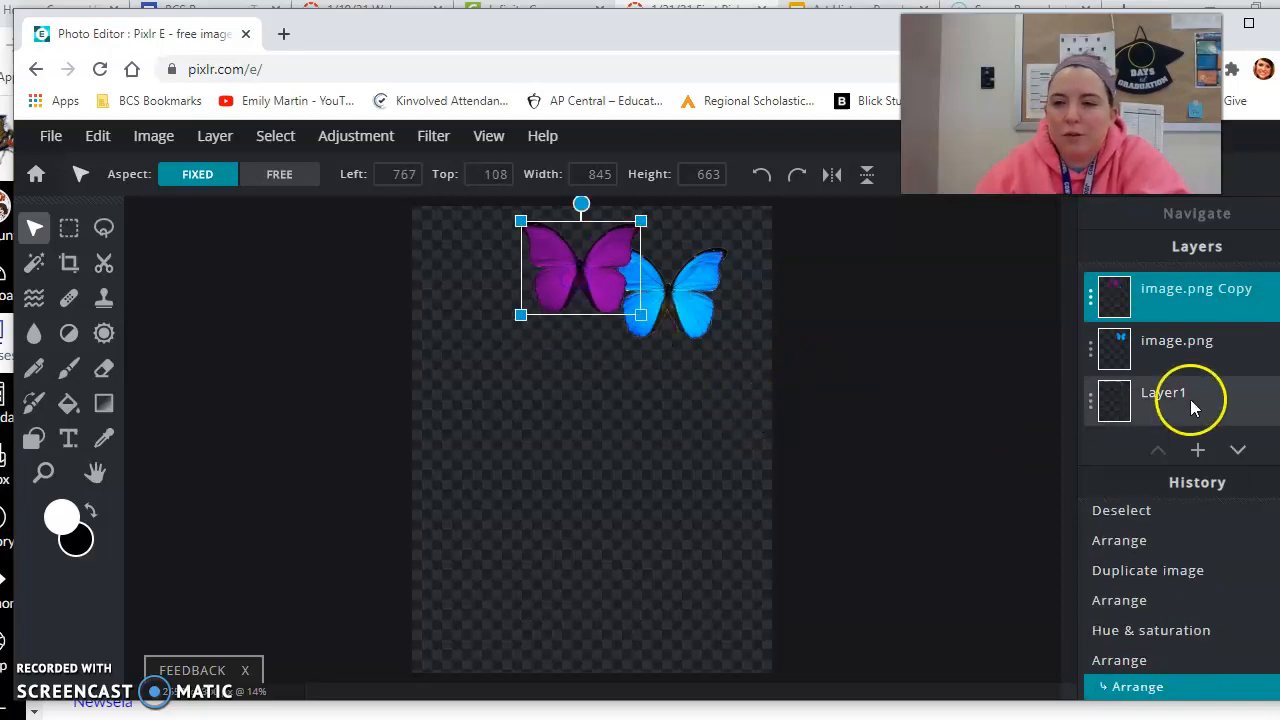
Step: Duplicate the purple butterfly's layer and move the copy into the empty area below the two butterflies
{"action": "left_click", "coordinate": [1201, 298]}
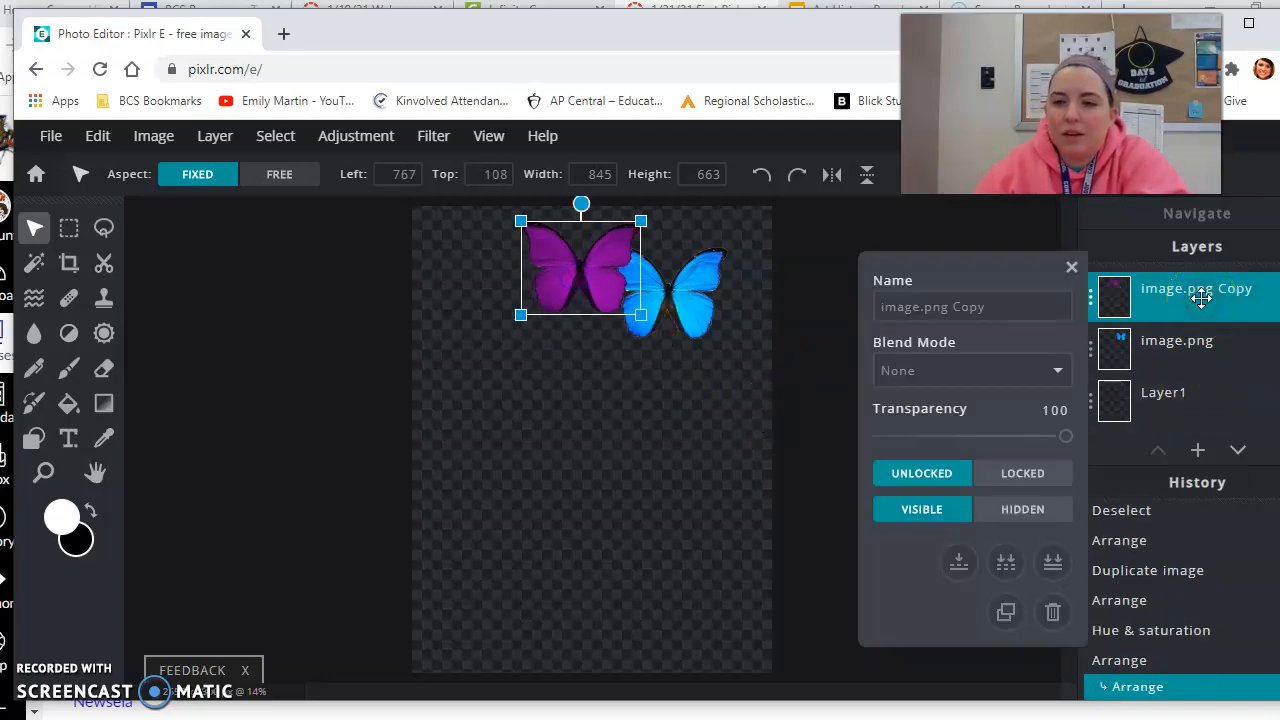
{"action": "left_click", "coordinate": [1200, 302]}
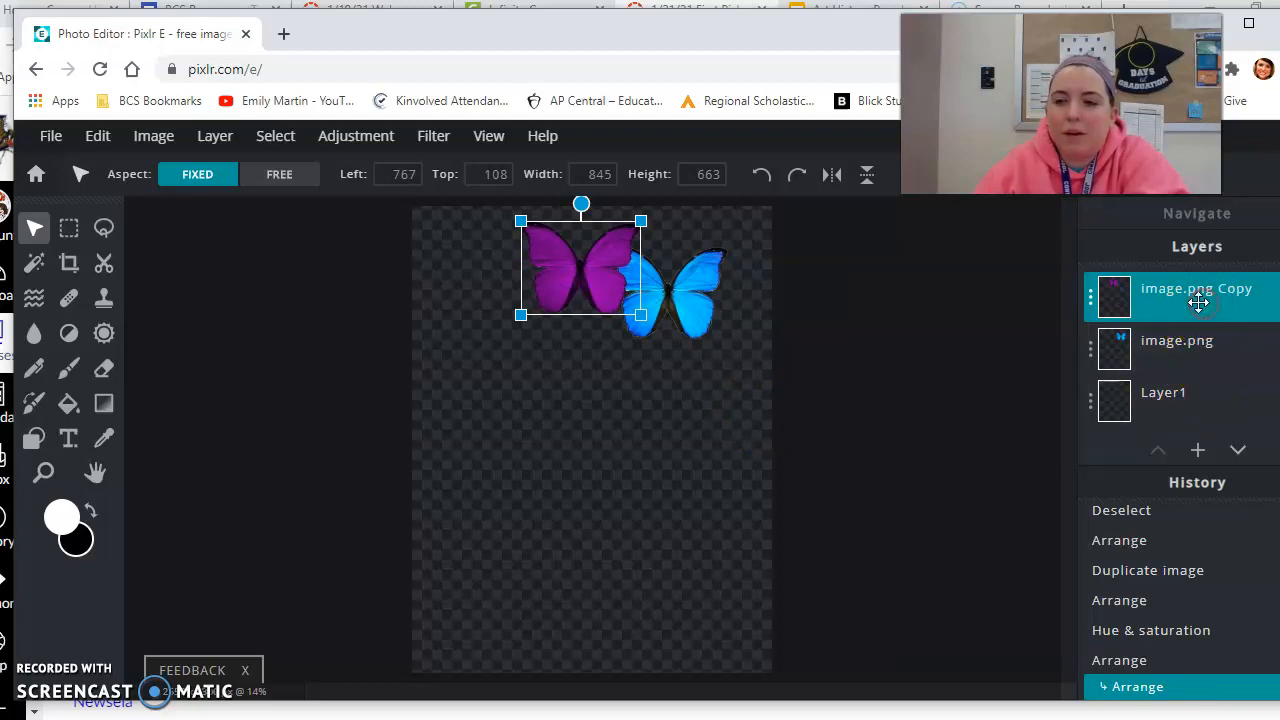
{"action": "left_click", "coordinate": [1187, 303]}
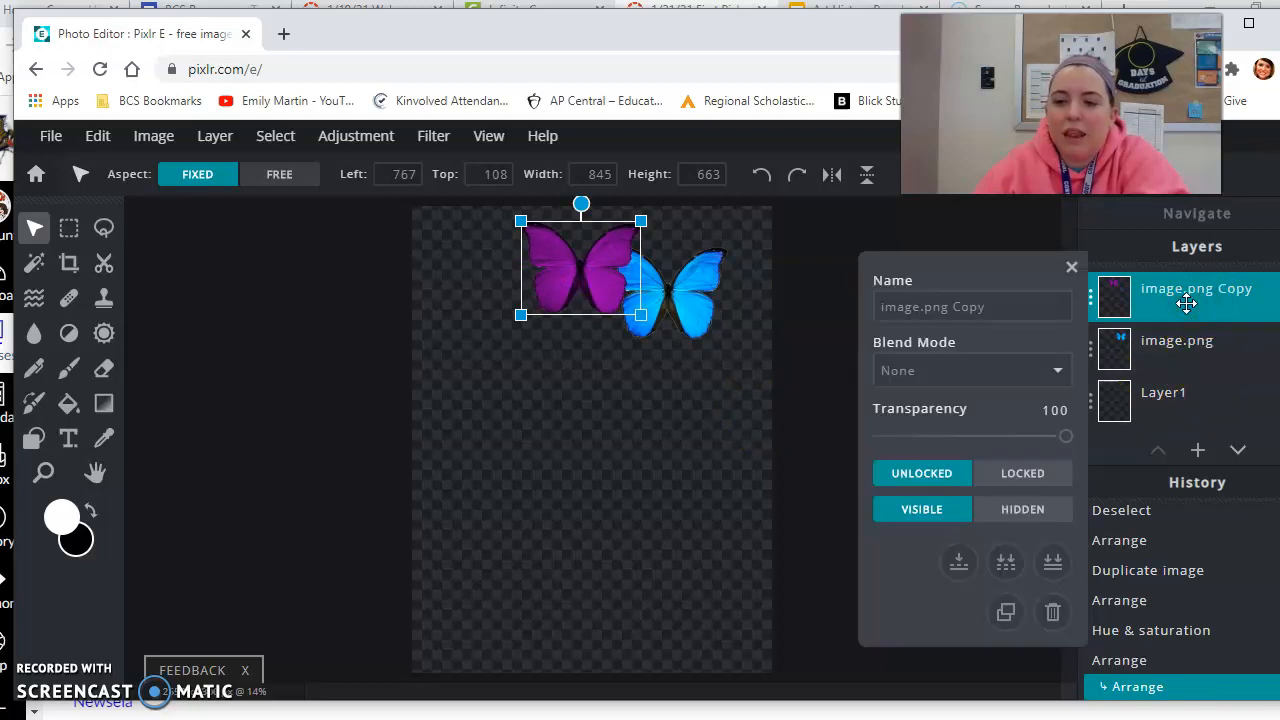
{"action": "left_click", "coordinate": [1006, 612]}
{"action": "left_click_drag", "start_coordinate": [606, 277], "coordinate": [626, 409]}
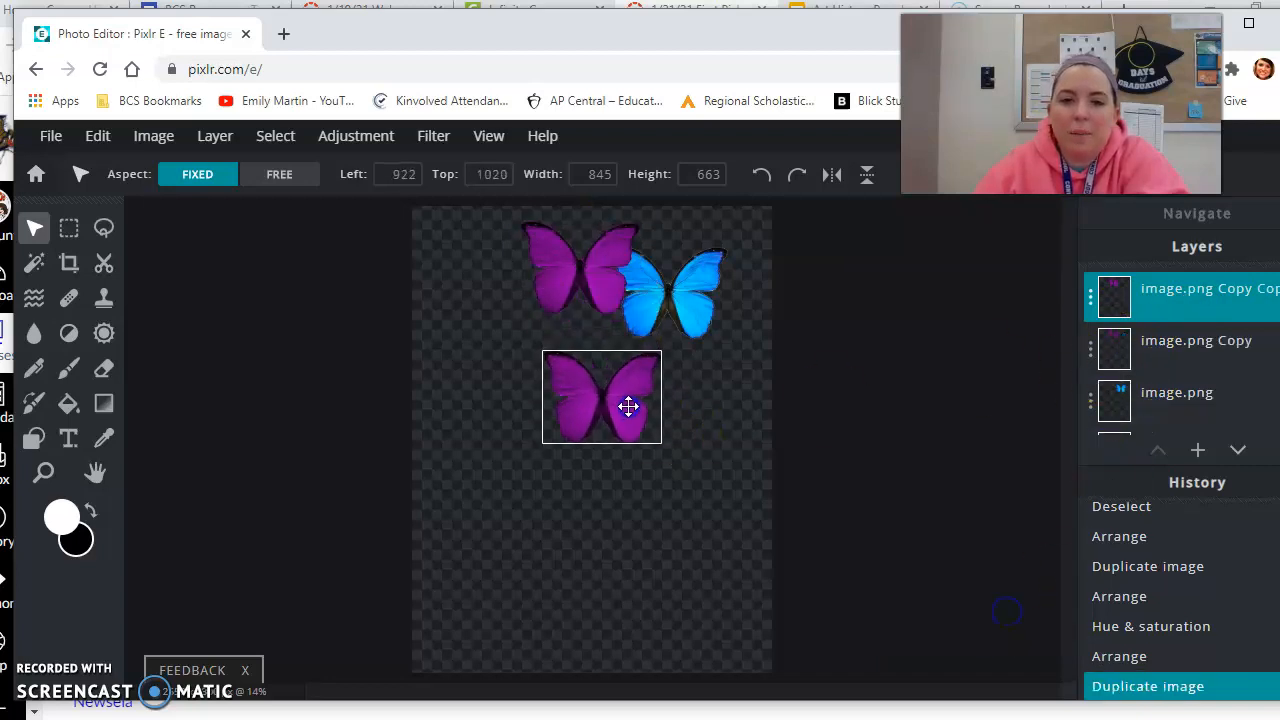
Step: Recolor the lower purple butterfly green with a Hue & saturation hue of -180, and move it to the purple butterfly's lower left
{"action": "left_click", "coordinate": [348, 146]}
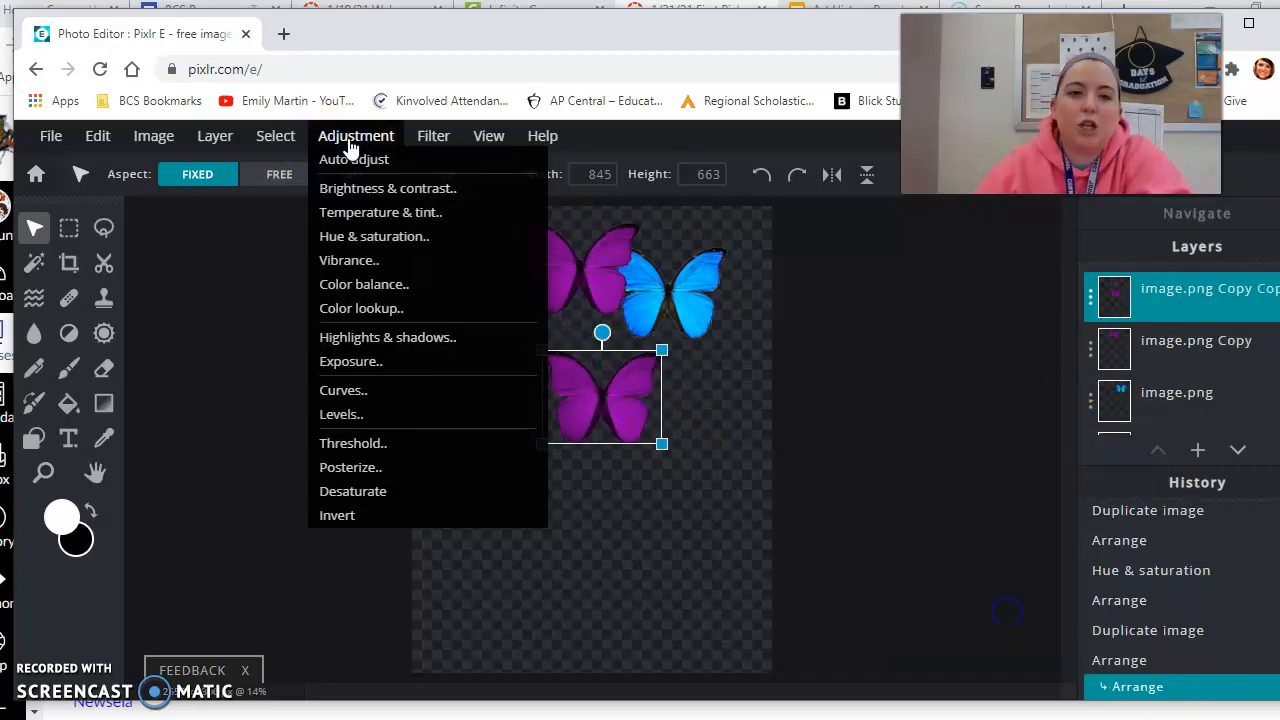
{"action": "left_click", "coordinate": [448, 243]}
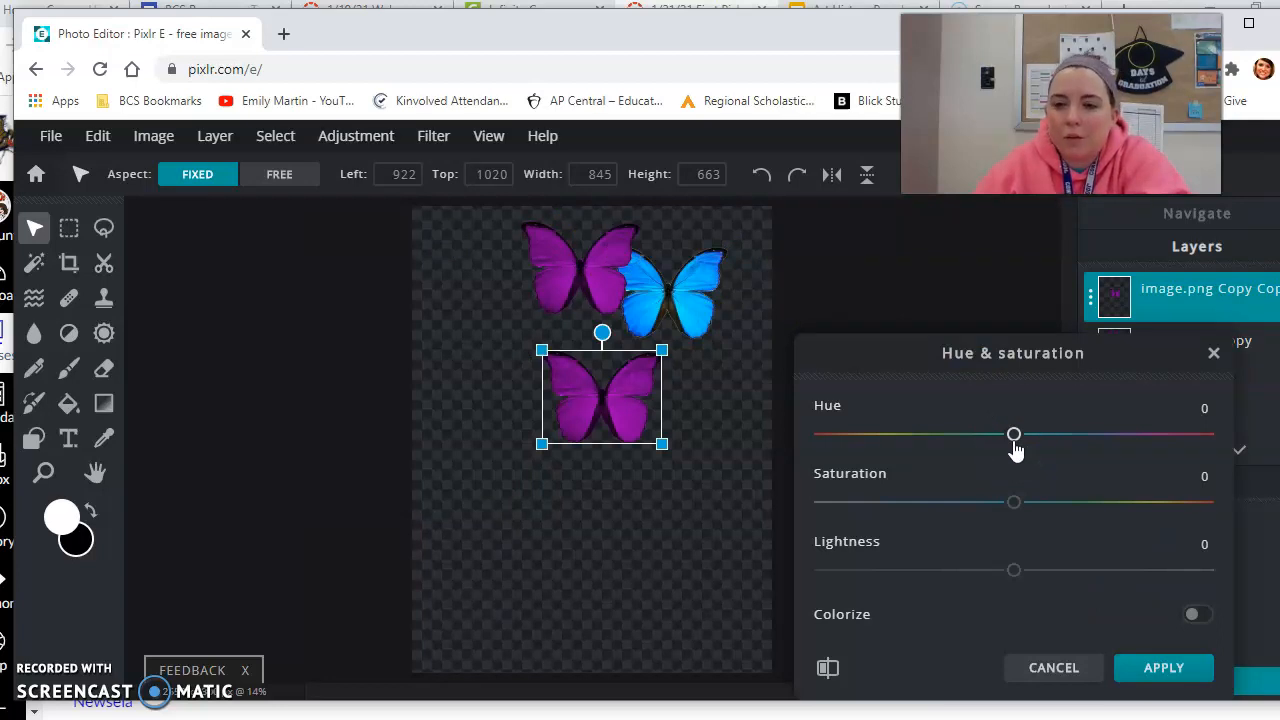
{"action": "left_click_drag", "start_coordinate": [1004, 442], "coordinate": [958, 448]}
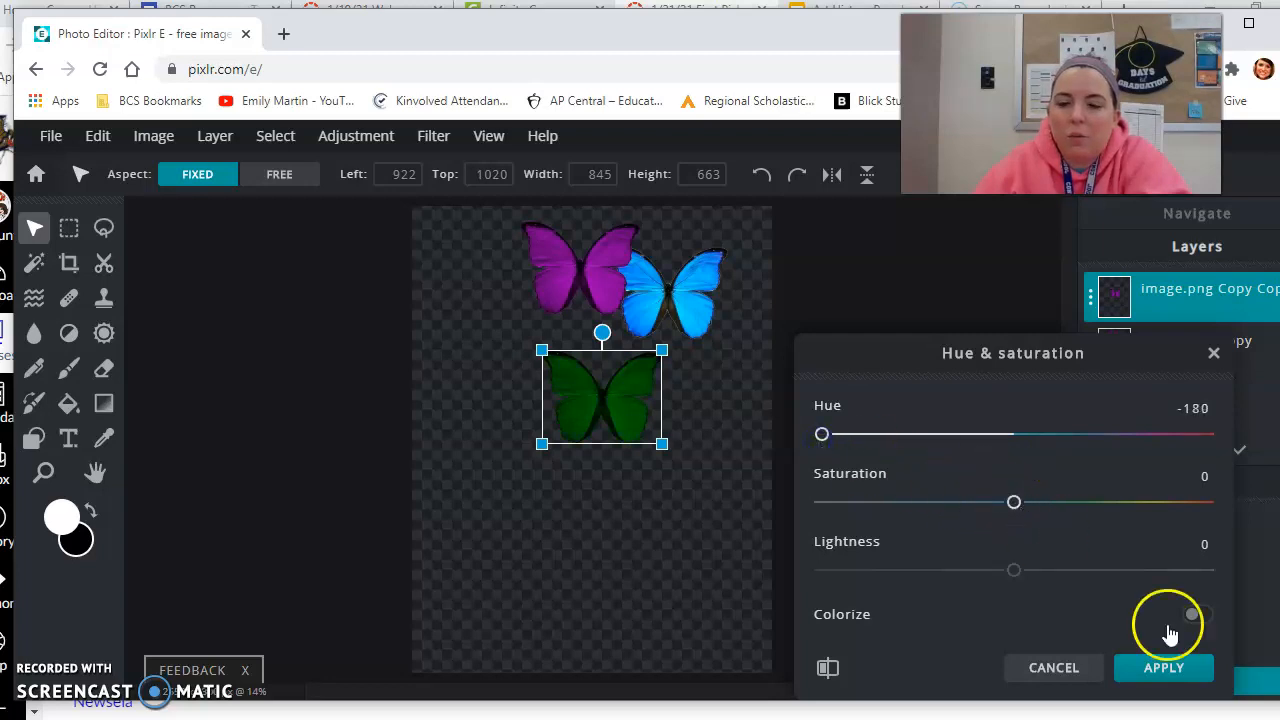
{"action": "left_click", "coordinate": [1166, 666]}
{"action": "left_click_drag", "start_coordinate": [620, 411], "coordinate": [549, 320]}
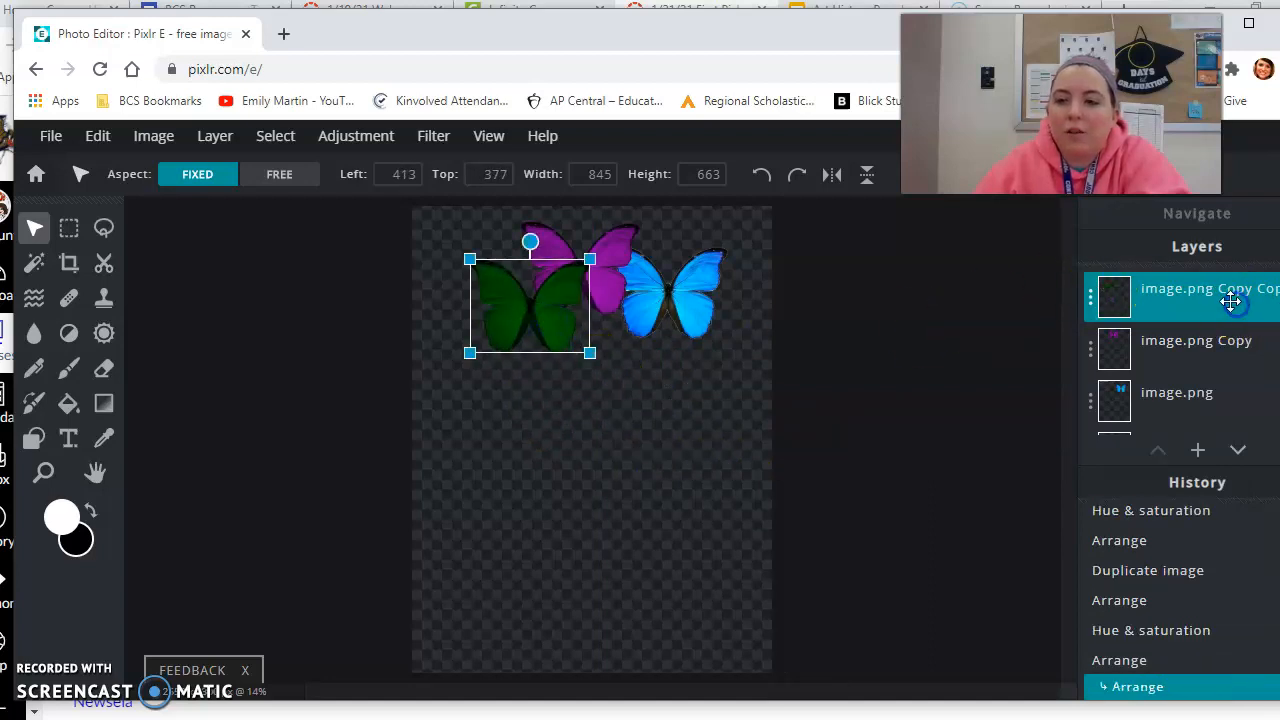
Step: Duplicate the green butterfly's layer and move the copy down to the middle of the canvas
{"action": "left_click", "coordinate": [1241, 303]}
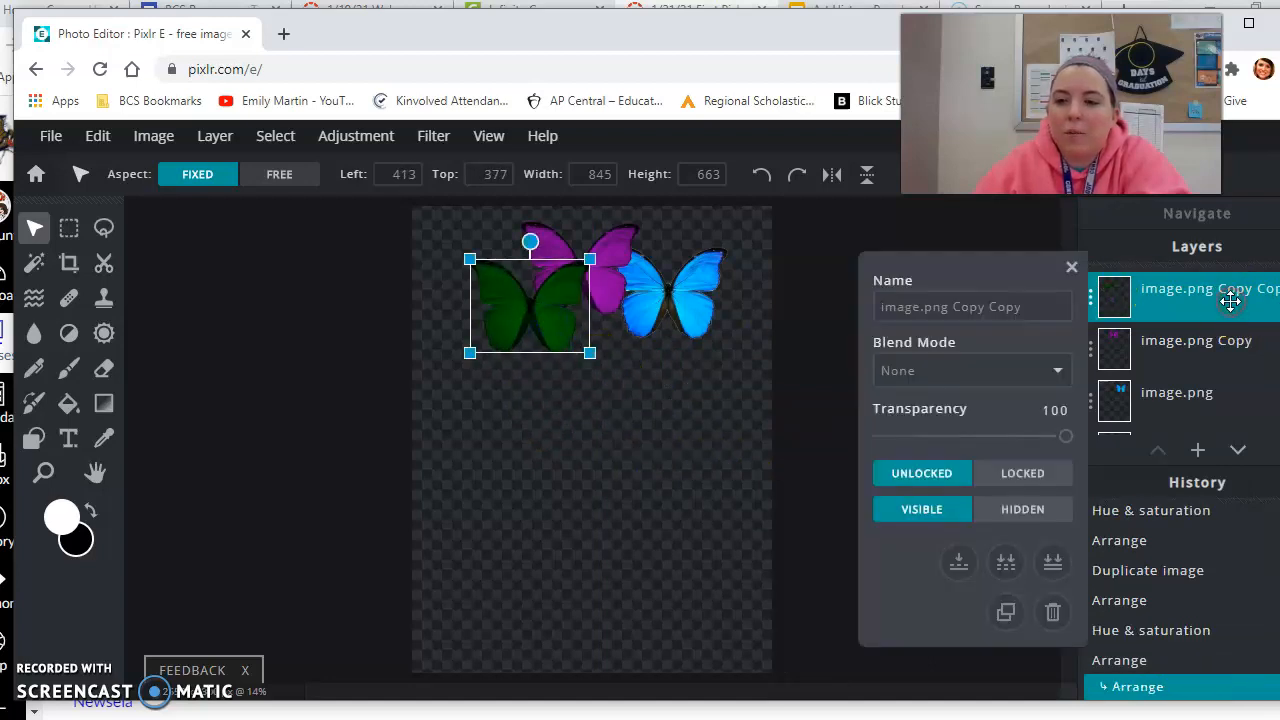
{"action": "left_click", "coordinate": [1007, 615]}
{"action": "left_click_drag", "start_coordinate": [565, 335], "coordinate": [647, 461]}
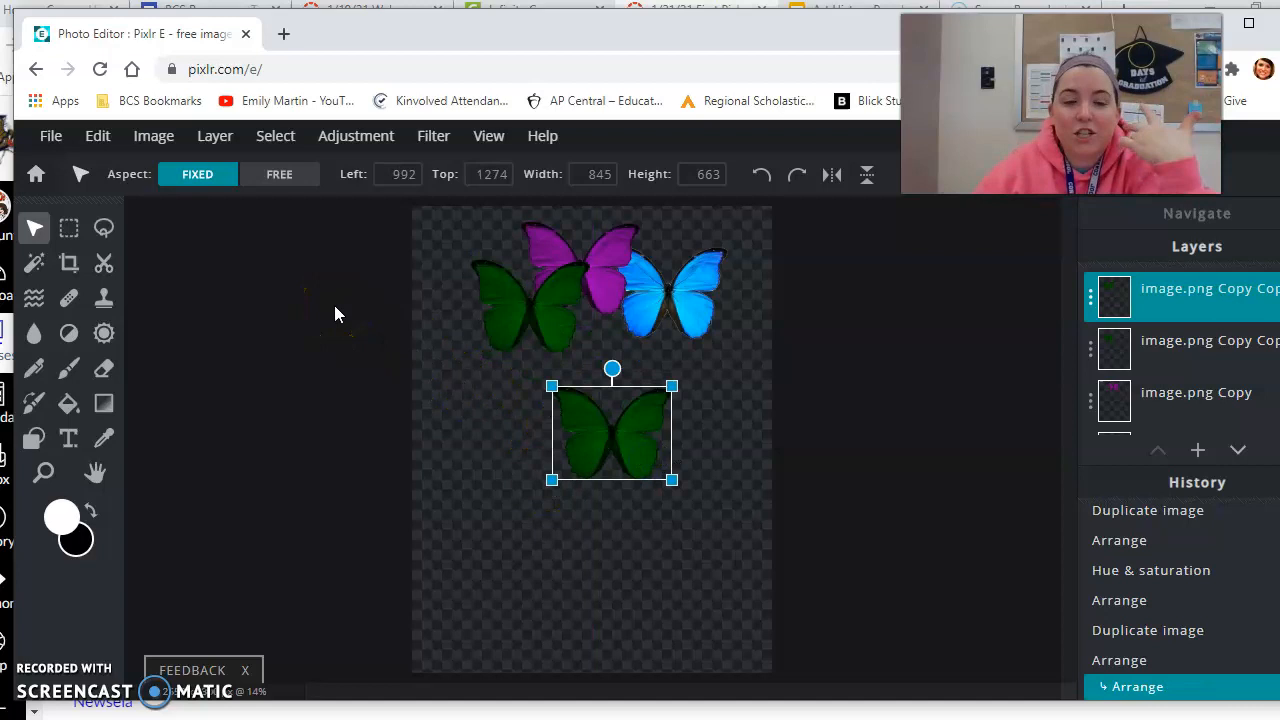
Step: Recolor the lower green butterfly red with a hue of -130 and raised saturation, and move it to the canvas's lower-right corner
{"action": "left_click", "coordinate": [360, 138]}
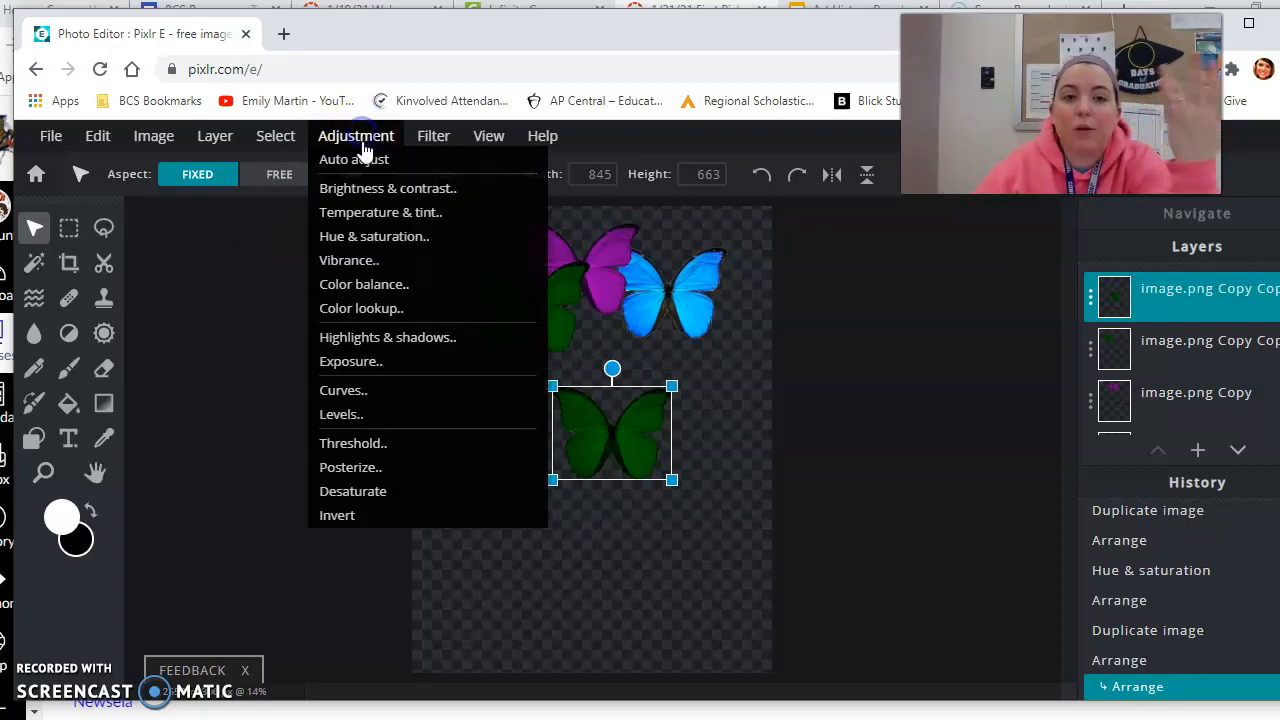
{"action": "left_click", "coordinate": [398, 238]}
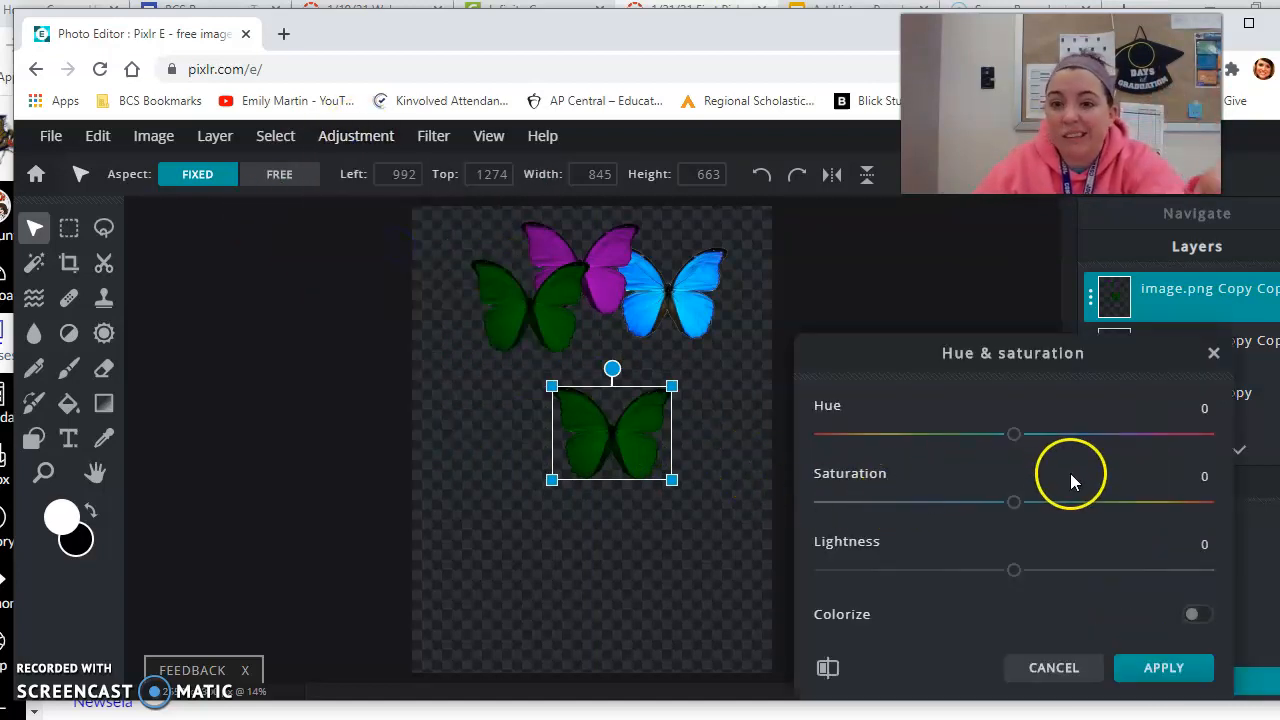
{"action": "left_click_drag", "start_coordinate": [1014, 434], "coordinate": [1060, 437]}
{"action": "left_click_drag", "start_coordinate": [1160, 427], "coordinate": [1222, 424]}
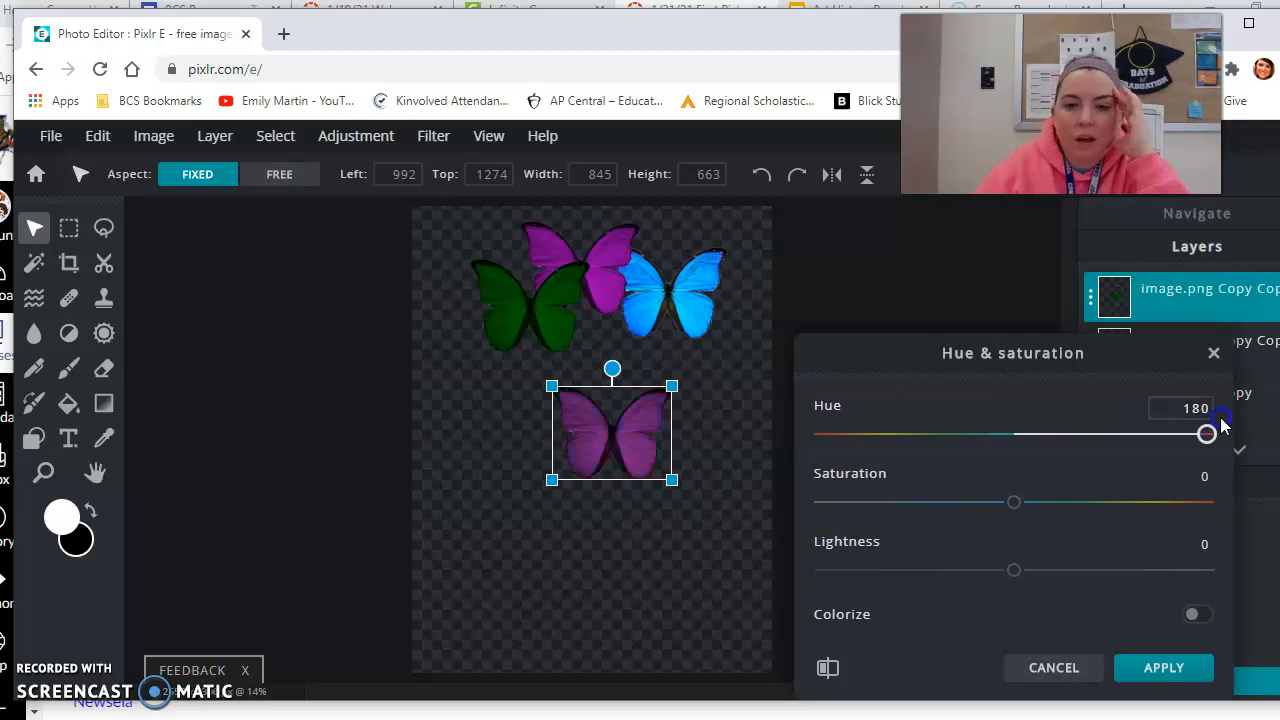
{"action": "left_click_drag", "start_coordinate": [977, 438], "coordinate": [874, 438]}
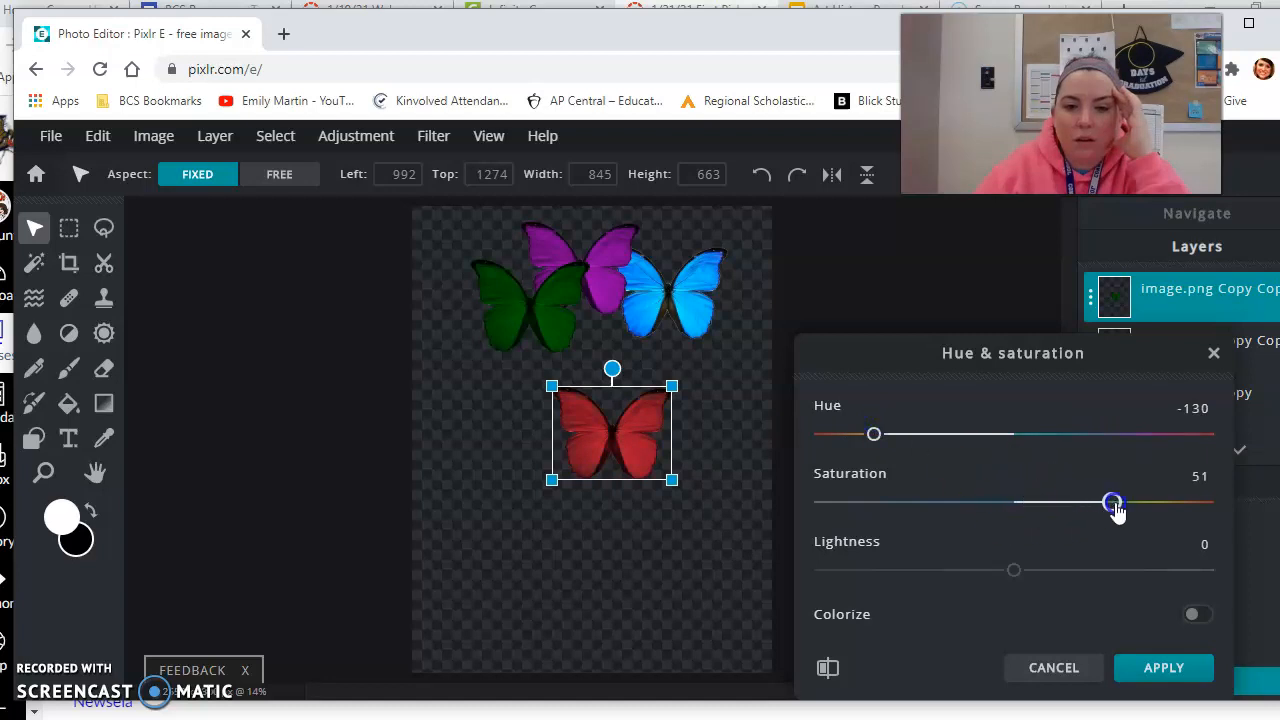
{"action": "left_click", "coordinate": [1162, 668]}
{"action": "left_click_drag", "start_coordinate": [649, 457], "coordinate": [739, 631]}
Step: Duplicate the red butterfly's layer and move the copy to the upper left of the original
{"action": "left_click", "coordinate": [1174, 294]}
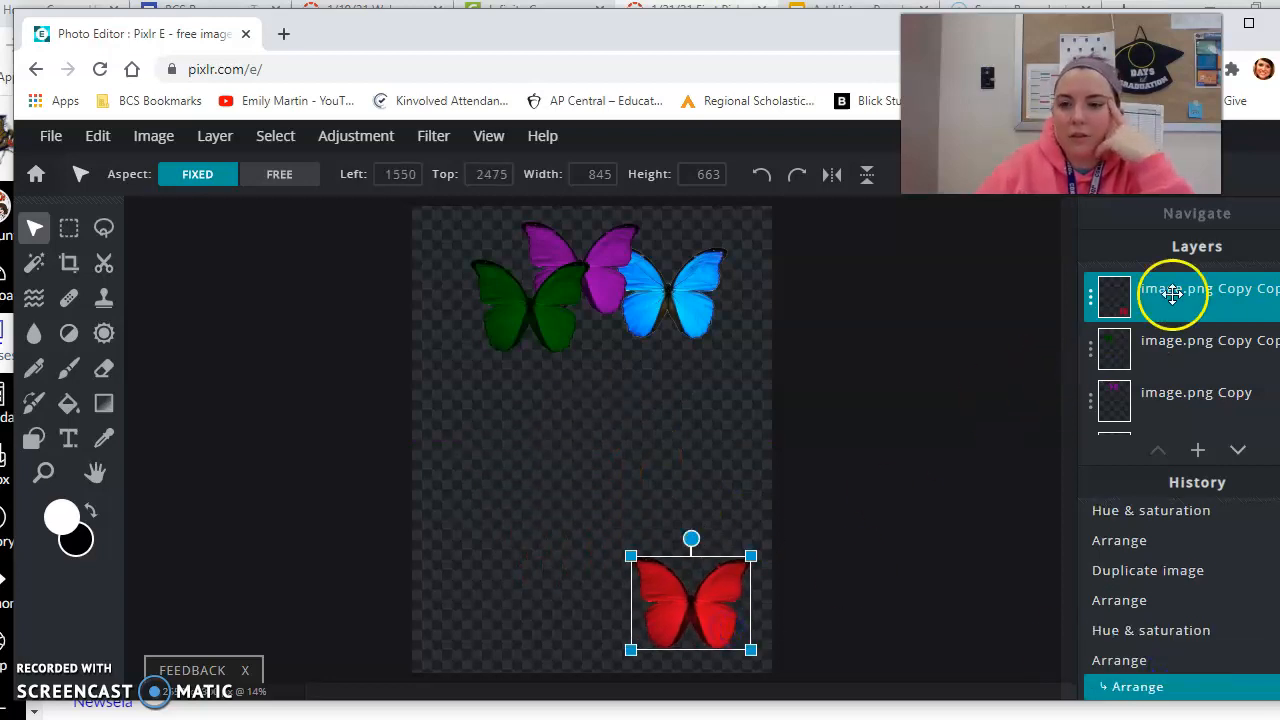
{"action": "left_click", "coordinate": [1005, 611]}
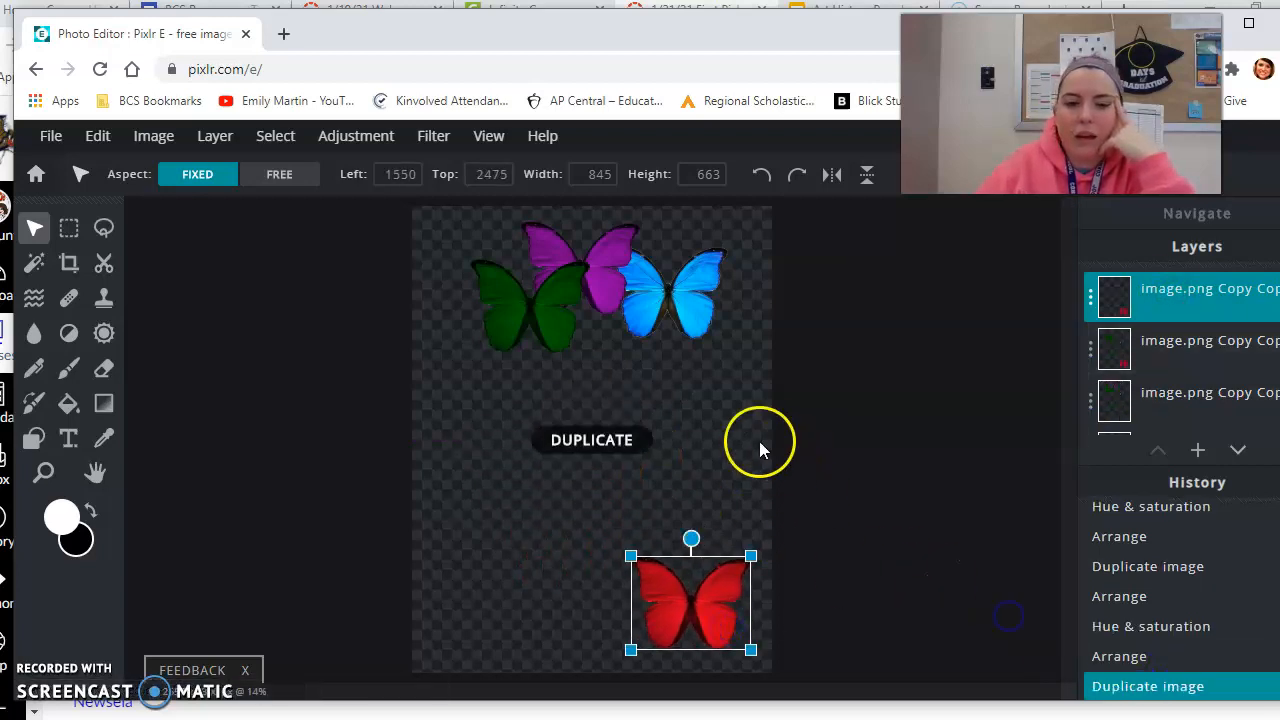
{"action": "left_click_drag", "start_coordinate": [649, 529], "coordinate": [637, 495]}
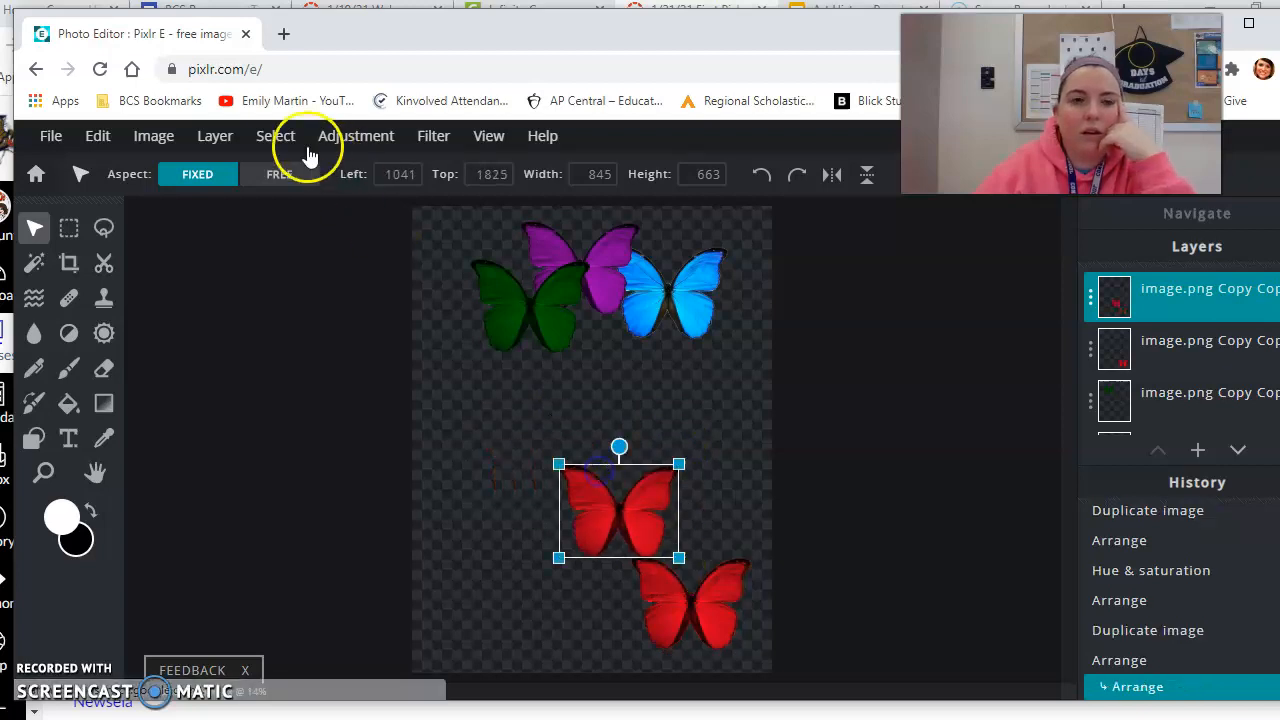
Step: Try different Hue & saturation hues, such as -90 and 53, on the upper red butterfly
{"action": "left_click", "coordinate": [336, 136]}
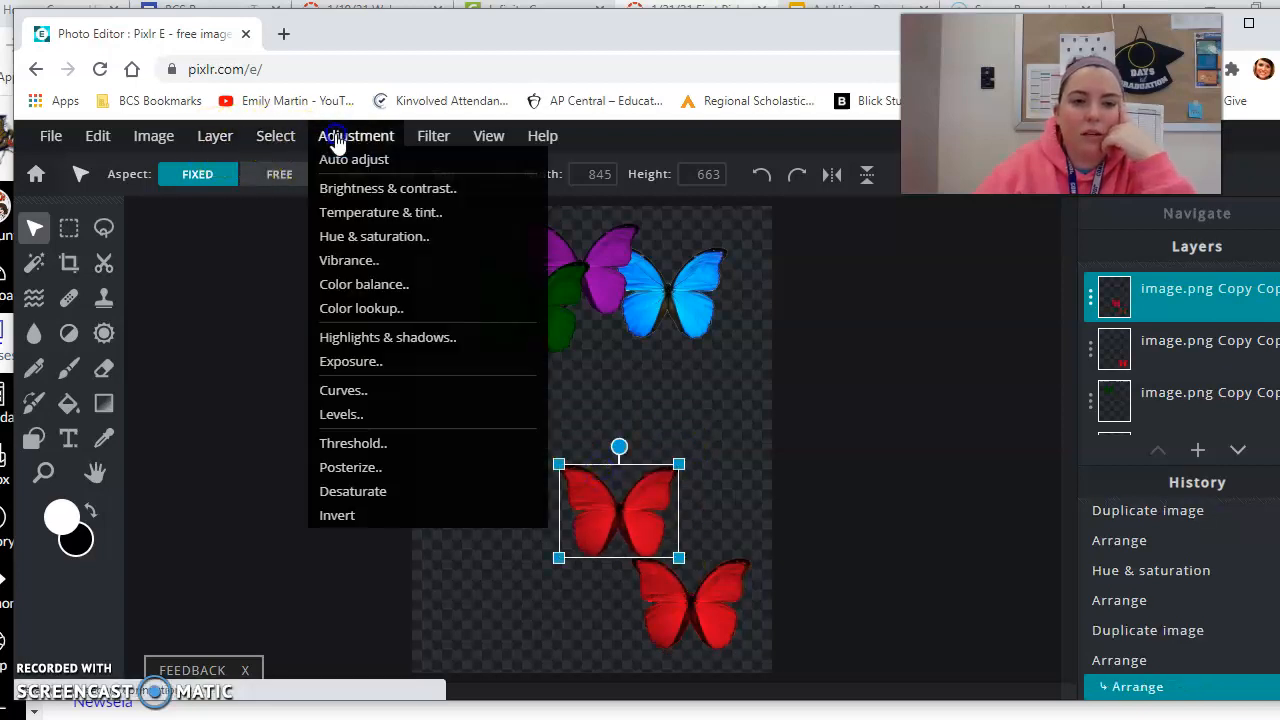
{"action": "left_click", "coordinate": [410, 237]}
{"action": "left_click_drag", "start_coordinate": [1014, 436], "coordinate": [890, 440]}
{"action": "left_click_drag", "start_coordinate": [795, 437], "coordinate": [964, 416]}
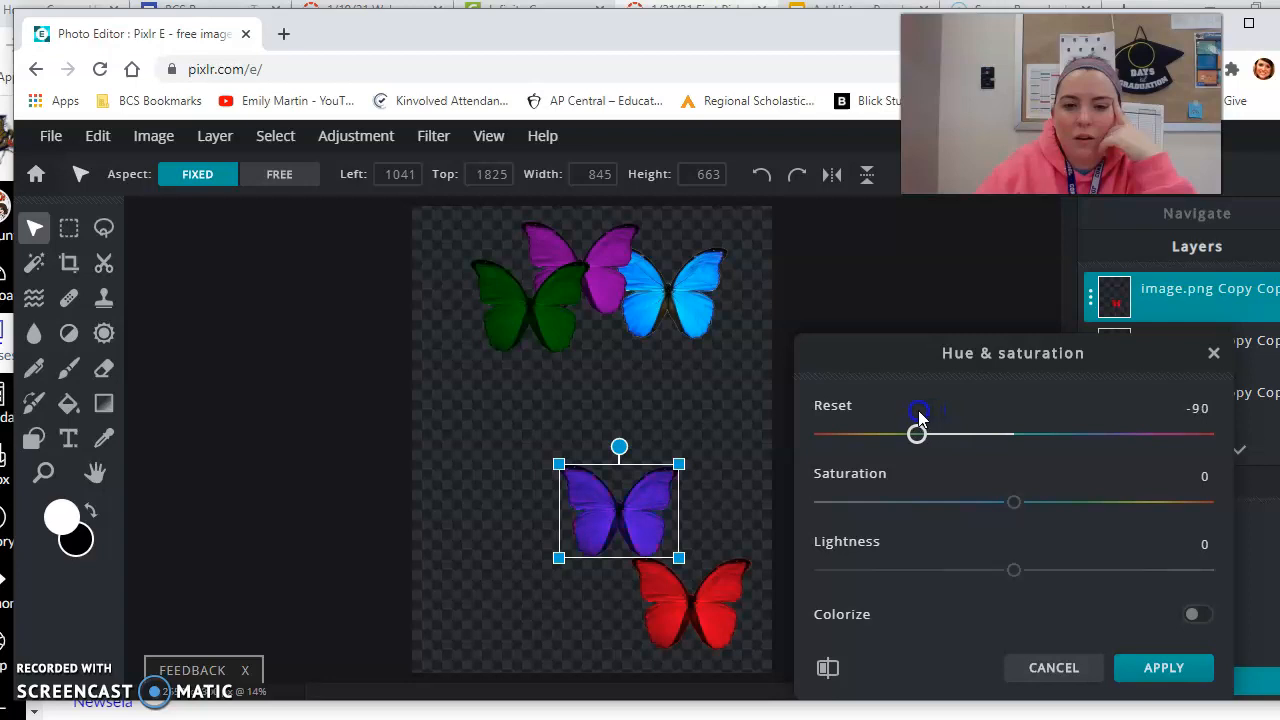
{"action": "left_click_drag", "start_coordinate": [824, 413], "coordinate": [972, 410]}
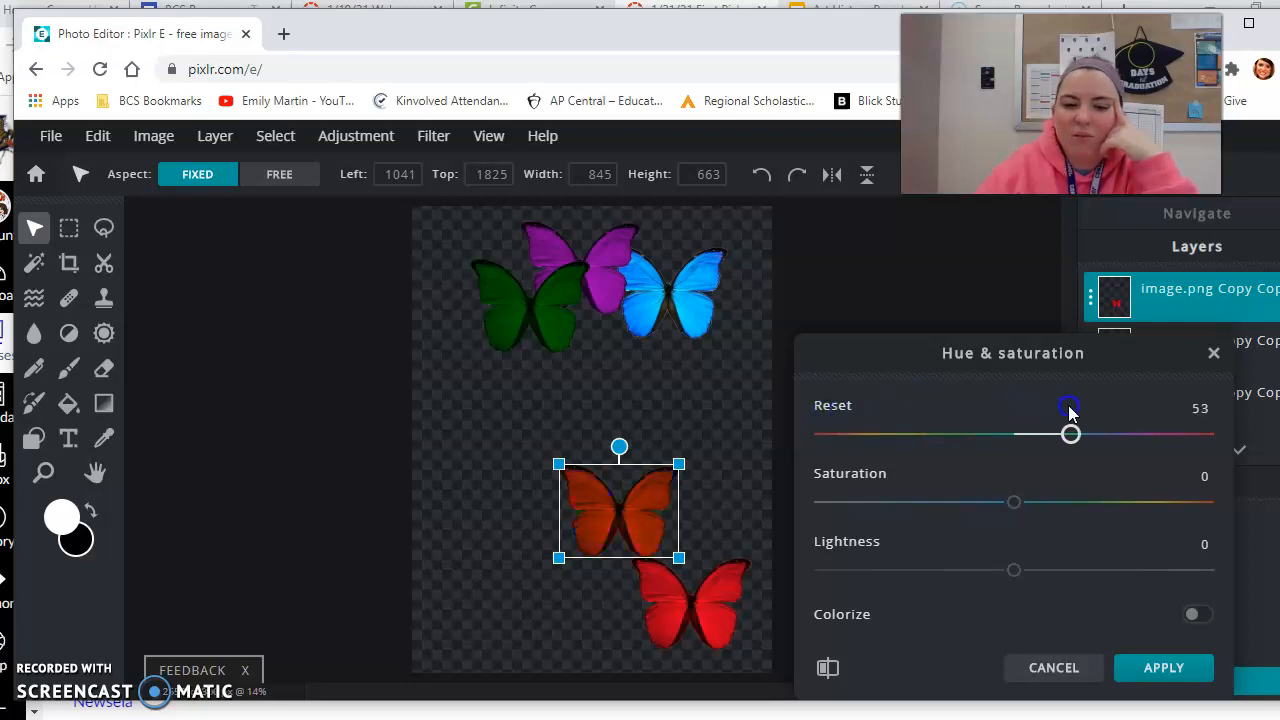
Step: Try Colorize with different hues on the upper red butterfly, turn it off, and cancel the Hue & saturation adjustment
{"action": "left_click", "coordinate": [857, 620]}
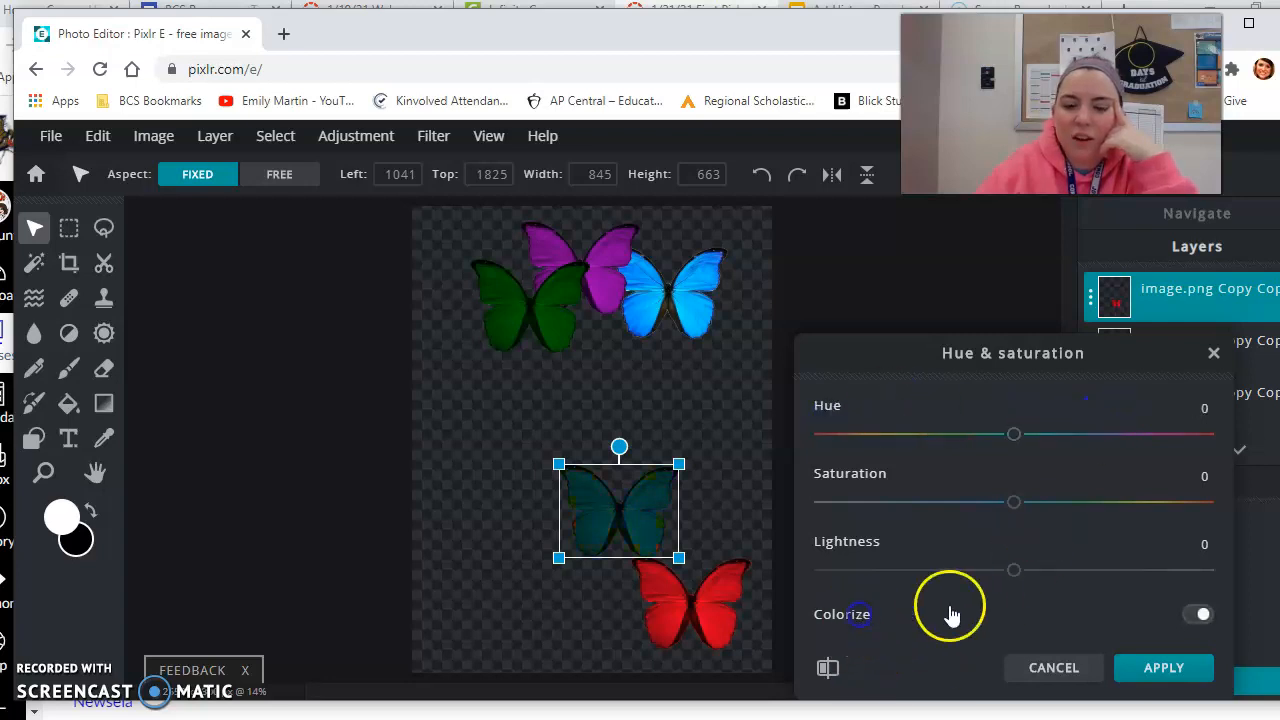
{"action": "left_click", "coordinate": [1203, 617]}
{"action": "left_click", "coordinate": [1203, 617]}
{"action": "left_click_drag", "start_coordinate": [1014, 448], "coordinate": [886, 435]}
{"action": "left_click", "coordinate": [1229, 630]}
{"action": "left_click", "coordinate": [1194, 615]}
{"action": "left_click", "coordinate": [1194, 617]}
{"action": "left_click", "coordinate": [1190, 617]}
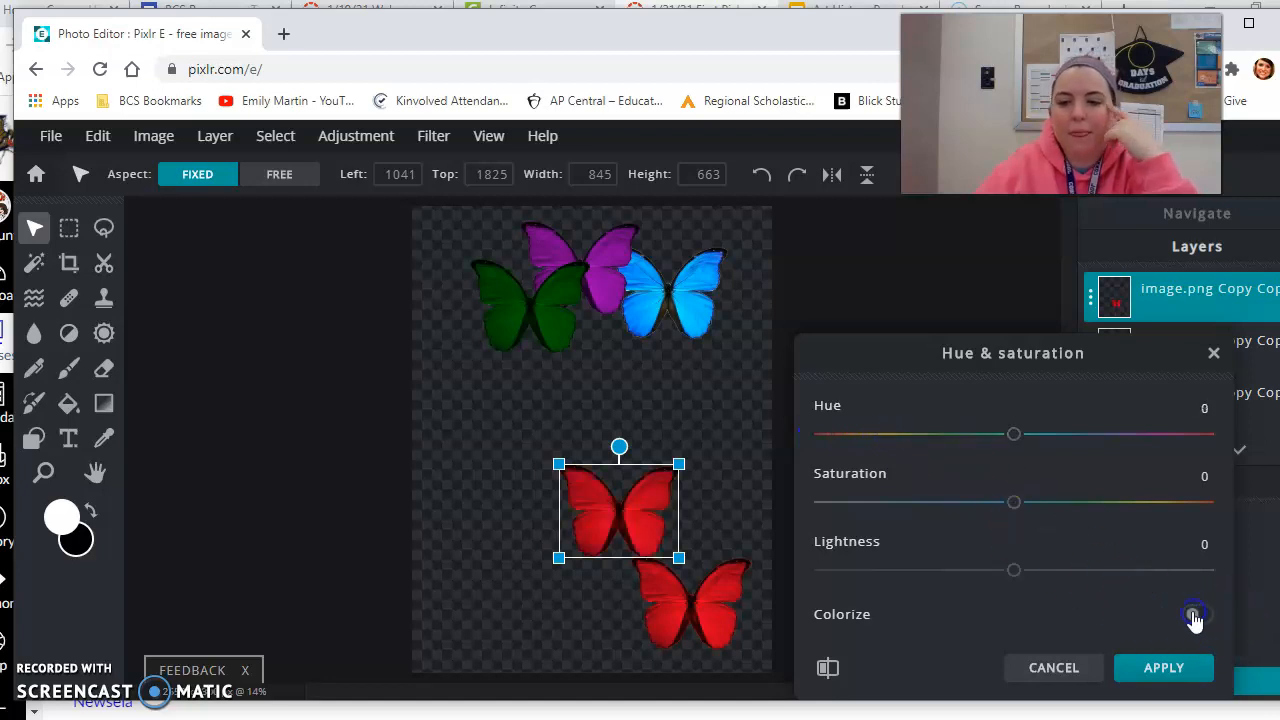
{"action": "left_click", "coordinate": [1070, 670]}
{"action": "left_click", "coordinate": [1052, 668]}
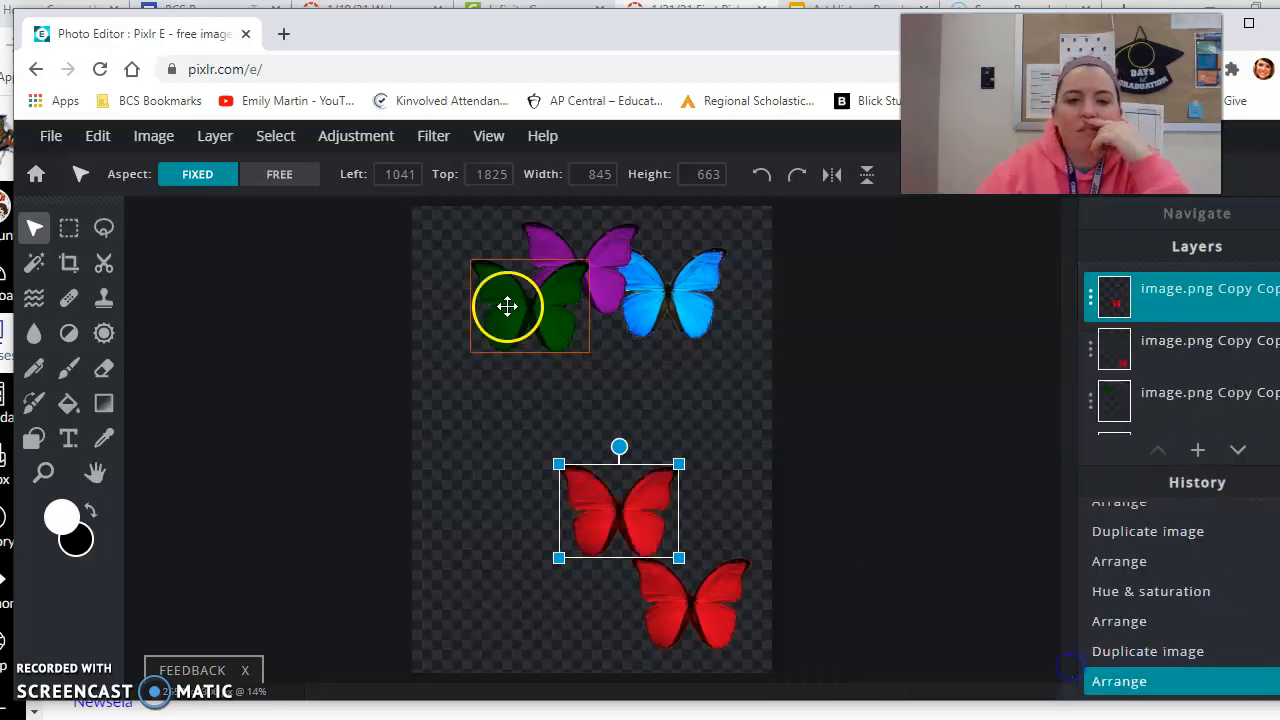
Step: Try midtones of red -24, green -100 and blue 100 in Color balance on the upper red butterfly, and cancel the adjustment
{"action": "left_click", "coordinate": [354, 140]}
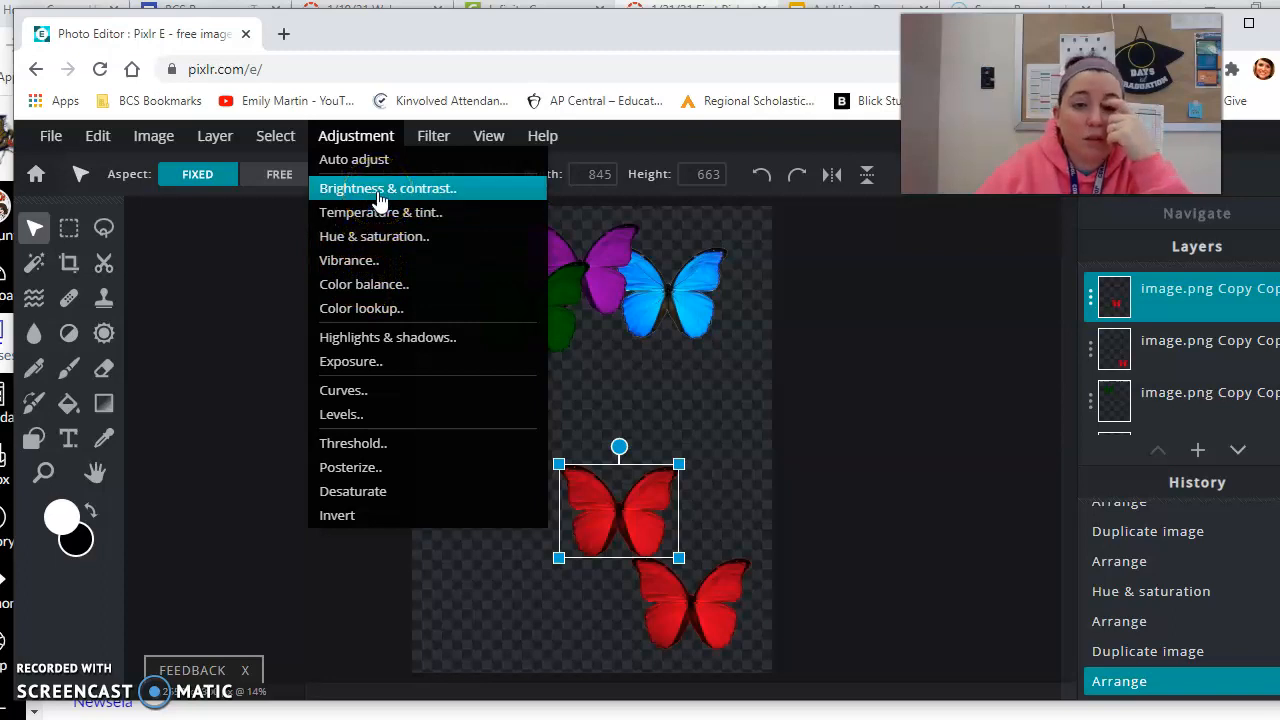
{"action": "left_click", "coordinate": [385, 286]}
{"action": "left_click_drag", "start_coordinate": [966, 337], "coordinate": [981, 188]}
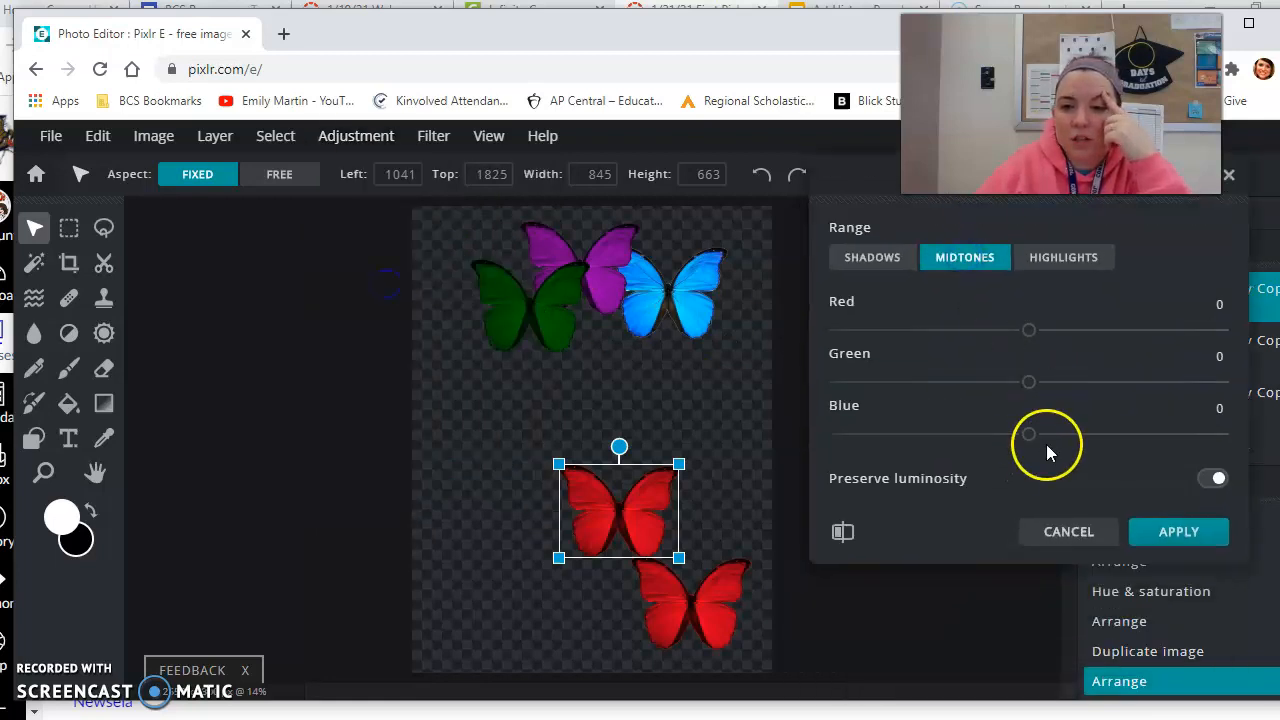
{"action": "left_click_drag", "start_coordinate": [1031, 440], "coordinate": [1223, 434]}
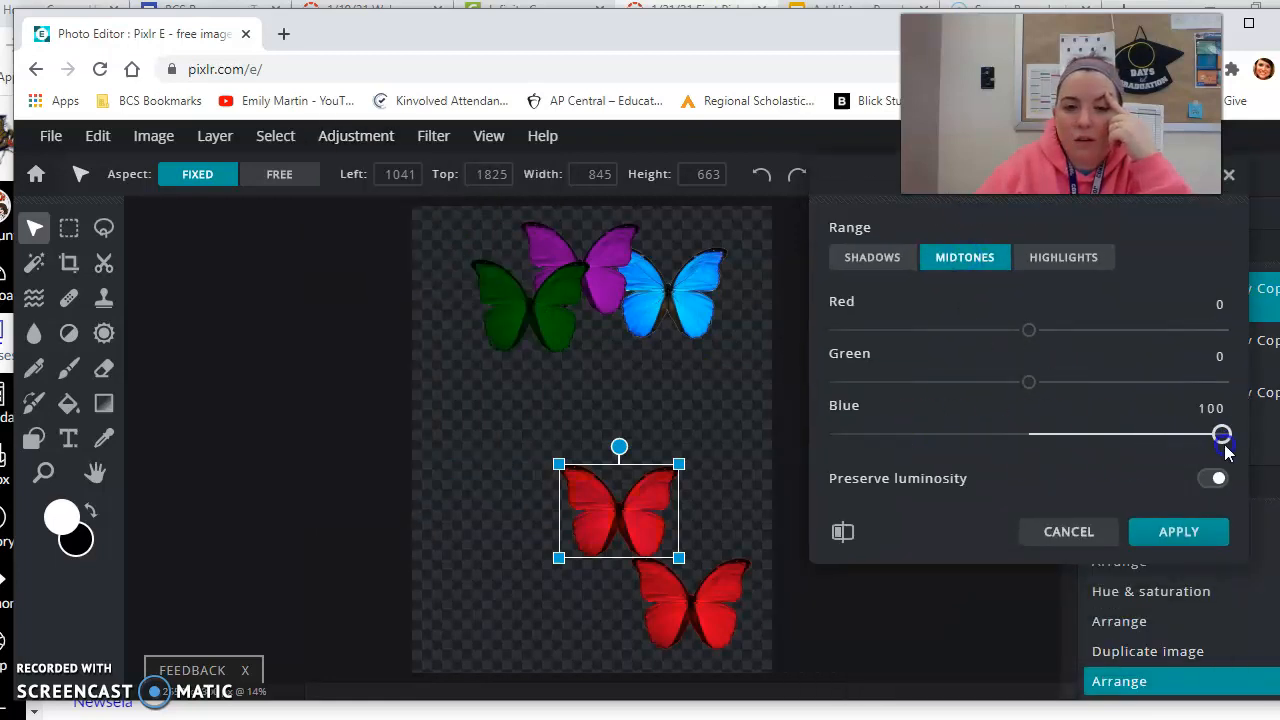
{"action": "left_click_drag", "start_coordinate": [1031, 397], "coordinate": [836, 383]}
{"action": "left_click_drag", "start_coordinate": [1029, 331], "coordinate": [946, 345]}
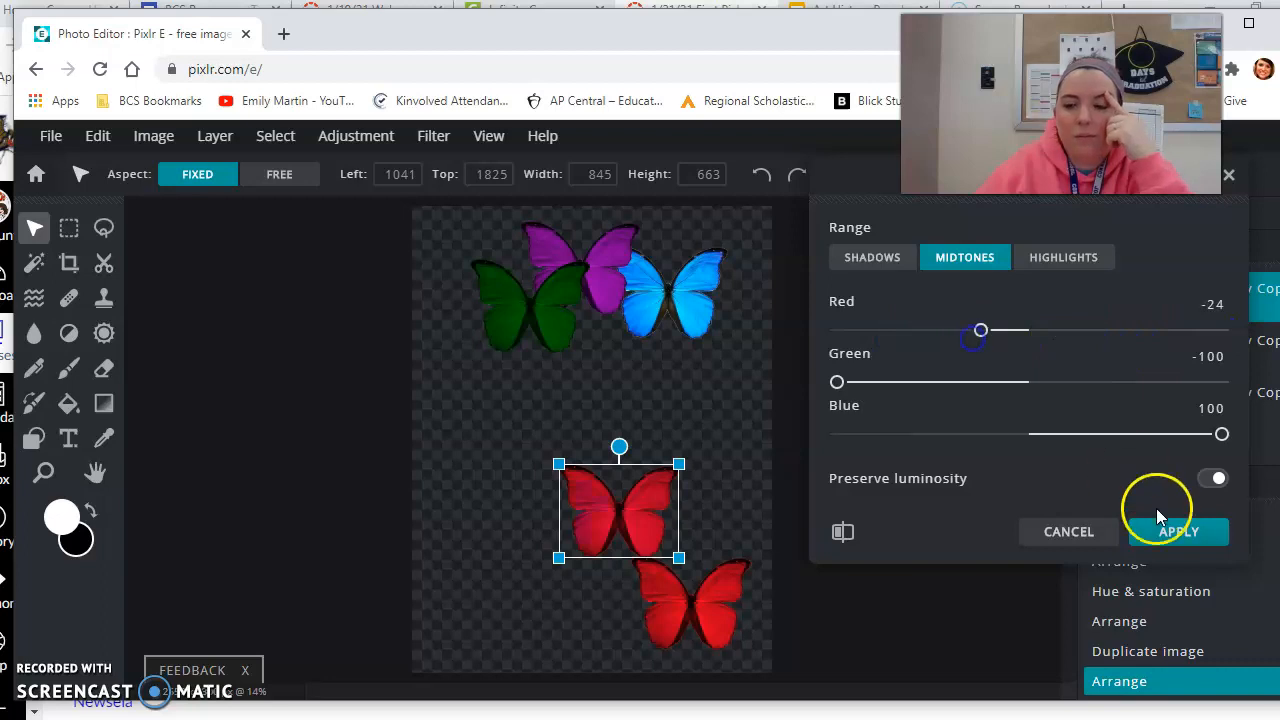
{"action": "left_click", "coordinate": [1069, 532]}
{"action": "left_click", "coordinate": [1150, 338]}
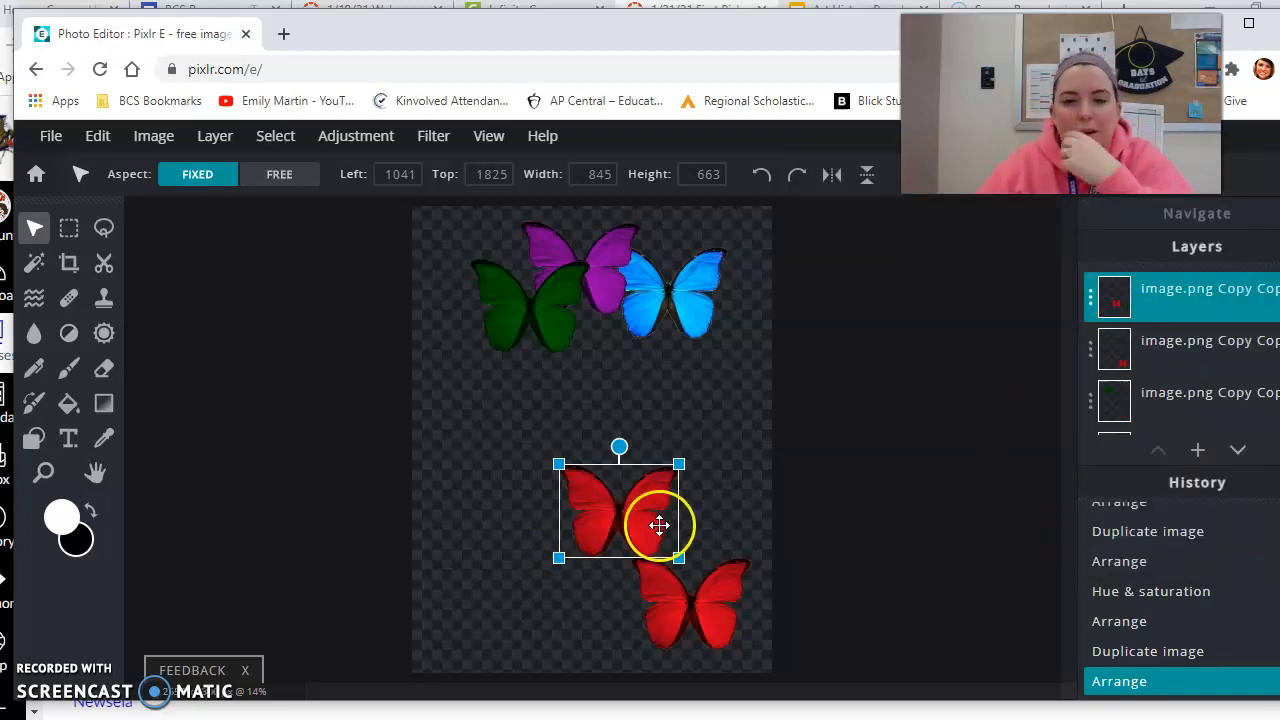
Step: Apply Hue & saturation to the upper red butterfly with hue 53, saturation 57 and lightness 5
{"action": "left_click", "coordinate": [333, 140]}
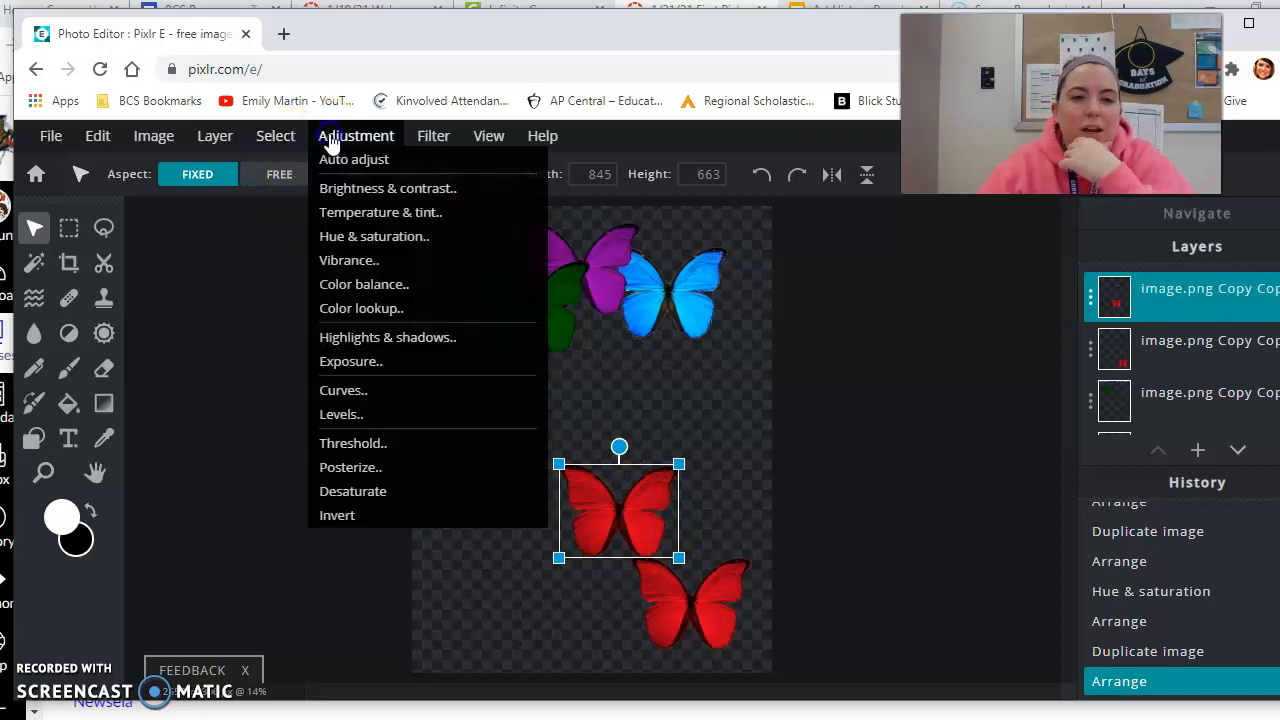
{"action": "left_click", "coordinate": [428, 238]}
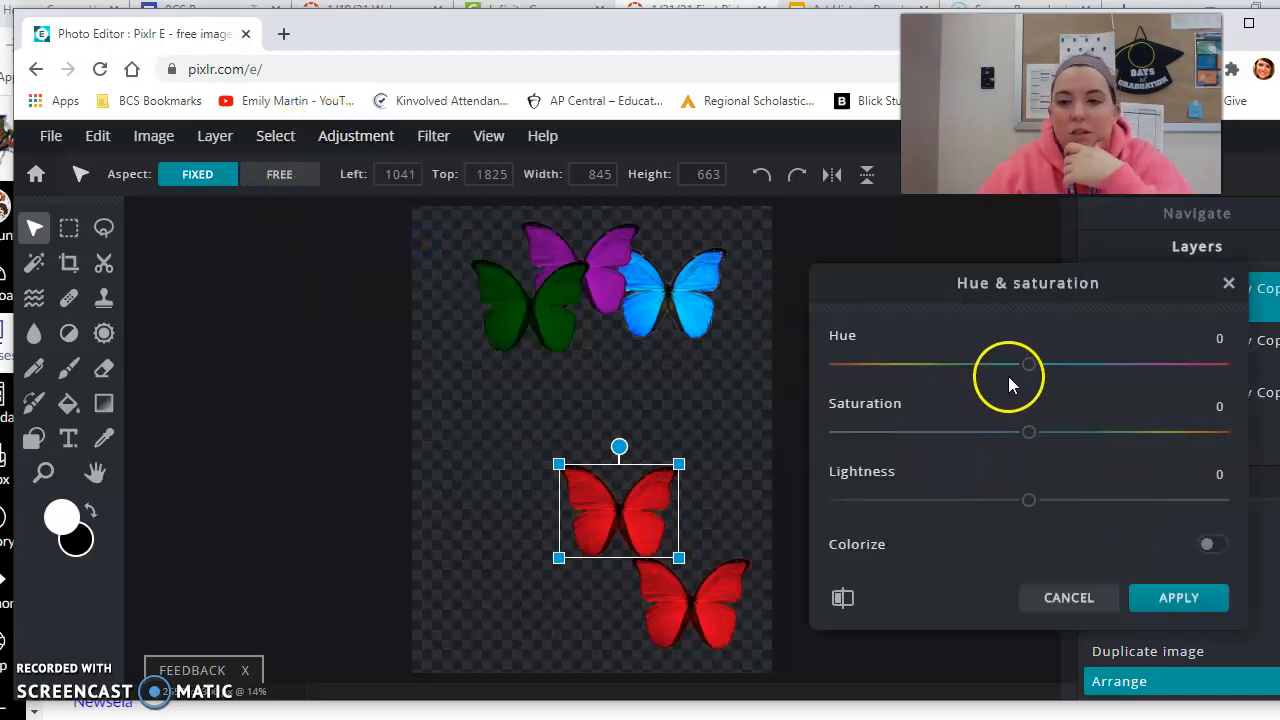
{"action": "left_click_drag", "start_coordinate": [1028, 431], "coordinate": [1160, 432]}
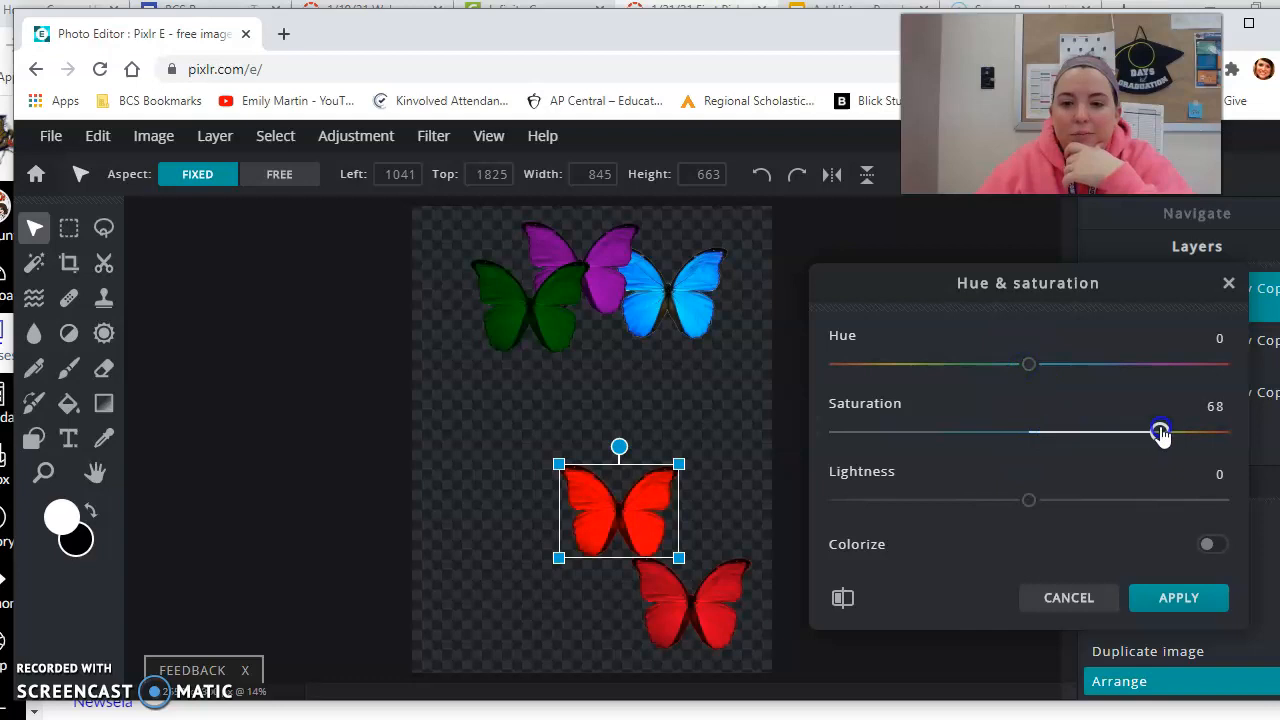
{"action": "left_click_drag", "start_coordinate": [1034, 372], "coordinate": [1113, 370]}
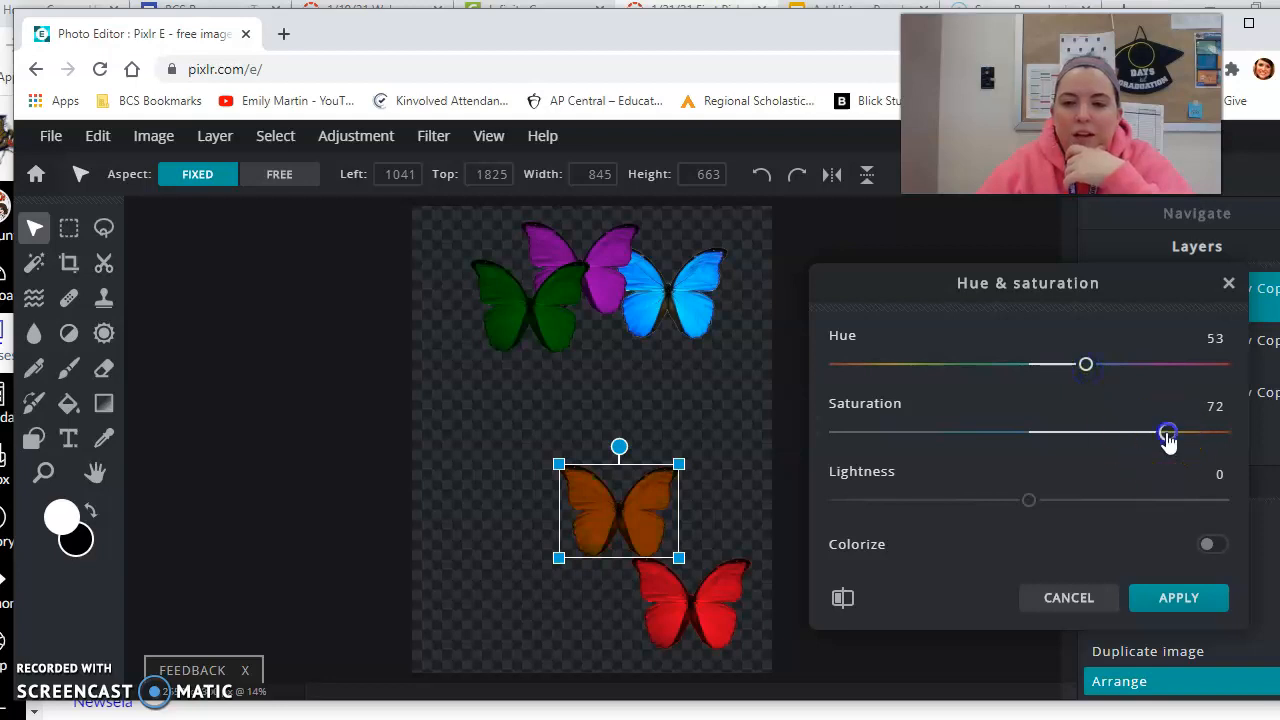
{"action": "left_click_drag", "start_coordinate": [1102, 440], "coordinate": [1142, 466]}
{"action": "mouse_move", "coordinate": [1030, 500]}
{"action": "left_mouse_down"}
{"action": "mouse_move", "coordinate": [1097, 498]}
{"action": "mouse_move", "coordinate": [1040, 497]}
{"action": "left_mouse_up"}
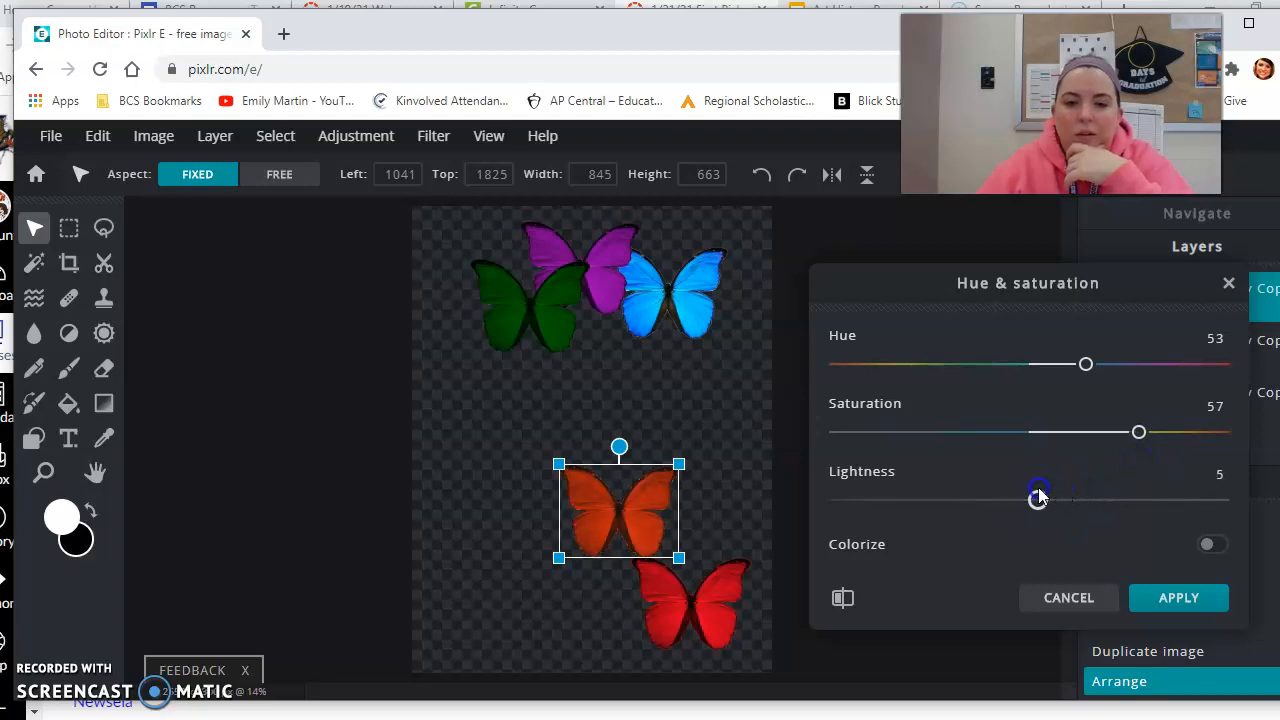
{"action": "left_click", "coordinate": [1160, 597]}
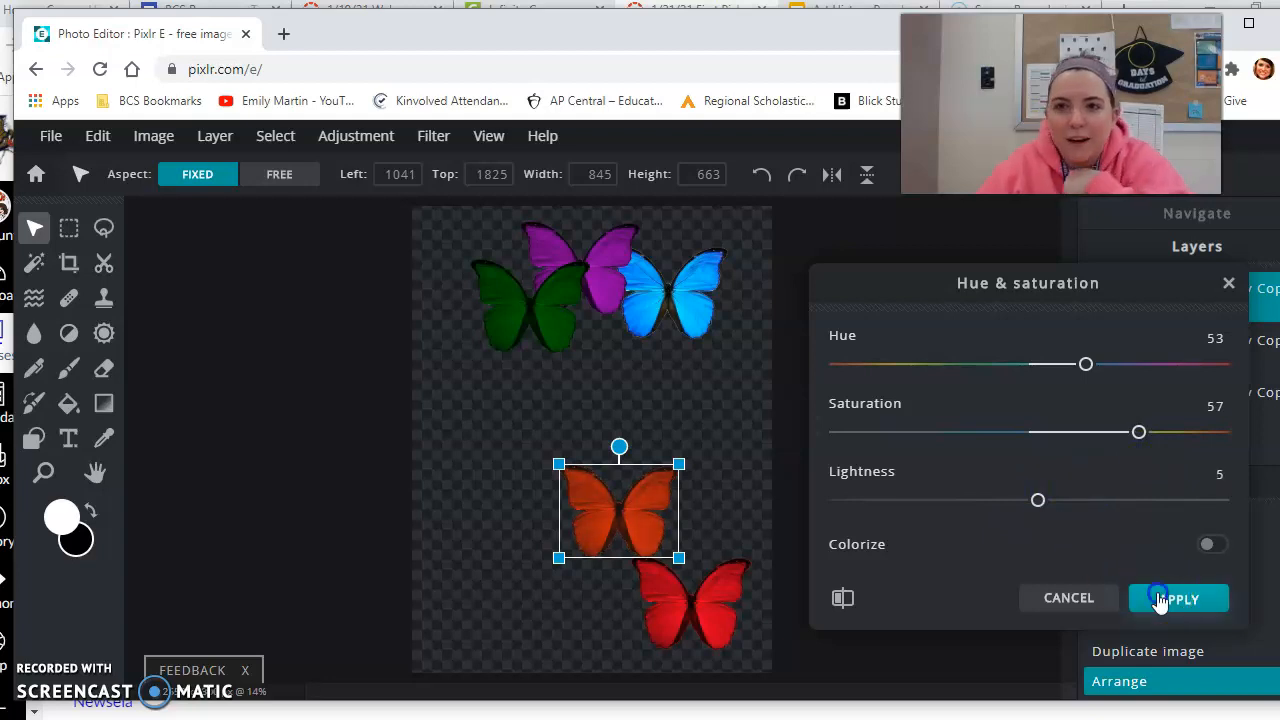
Step: Enlarge the orange butterfly to about 1149 by 902, tilt it counterclockwise, and move it to the left middle of the canvas
{"action": "left_click_drag", "start_coordinate": [654, 513], "coordinate": [626, 556]}
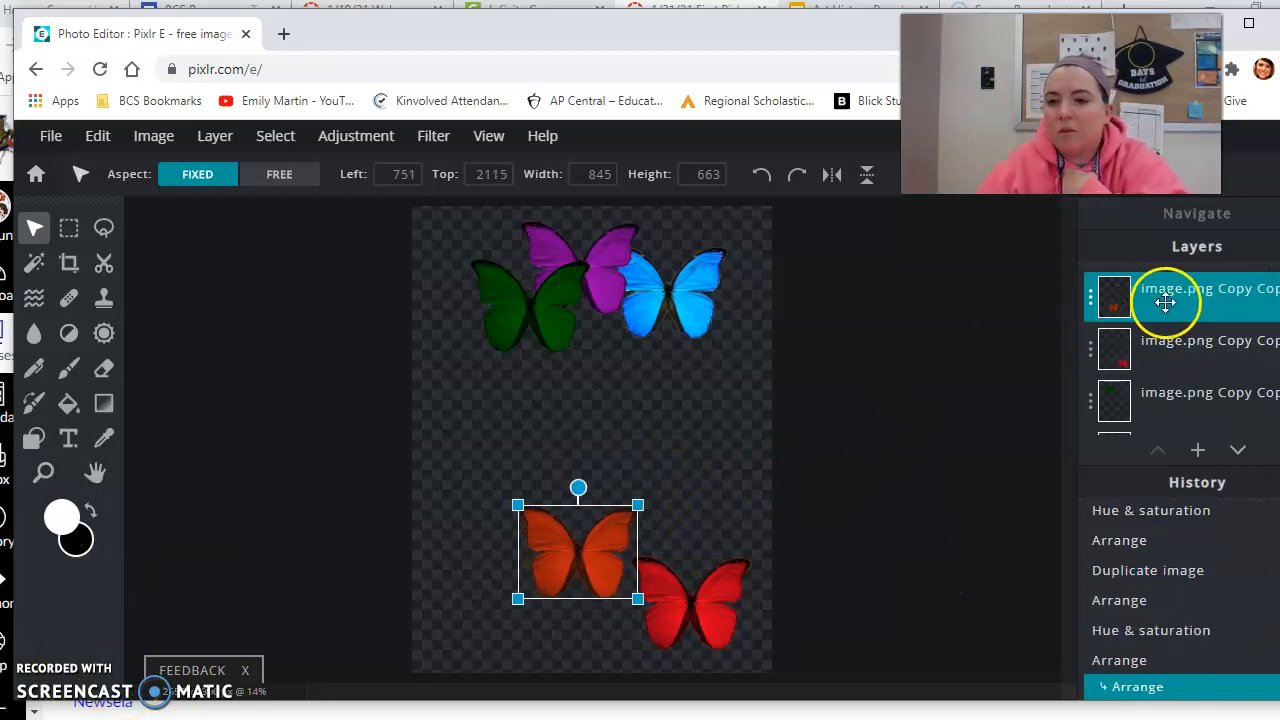
{"action": "left_click_drag", "start_coordinate": [638, 504], "coordinate": [679, 469]}
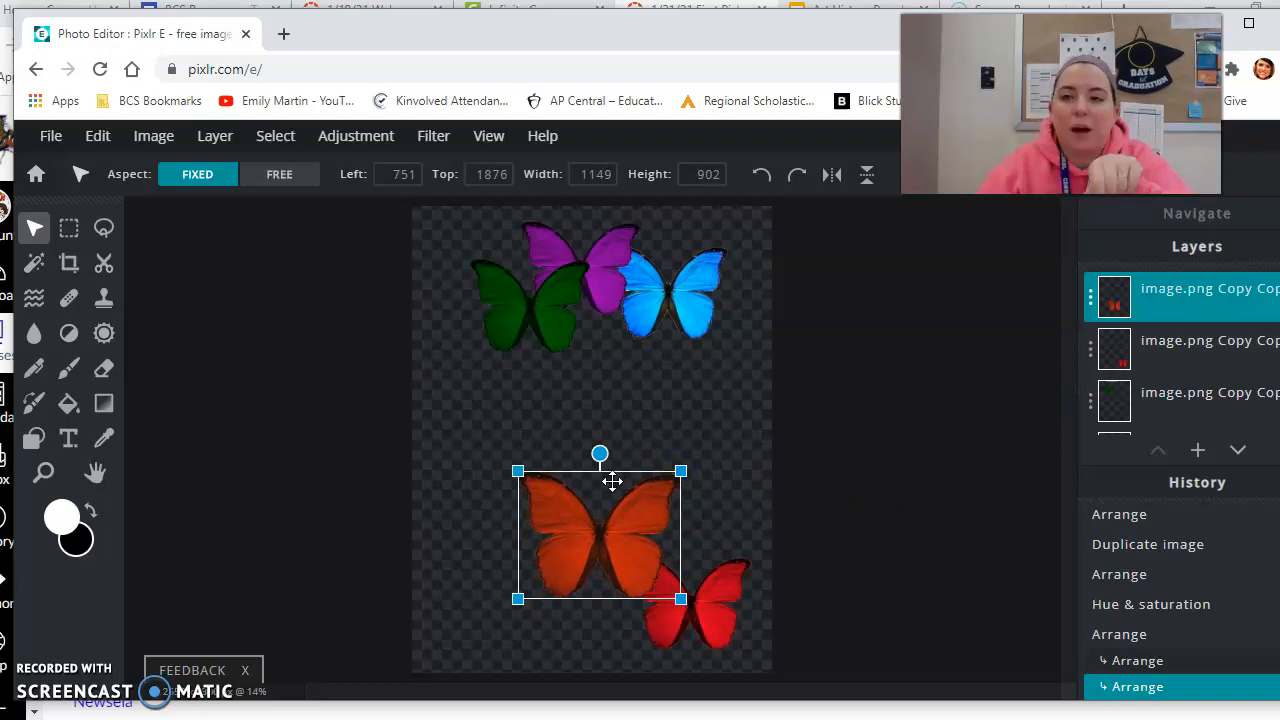
{"action": "left_click_drag", "start_coordinate": [634, 546], "coordinate": [623, 512]}
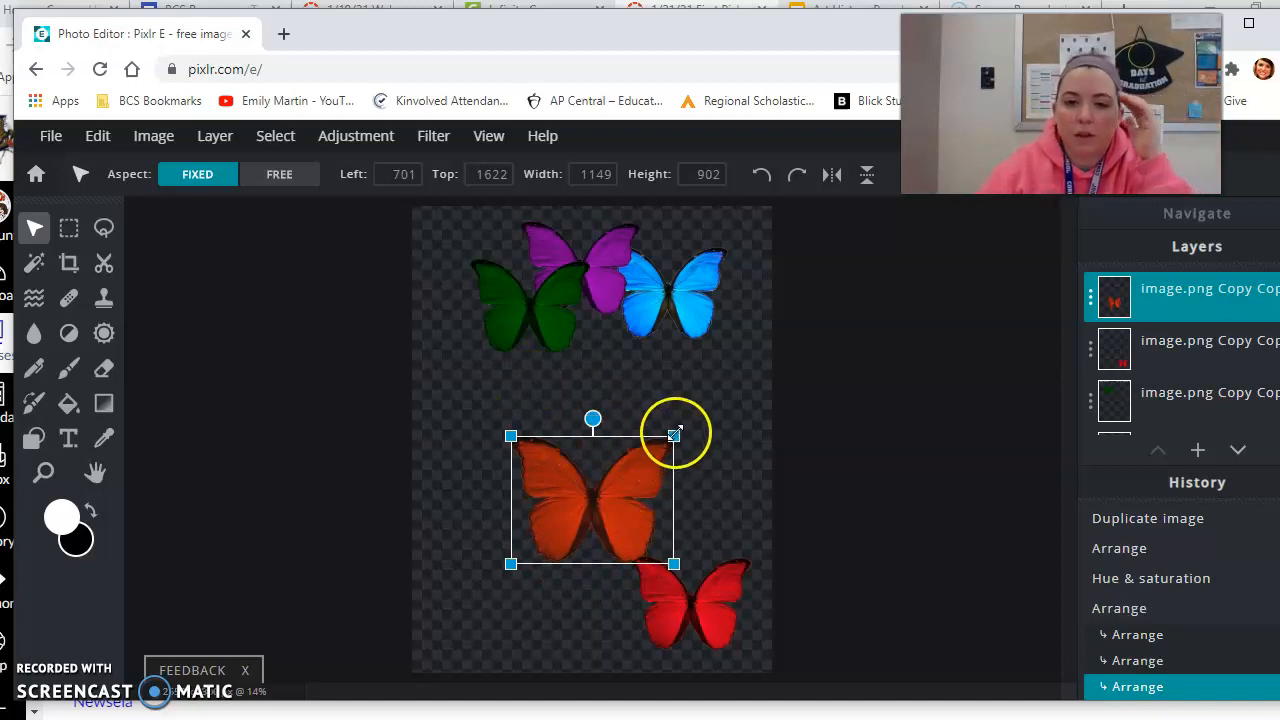
{"action": "mouse_move", "coordinate": [640, 495]}
{"action": "left_mouse_down"}
{"action": "mouse_move", "coordinate": [649, 469]}
{"action": "mouse_move", "coordinate": [633, 476]}
{"action": "left_mouse_up"}
{"action": "left_click_drag", "start_coordinate": [594, 405], "coordinate": [556, 410]}
{"action": "left_click_drag", "start_coordinate": [556, 468], "coordinate": [500, 471]}
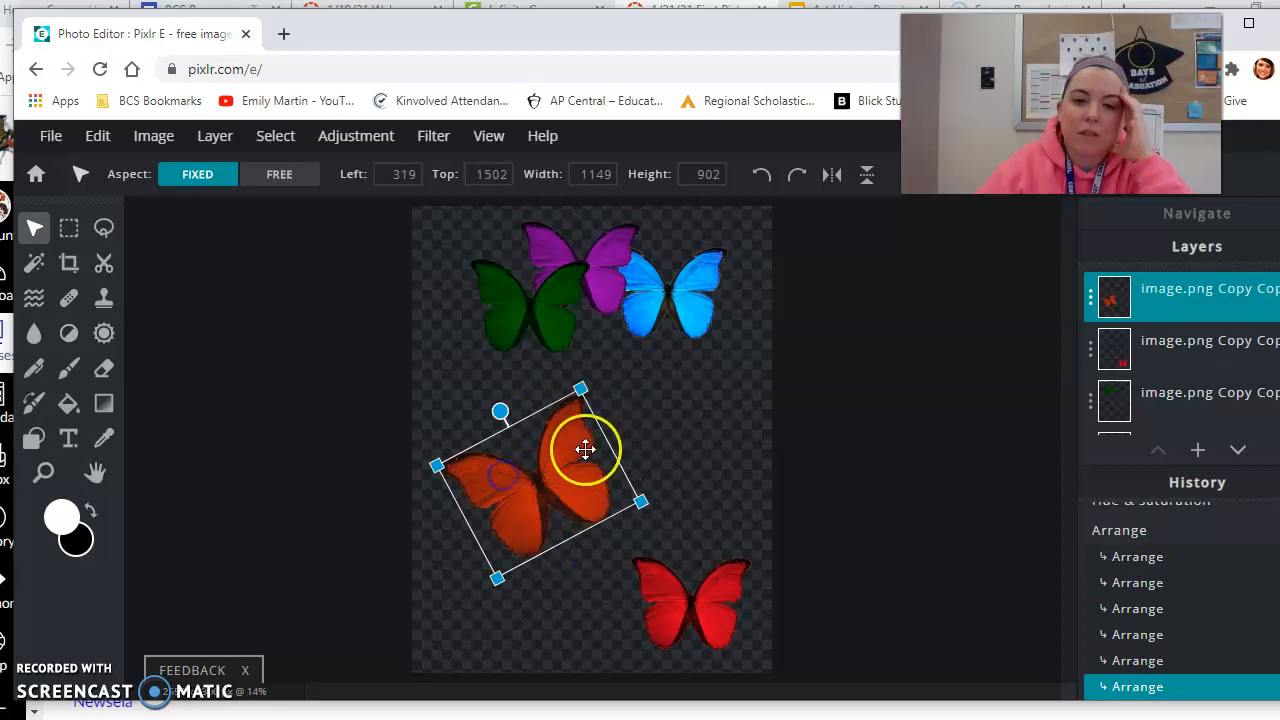
Step: Select the butterflies one after another through their layers and on the canvas to check which layer each one belongs to
{"action": "left_click", "coordinate": [1234, 349]}
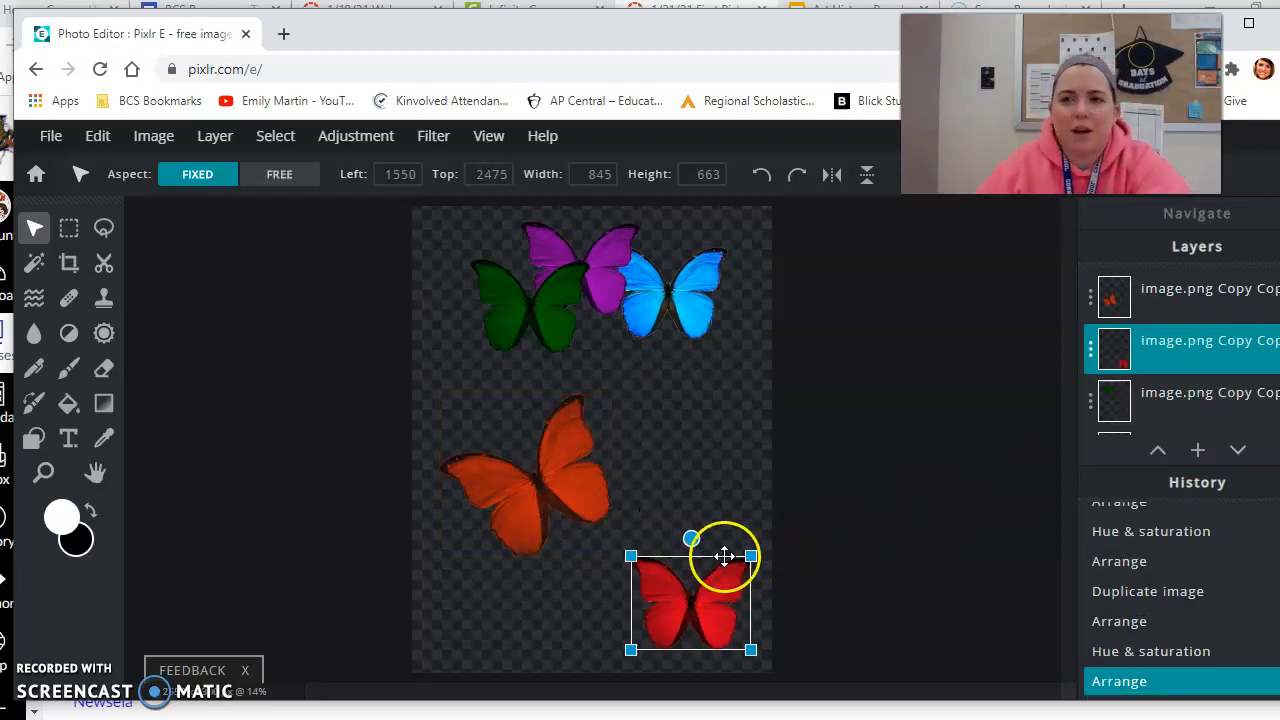
{"action": "left_click", "coordinate": [1178, 293]}
{"action": "left_click", "coordinate": [1165, 345]}
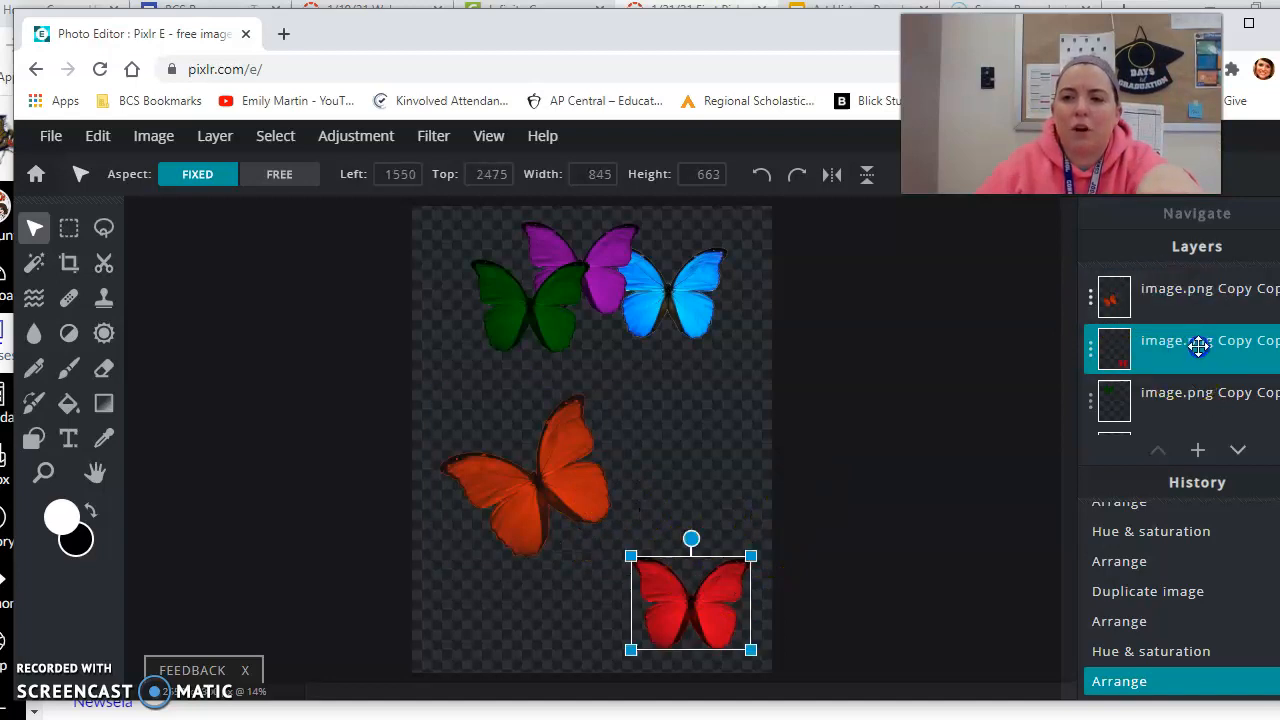
{"action": "left_click", "coordinate": [1190, 394]}
{"action": "left_click", "coordinate": [718, 288]}
{"action": "left_click", "coordinate": [575, 305]}
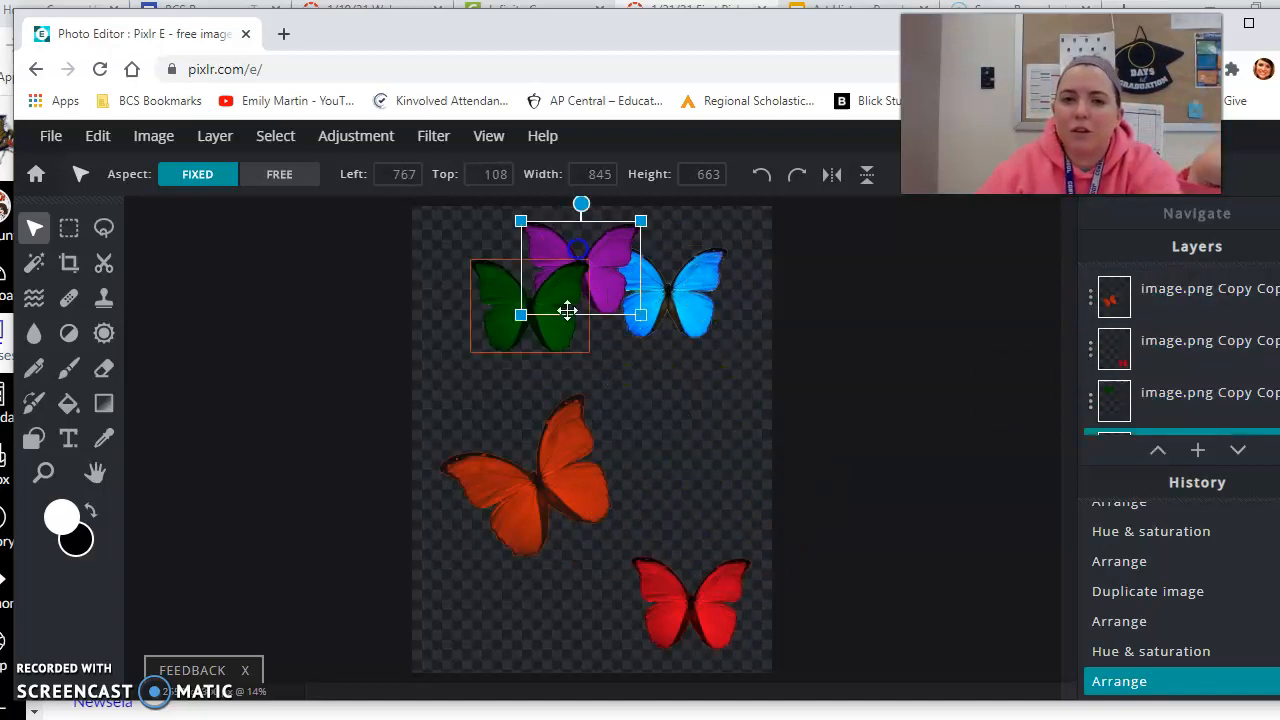
{"action": "left_click", "coordinate": [534, 340]}
{"action": "left_click", "coordinate": [549, 343]}
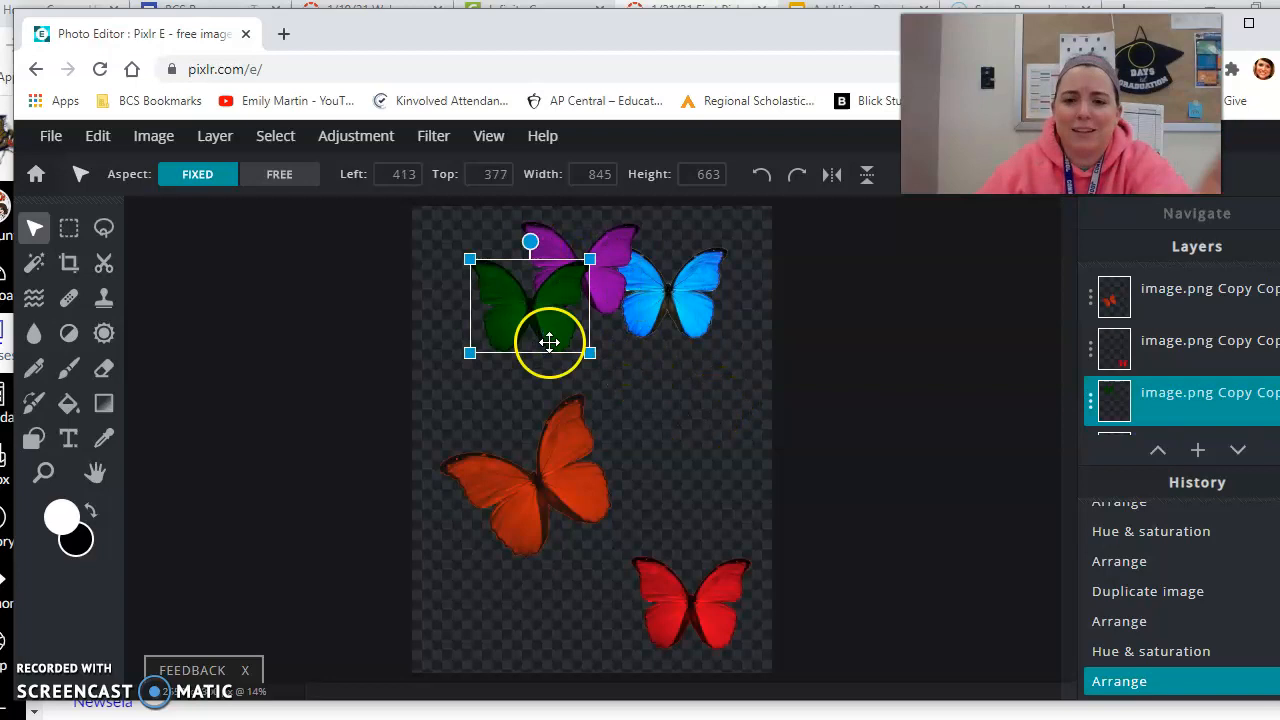
Step: Tilt the red butterfly counterclockwise and move it up and left toward the orange one
{"action": "left_click", "coordinate": [686, 565]}
{"action": "left_click_drag", "start_coordinate": [692, 540], "coordinate": [663, 546]}
{"action": "left_click_drag", "start_coordinate": [713, 605], "coordinate": [646, 539]}
Step: Move the green butterfly down toward the orange one and adjust the placement of the green and purple butterflies
{"action": "left_click_drag", "start_coordinate": [506, 329], "coordinate": [489, 423]}
{"action": "left_click_drag", "start_coordinate": [511, 357], "coordinate": [528, 356]}
{"action": "mouse_move", "coordinate": [537, 277]}
{"action": "left_mouse_down"}
{"action": "mouse_move", "coordinate": [506, 326]}
{"action": "mouse_move", "coordinate": [537, 273]}
{"action": "left_mouse_up"}
{"action": "mouse_move", "coordinate": [540, 341]}
{"action": "left_mouse_down"}
{"action": "mouse_move", "coordinate": [528, 366]}
{"action": "mouse_move", "coordinate": [543, 346]}
{"action": "left_mouse_up"}
Step: Rotate the blue butterfly clockwise and move it down and left beside the purple one
{"action": "left_click", "coordinate": [686, 288]}
{"action": "left_click_drag", "start_coordinate": [669, 228], "coordinate": [712, 233]}
{"action": "left_click_drag", "start_coordinate": [680, 320], "coordinate": [582, 350]}
Step: Nudge the orange, green and purple butterflies closer together so they overlap in a curve down the canvas's left side
{"action": "left_click_drag", "start_coordinate": [549, 502], "coordinate": [544, 514]}
{"action": "left_click_drag", "start_coordinate": [486, 423], "coordinate": [481, 392]}
{"action": "left_click_drag", "start_coordinate": [570, 375], "coordinate": [586, 360]}
{"action": "left_click_drag", "start_coordinate": [516, 416], "coordinate": [522, 406]}
{"action": "left_click", "coordinate": [534, 371]}
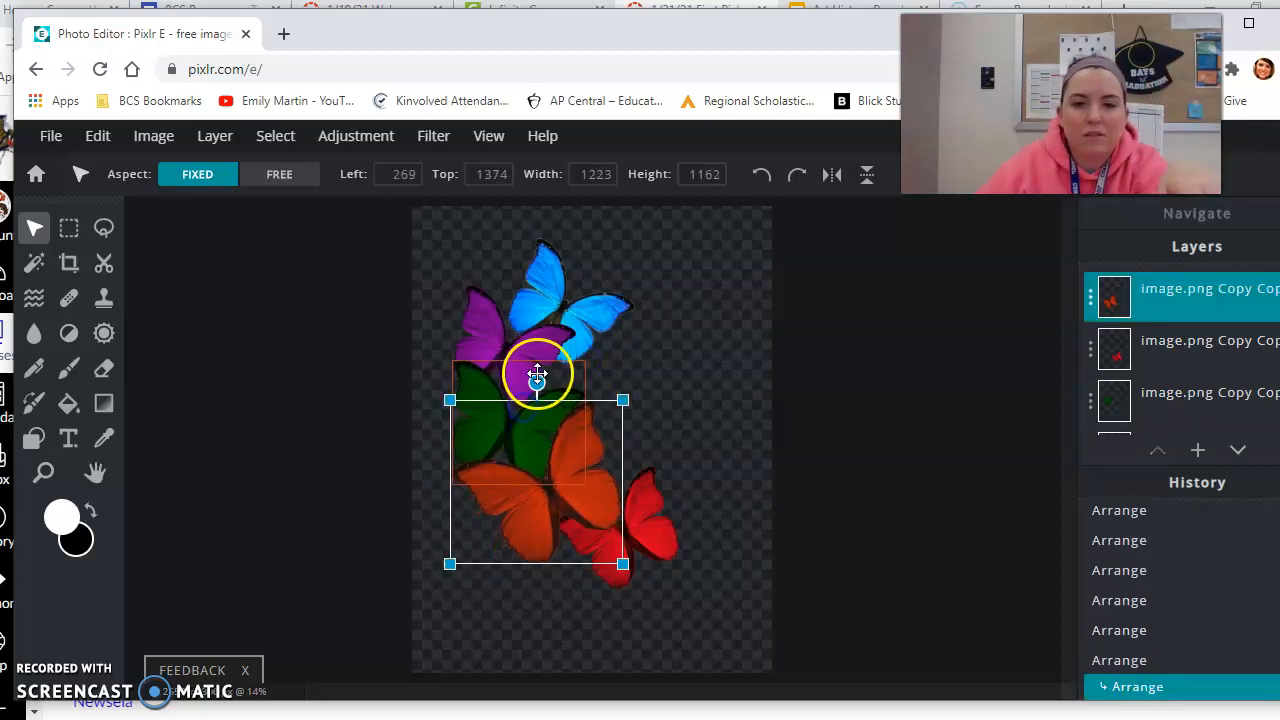
Step: Shrink the blue butterfly and place it against the top of the purple one
{"action": "left_click", "coordinate": [633, 237]}
{"action": "left_click_drag", "start_coordinate": [633, 237], "coordinate": [606, 251]}
{"action": "left_click_drag", "start_coordinate": [594, 309], "coordinate": [586, 303]}
Step: Nudge the red butterfly against the orange one, bring its layer above the orange layer, and deselect it
{"action": "left_click", "coordinate": [643, 557]}
{"action": "mouse_move", "coordinate": [650, 556]}
{"action": "left_mouse_down"}
{"action": "mouse_move", "coordinate": [634, 571]}
{"action": "mouse_move", "coordinate": [649, 566]}
{"action": "left_mouse_up"}
{"action": "left_click", "coordinate": [649, 566]}
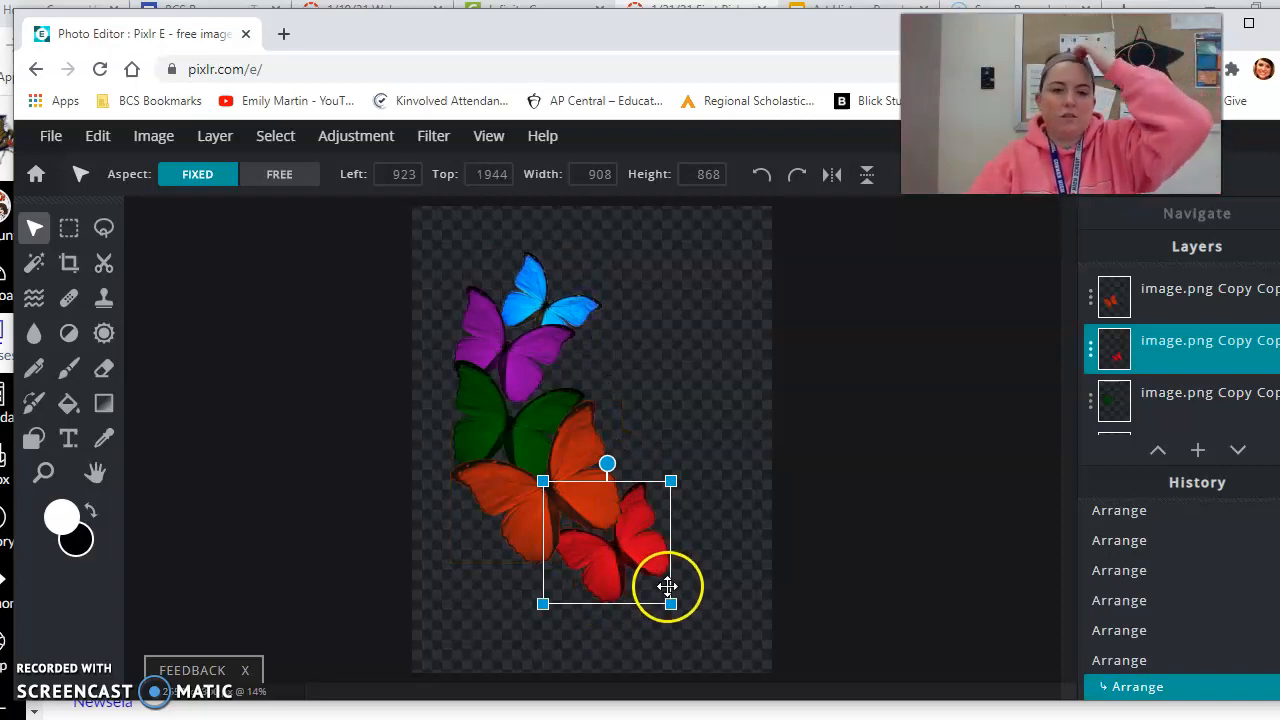
{"action": "mouse_move", "coordinate": [630, 574]}
{"action": "left_mouse_down"}
{"action": "mouse_move", "coordinate": [611, 574]}
{"action": "mouse_move", "coordinate": [589, 540]}
{"action": "mouse_move", "coordinate": [607, 583]}
{"action": "mouse_move", "coordinate": [612, 567]}
{"action": "left_mouse_up"}
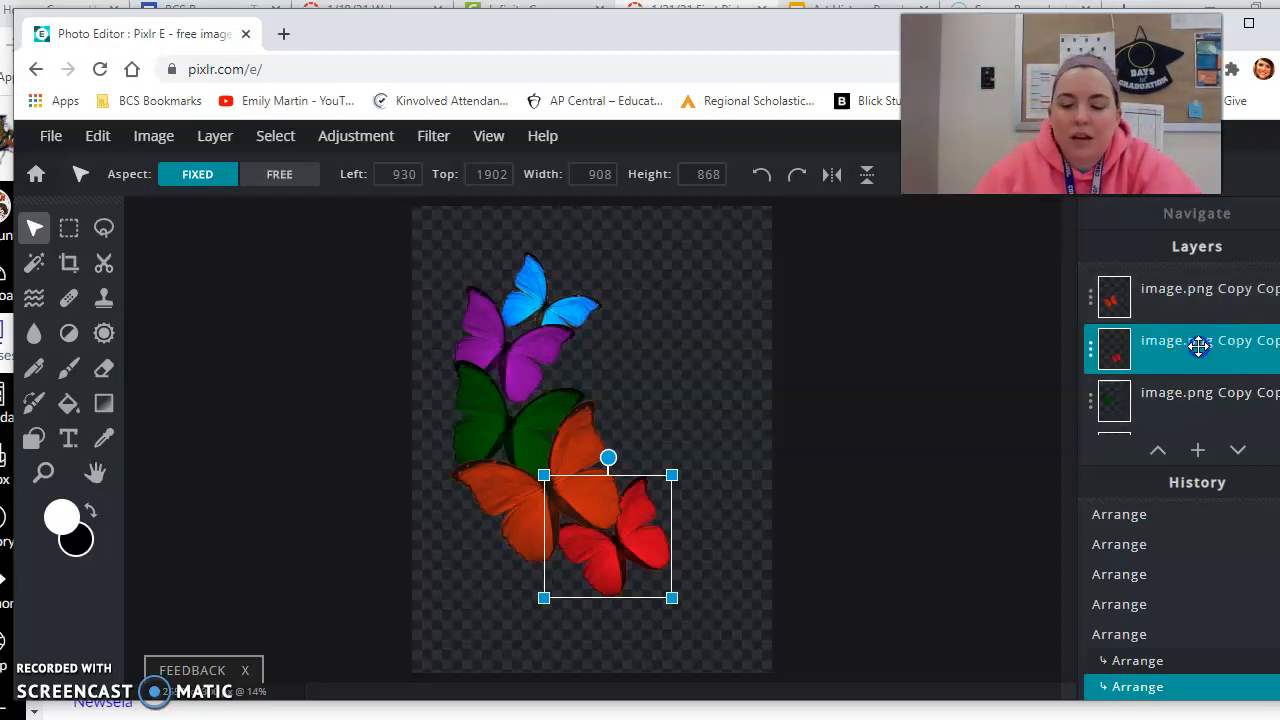
{"action": "left_click_drag", "start_coordinate": [1198, 345], "coordinate": [1207, 289]}
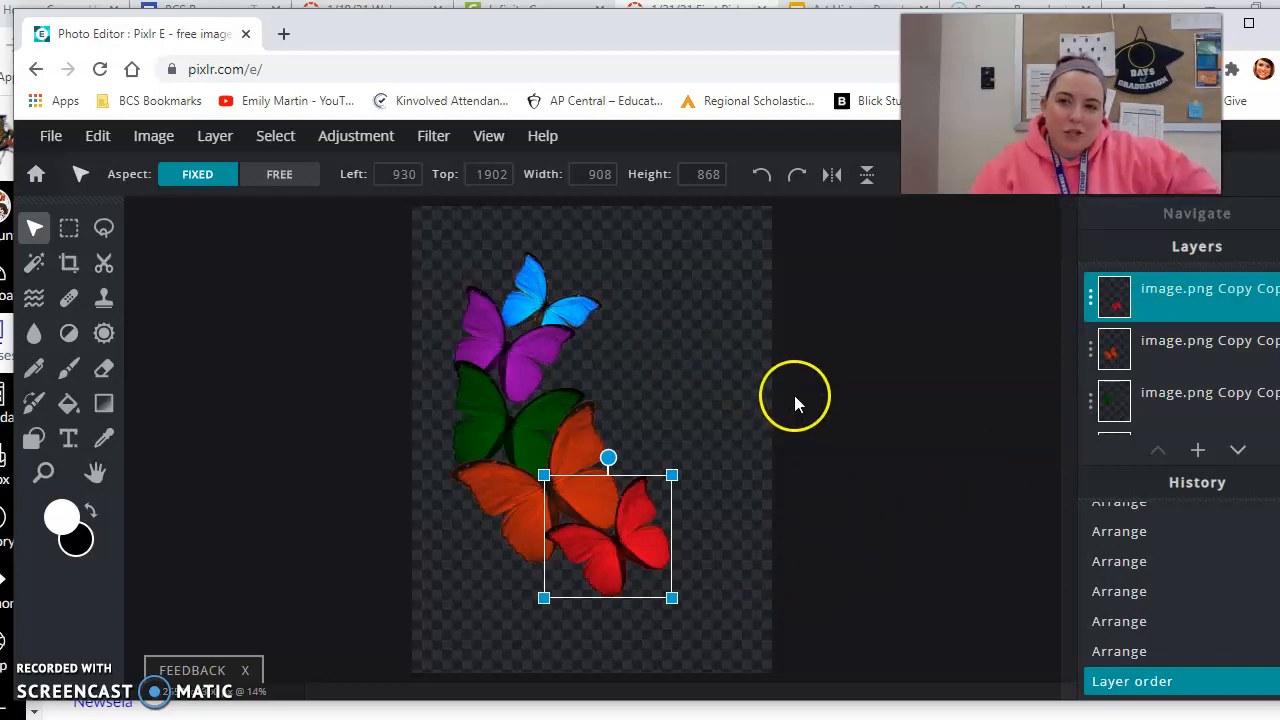
{"action": "left_click", "coordinate": [676, 410]}
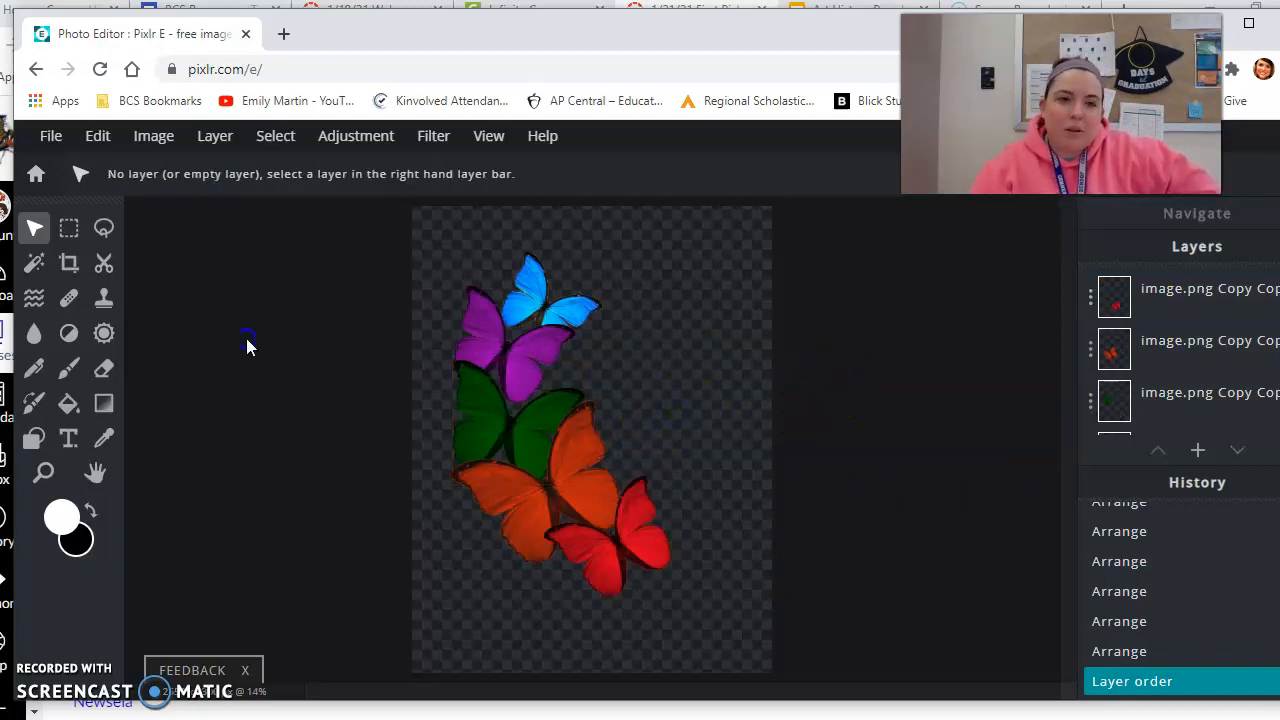
Step: Save the butterfly image in PNG format and download it
{"action": "left_click", "coordinate": [51, 136]}
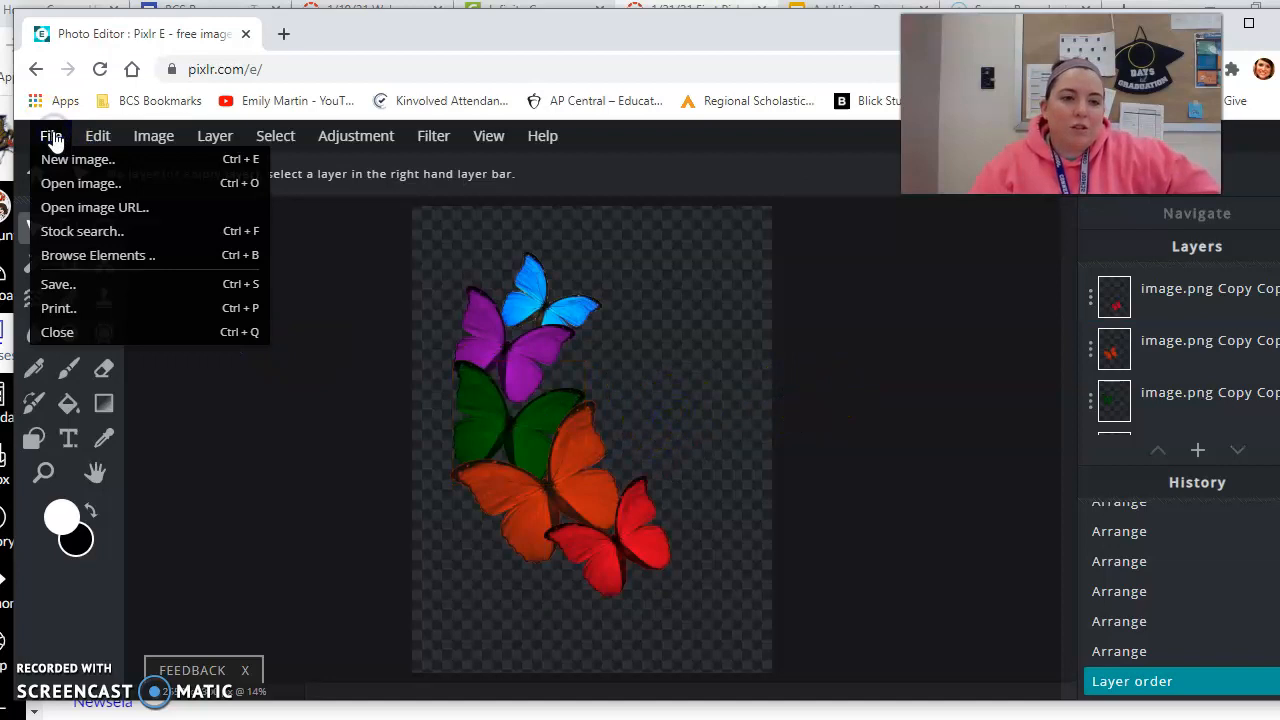
{"action": "left_click", "coordinate": [84, 284]}
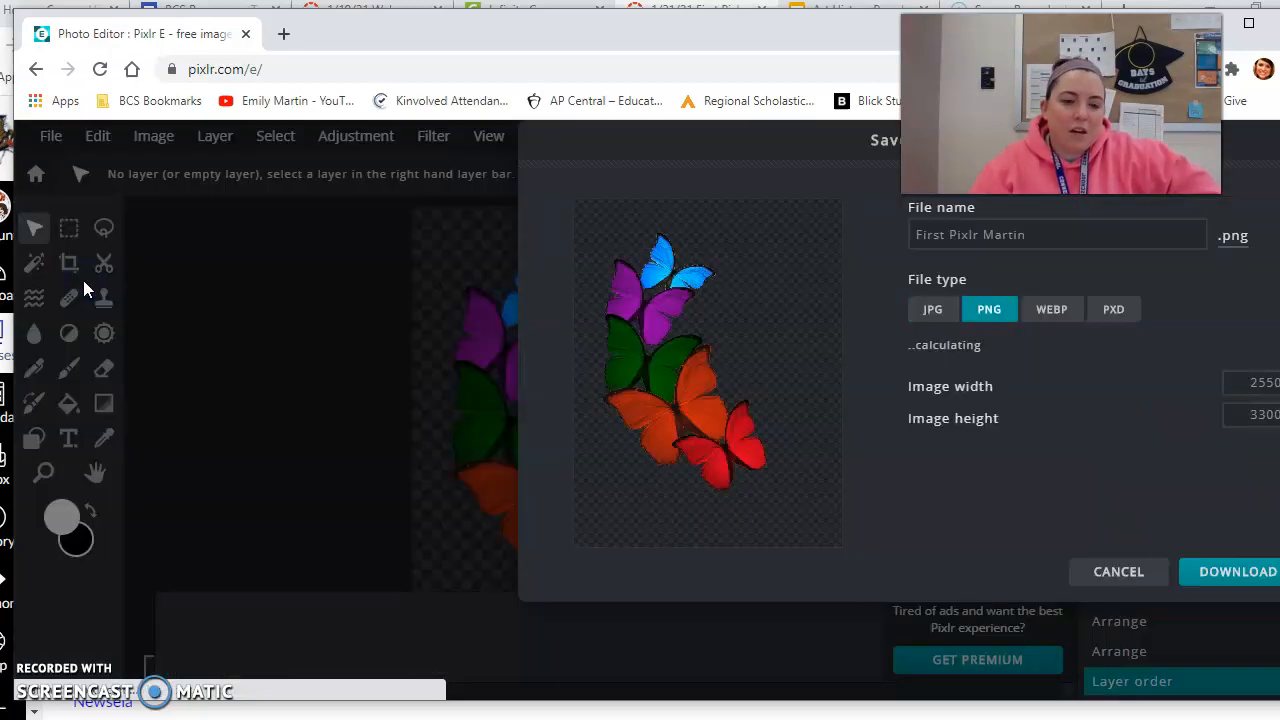
{"action": "left_click", "coordinate": [935, 315]}
{"action": "left_click", "coordinate": [988, 312]}
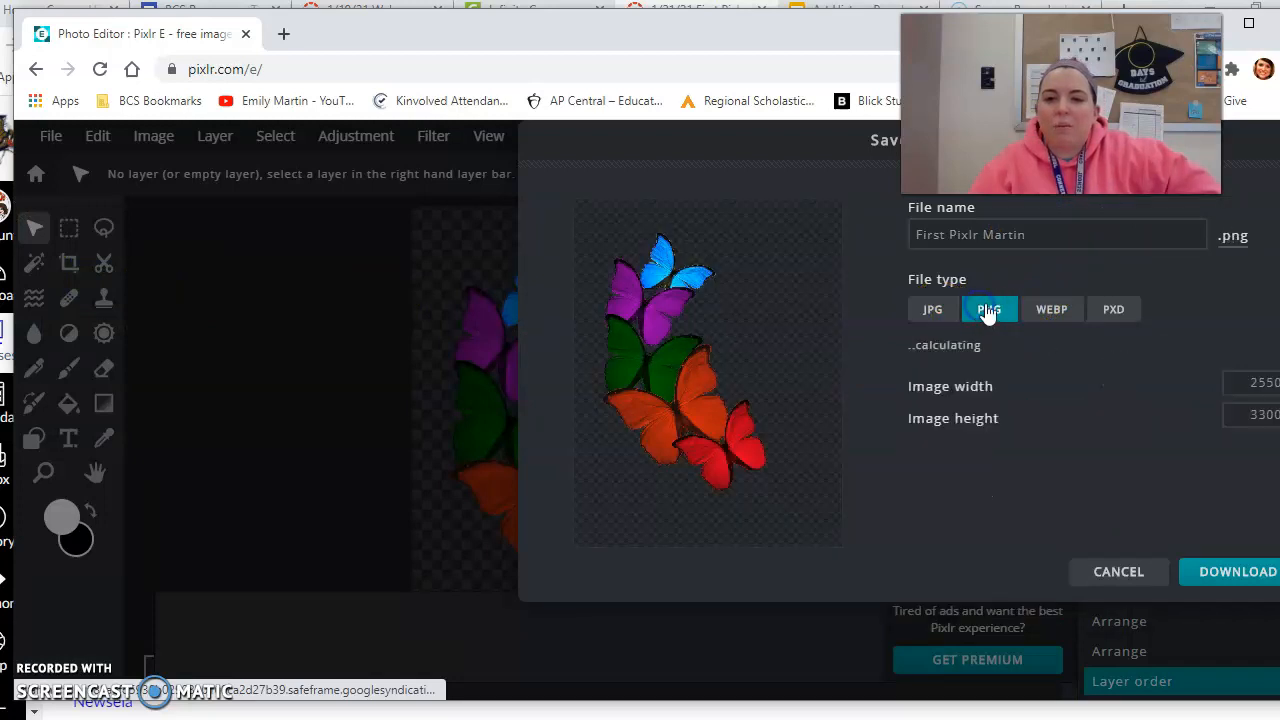
{"action": "left_click", "coordinate": [988, 312]}
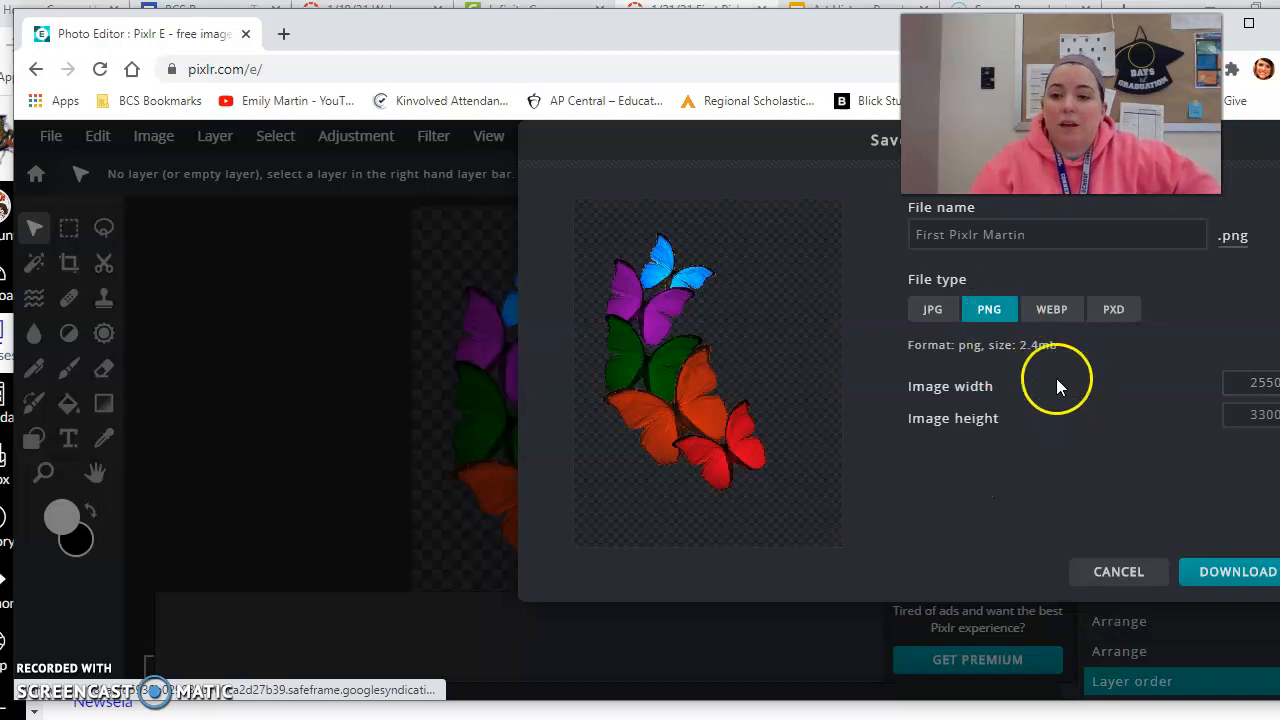
{"action": "left_click", "coordinate": [1212, 575]}
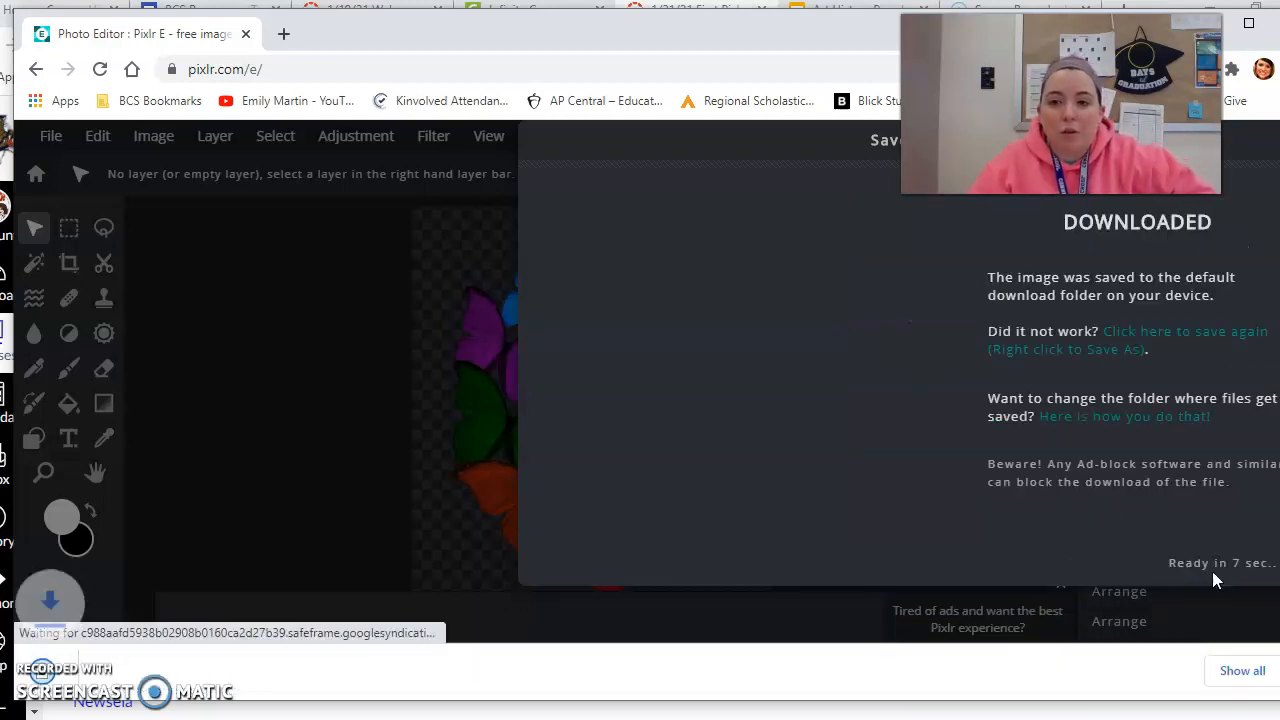